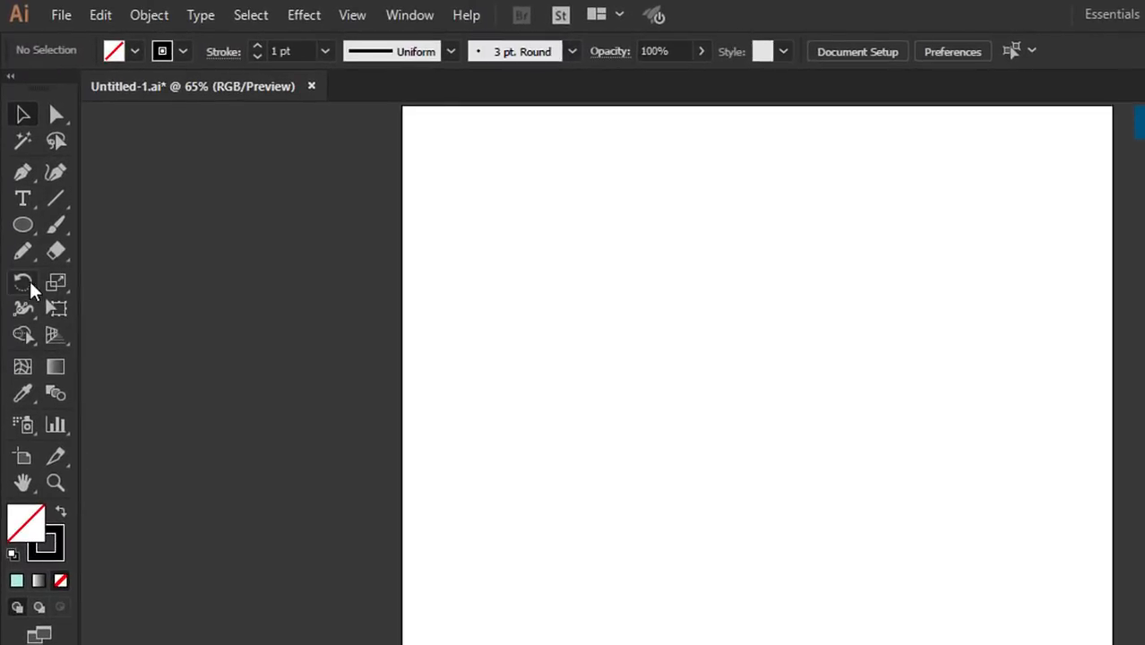
# Draw a large closed wavy outline near the artboard's edges with the Pencil tool
pyautogui.click(20, 254)
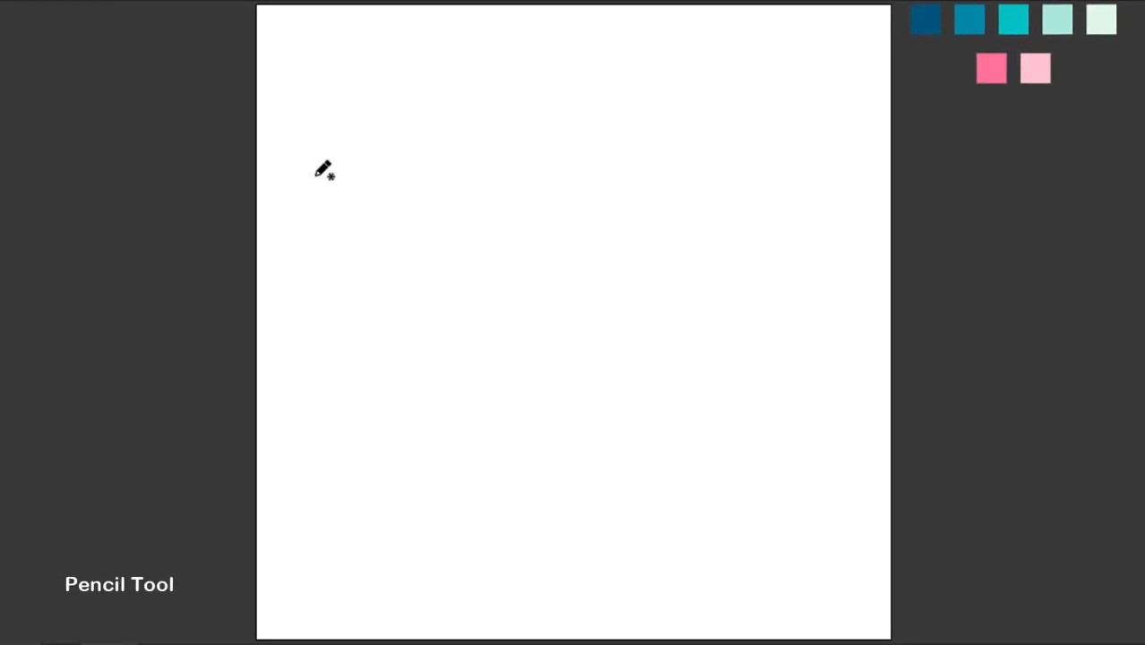
pyautogui.moveTo(315, 176)
pyautogui.mouseDown()
pyautogui.moveTo(334, 121)
pyautogui.moveTo(380, 116)
pyautogui.mouseUp()
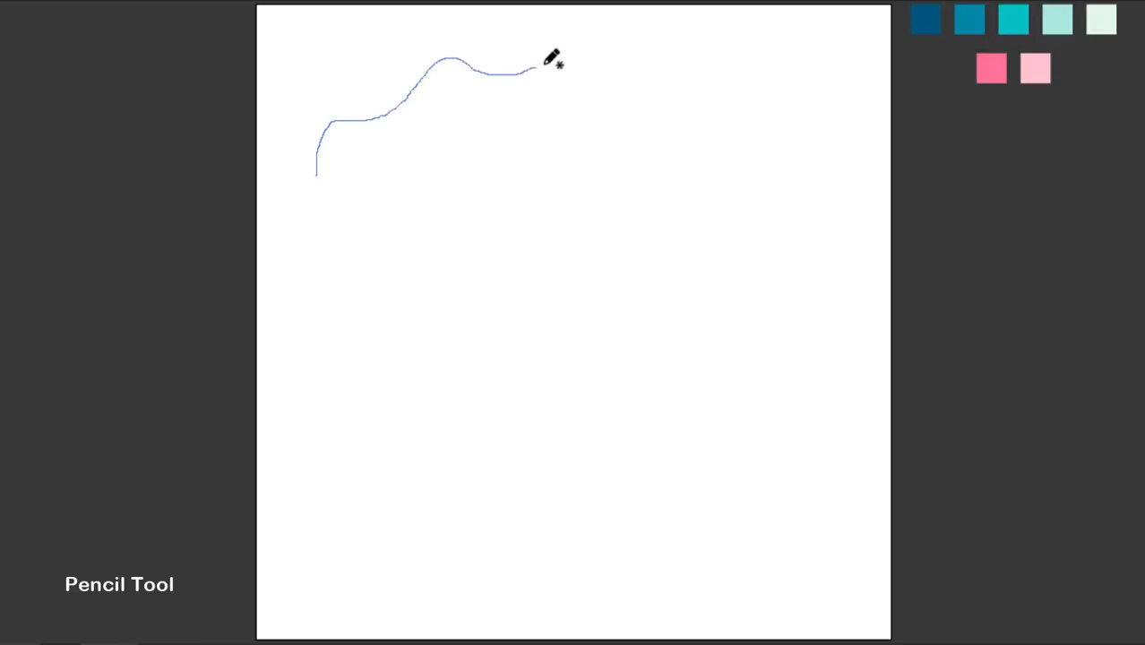
pyautogui.moveTo(753, 93); pyautogui.dragTo(798, 183)
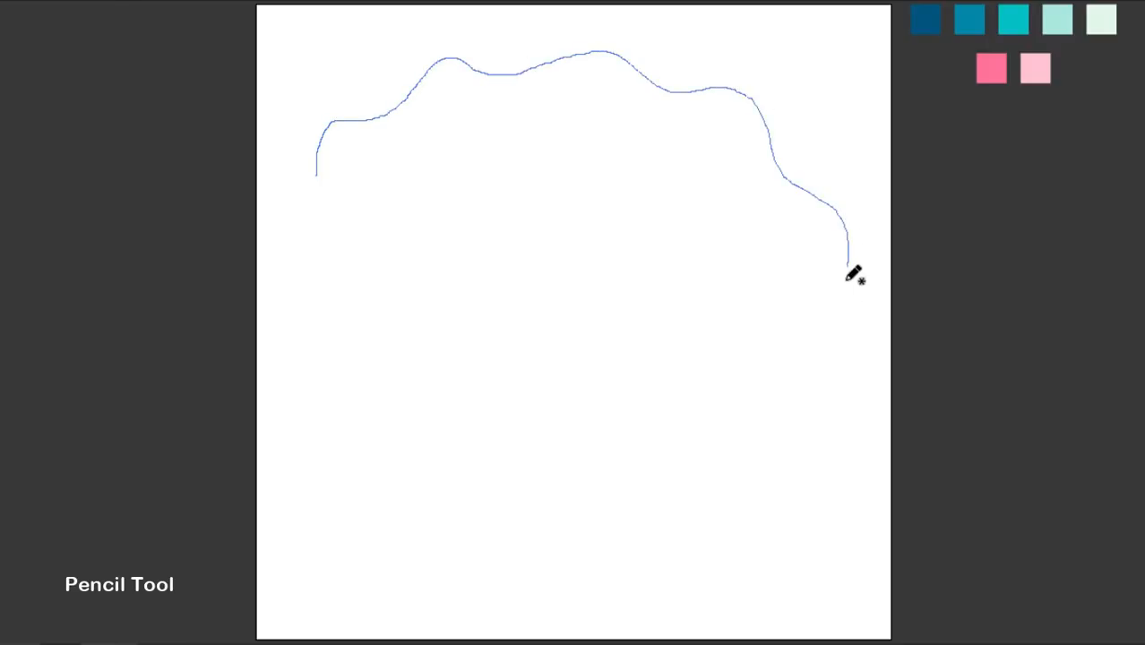
pyautogui.moveTo(849, 318); pyautogui.dragTo(843, 420)
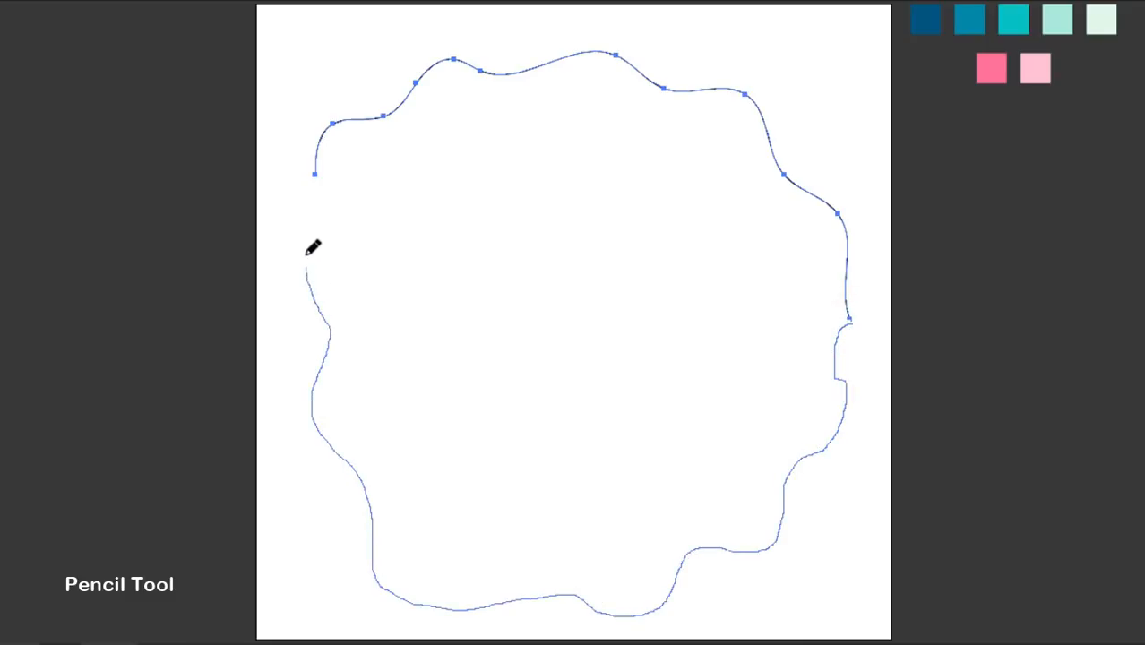
pyautogui.moveTo(315, 176); pyautogui.dragTo(314, 175)
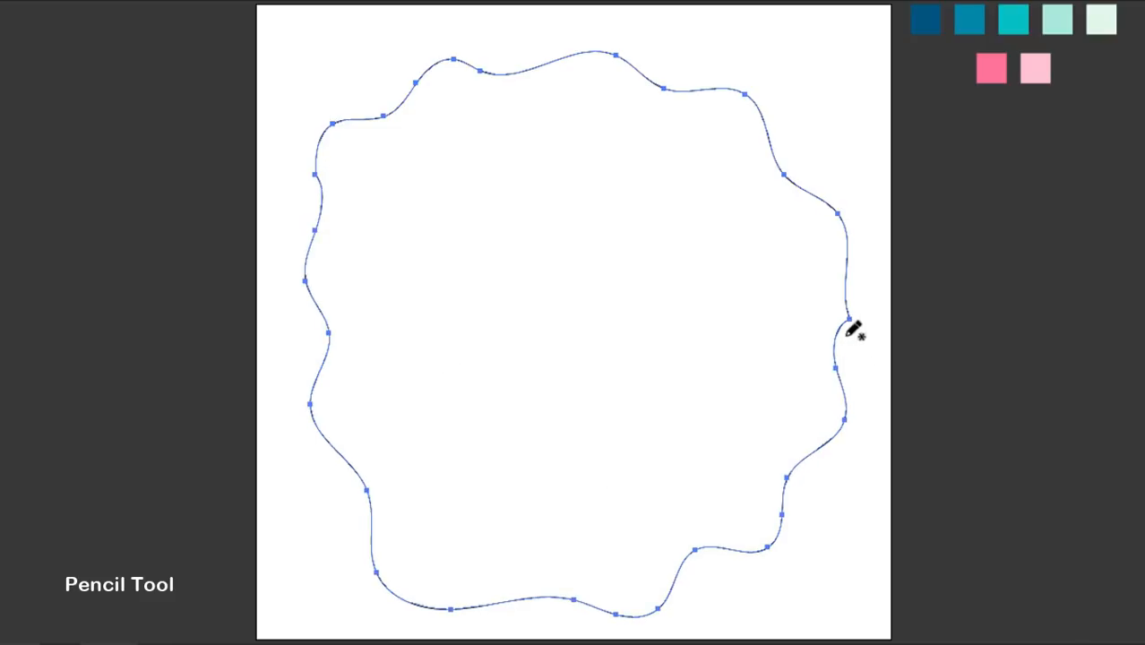
# Round the sharp anchor points on the right and left sides of the wavy outline
pyautogui.click(51, 104)
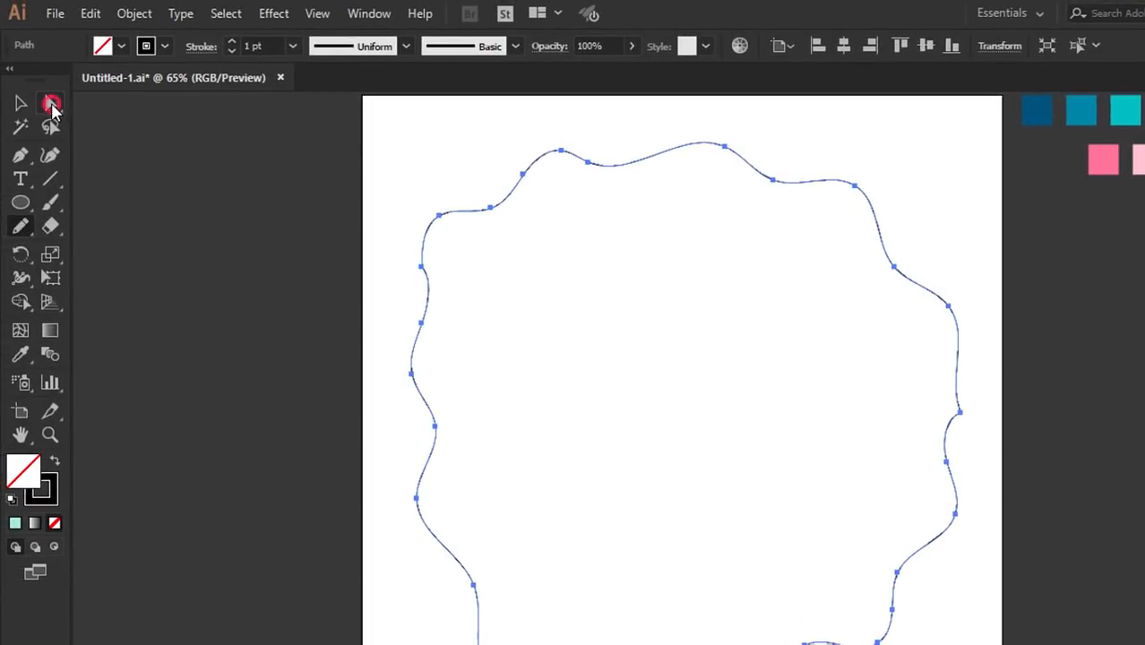
pyautogui.moveTo(972, 401); pyautogui.dragTo(954, 431)
pyautogui.moveTo(848, 349); pyautogui.dragTo(797, 320)
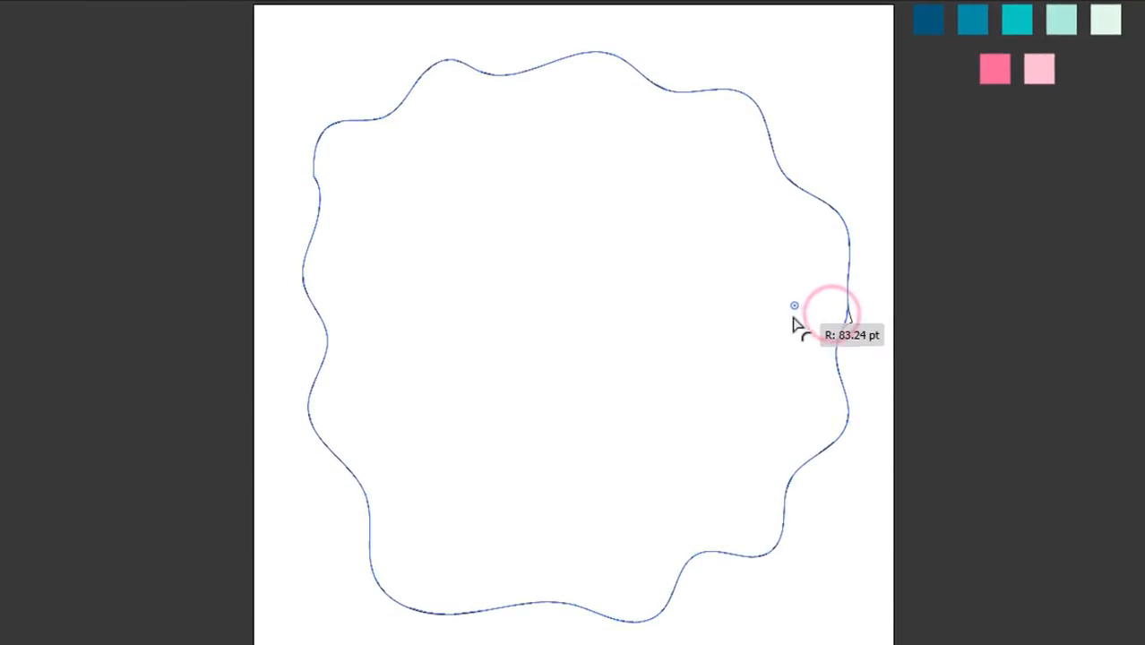
pyautogui.click(744, 381)
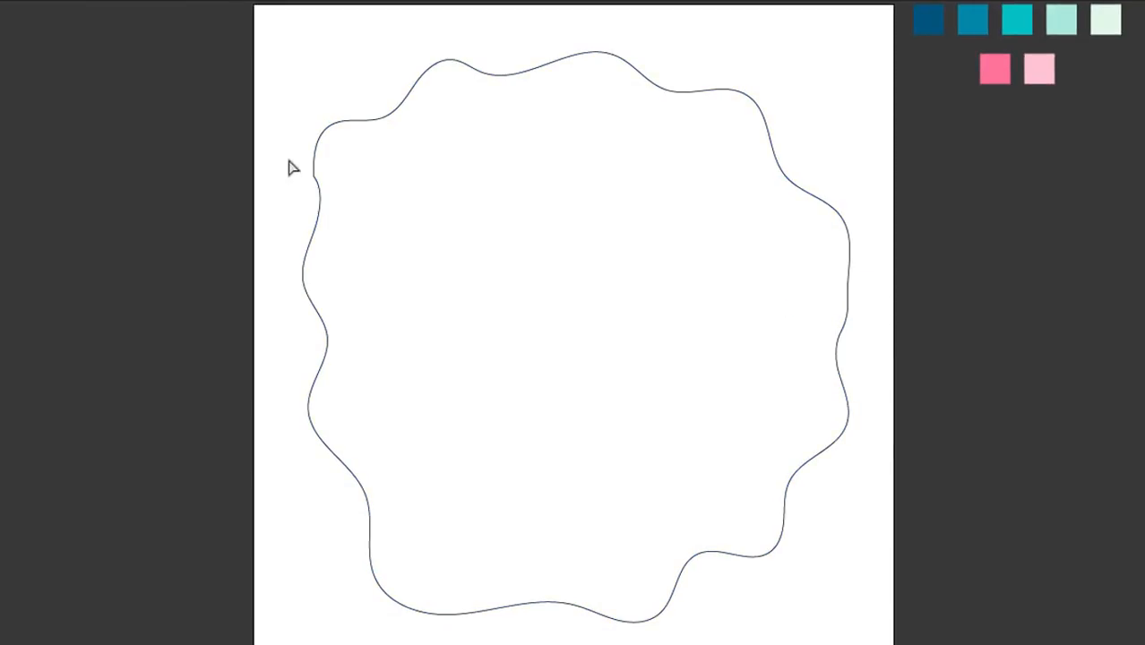
pyautogui.moveTo(289, 159); pyautogui.dragTo(412, 201)
pyautogui.click(878, 184)
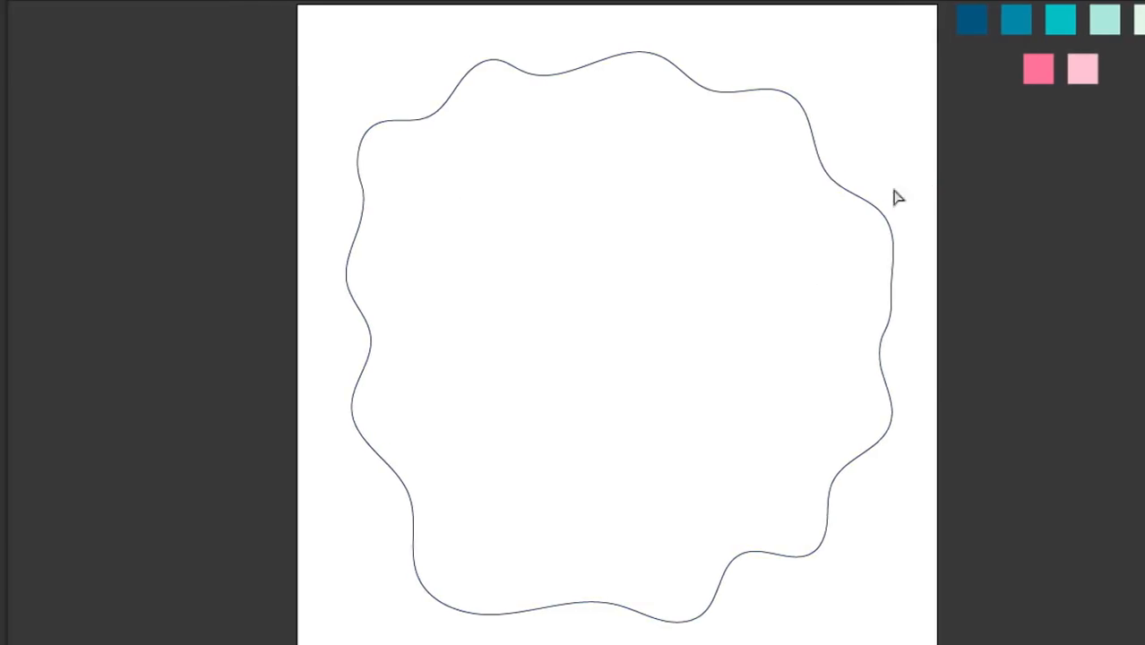
# Draw a second, smaller closed wavy outline inside the first one with the Pencil tool
pyautogui.click(21, 136)
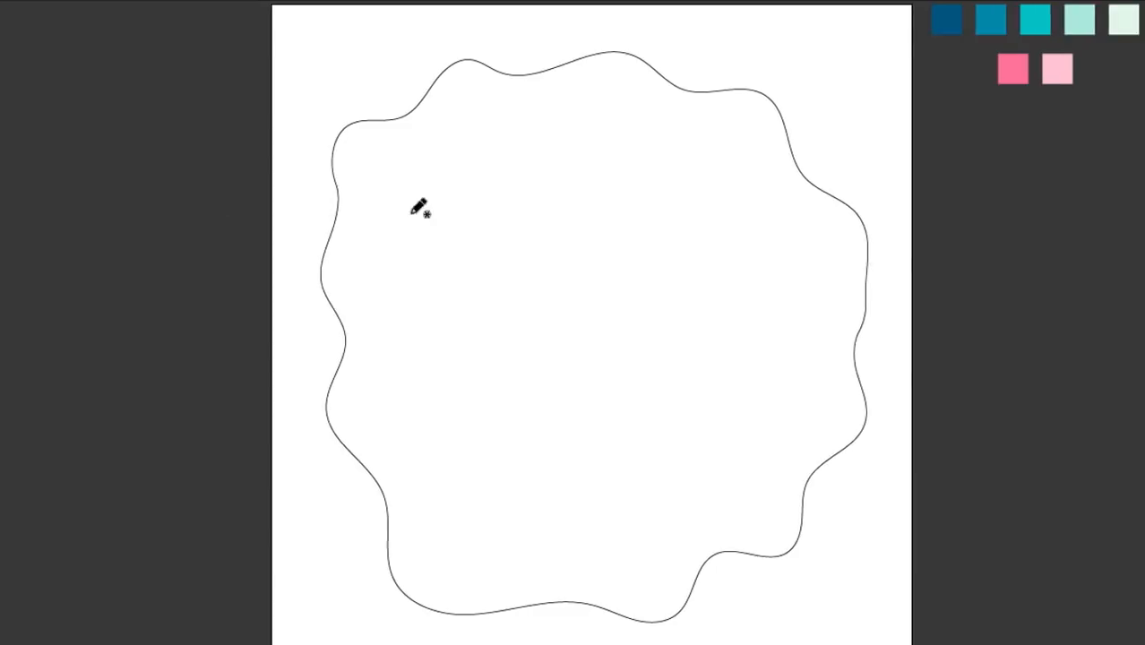
pyautogui.moveTo(400, 242)
pyautogui.mouseDown()
pyautogui.moveTo(420, 199)
pyautogui.moveTo(478, 152)
pyautogui.moveTo(618, 181)
pyautogui.mouseUp()
pyautogui.moveTo(747, 259)
pyautogui.mouseDown()
pyautogui.moveTo(766, 315)
pyautogui.moveTo(737, 377)
pyautogui.mouseUp()
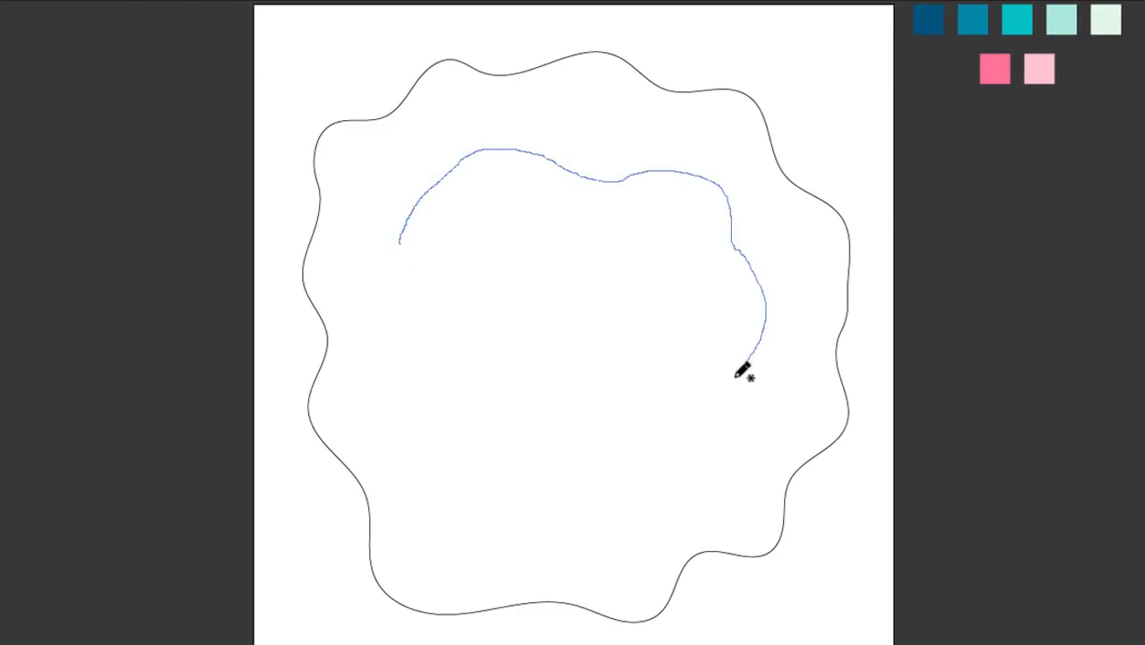
pyautogui.moveTo(721, 483)
pyautogui.mouseDown()
pyautogui.moveTo(673, 530)
pyautogui.moveTo(558, 521)
pyautogui.moveTo(507, 538)
pyautogui.moveTo(437, 523)
pyautogui.moveTo(415, 378)
pyautogui.mouseUp()
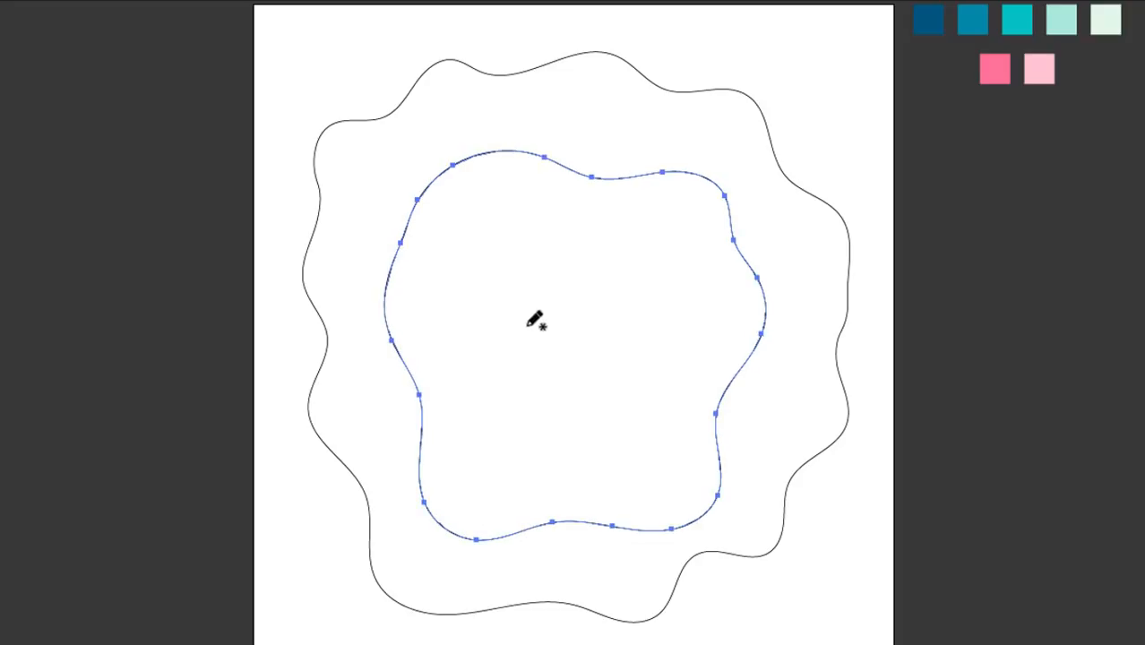
# Draw a third closed wavy outline inside the second one with the Pencil tool and deselect it
pyautogui.moveTo(462, 316)
pyautogui.mouseDown()
pyautogui.moveTo(481, 243)
pyautogui.moveTo(506, 237)
pyautogui.moveTo(576, 258)
pyautogui.mouseUp()
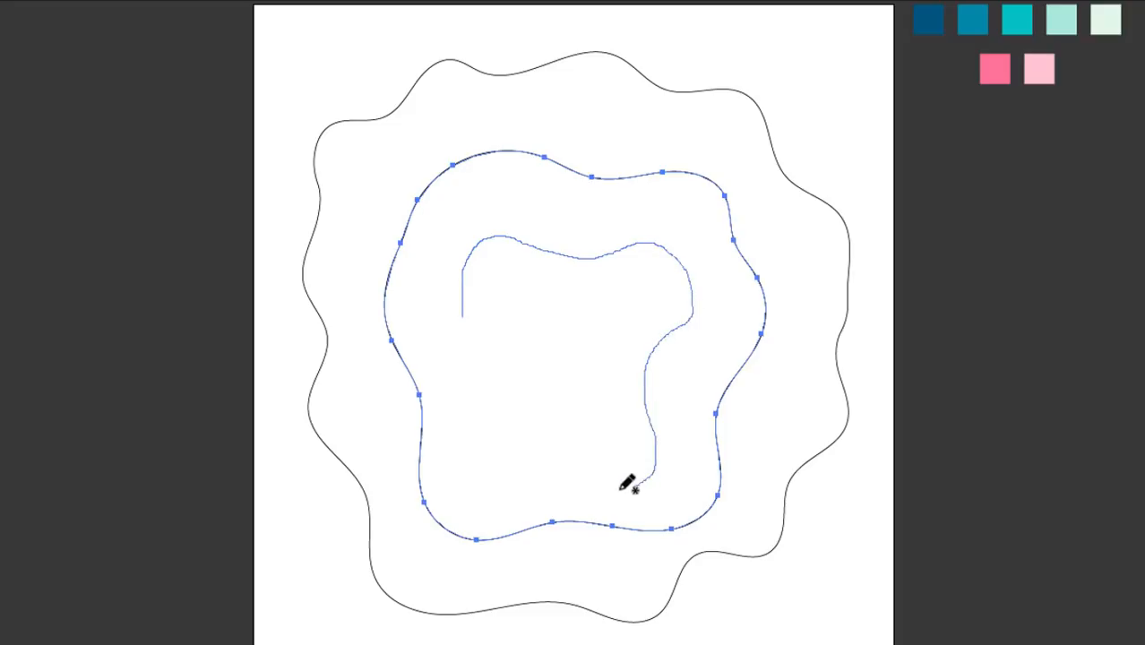
pyautogui.moveTo(520, 460)
pyautogui.mouseDown()
pyautogui.moveTo(477, 464)
pyautogui.moveTo(467, 395)
pyautogui.mouseUp()
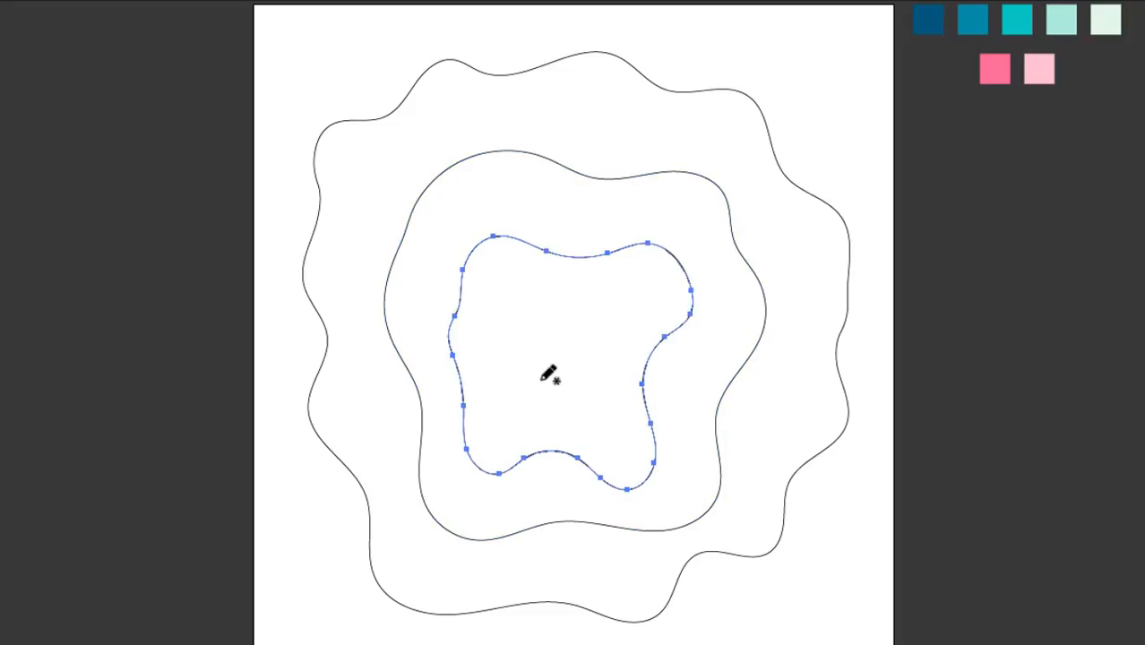
pyautogui.press('v')
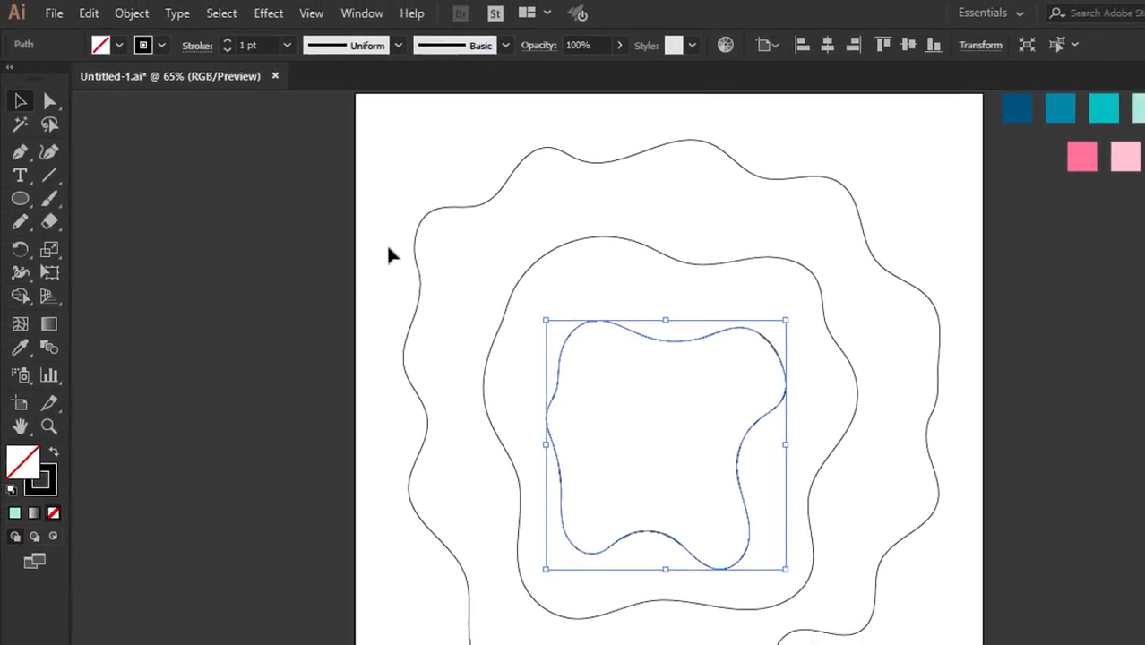
pyautogui.click(396, 254)
# Create a 1000 x 1000 pt rectangle and center it horizontally and vertically on the artboard
pyautogui.hotkey('ctrl', '-')
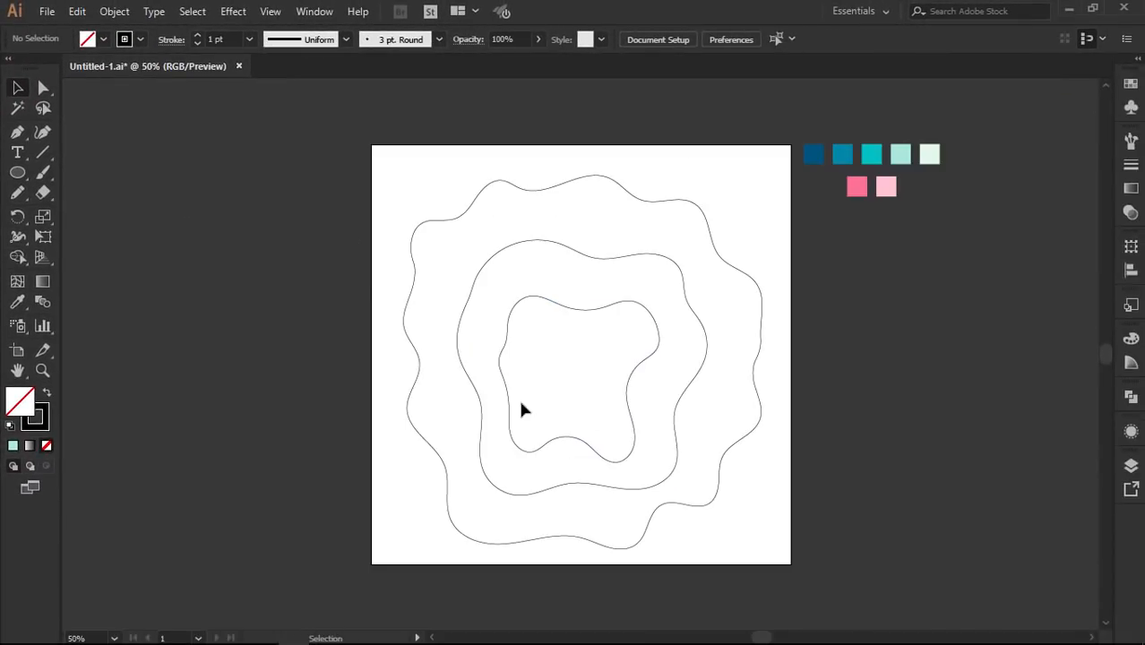
pyautogui.moveTo(409, 189)
pyautogui.mouseDown()
pyautogui.moveTo(564, 367)
pyautogui.moveTo(749, 512)
pyautogui.moveTo(786, 507)
pyautogui.mouseUp()
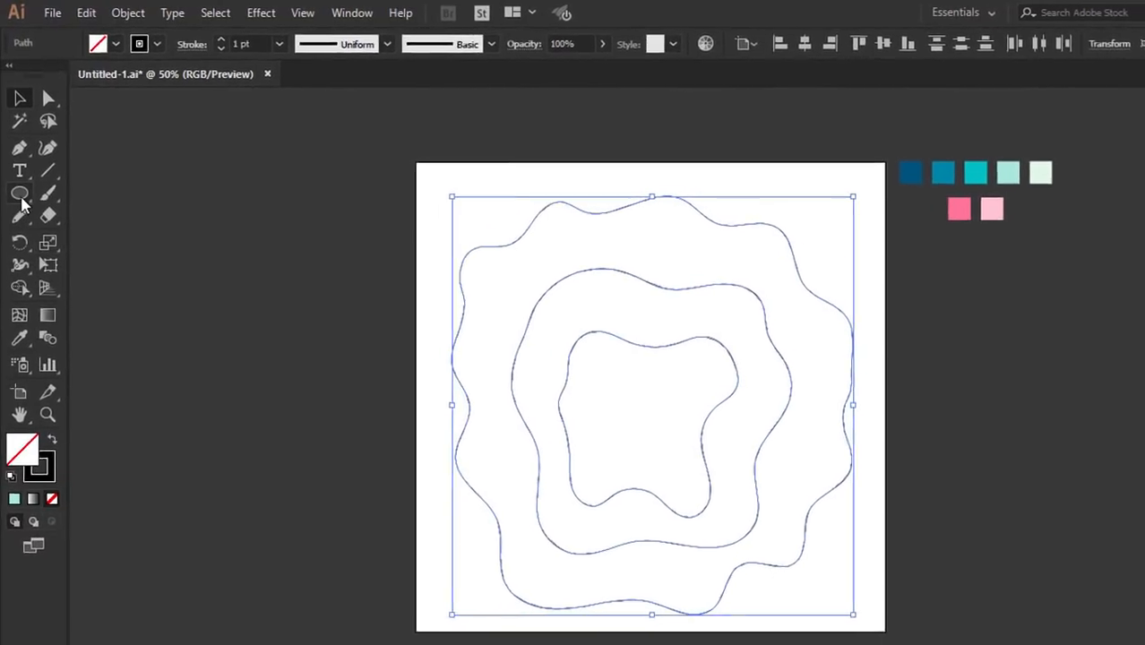
pyautogui.click(18, 176)
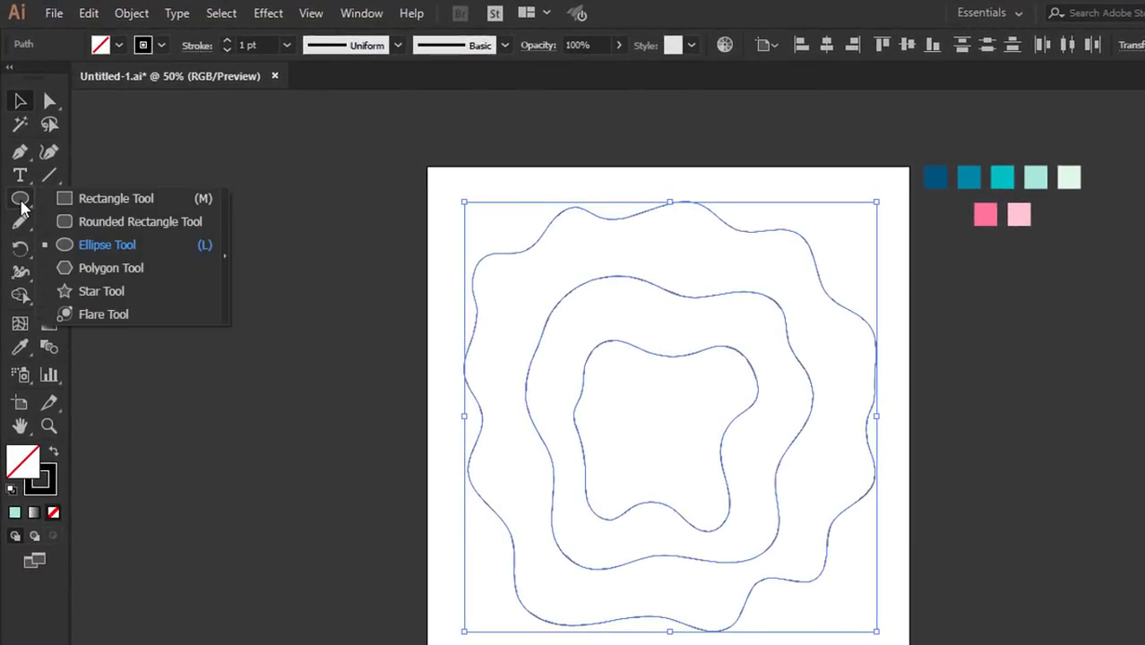
pyautogui.click(97, 201)
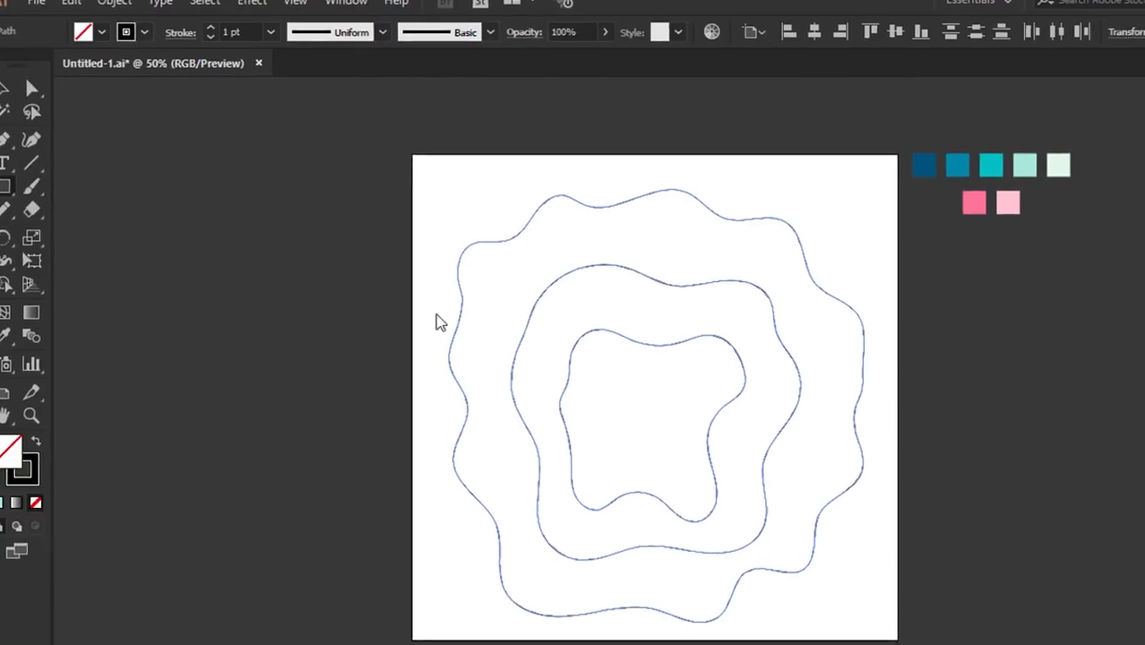
pyautogui.click(477, 214)
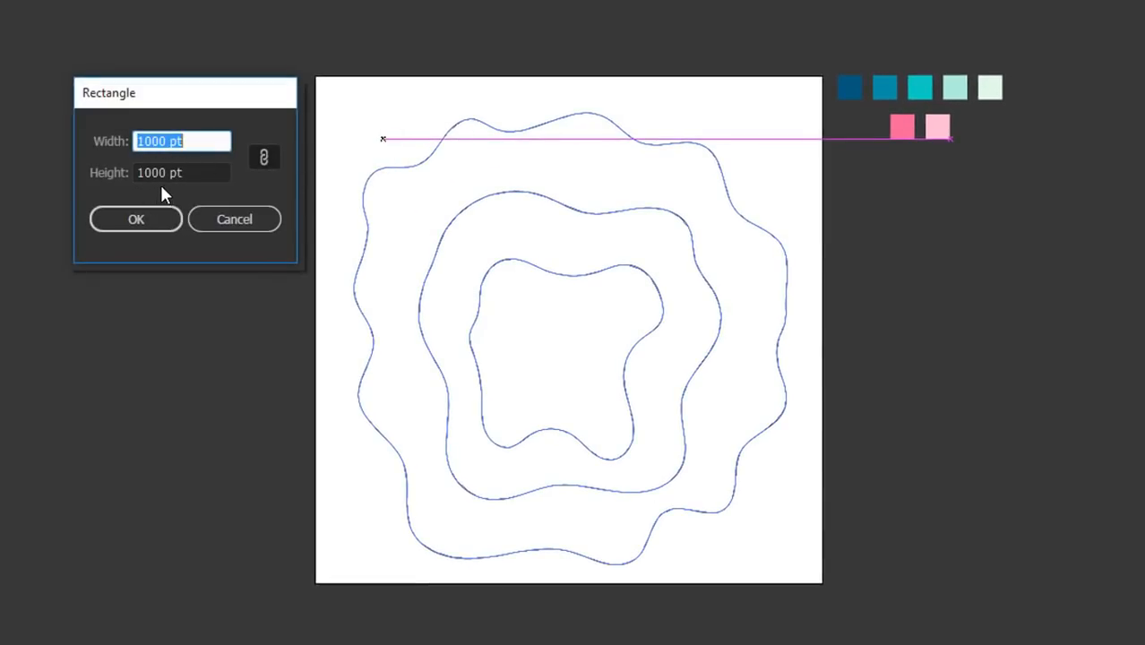
pyautogui.click(135, 219)
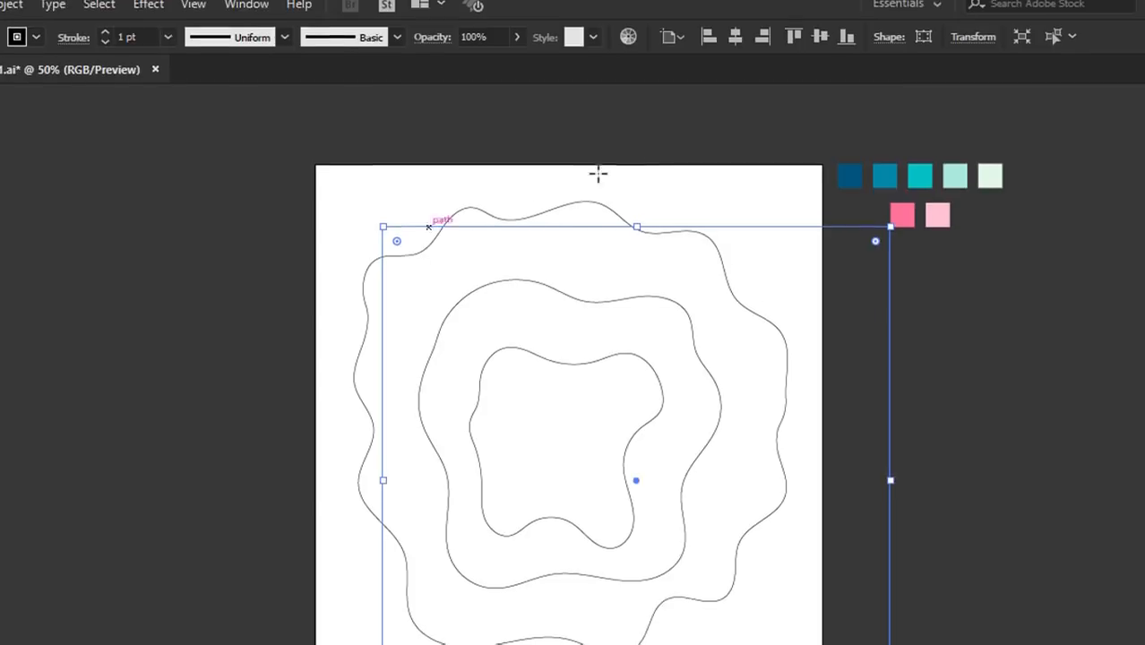
pyautogui.click(737, 37)
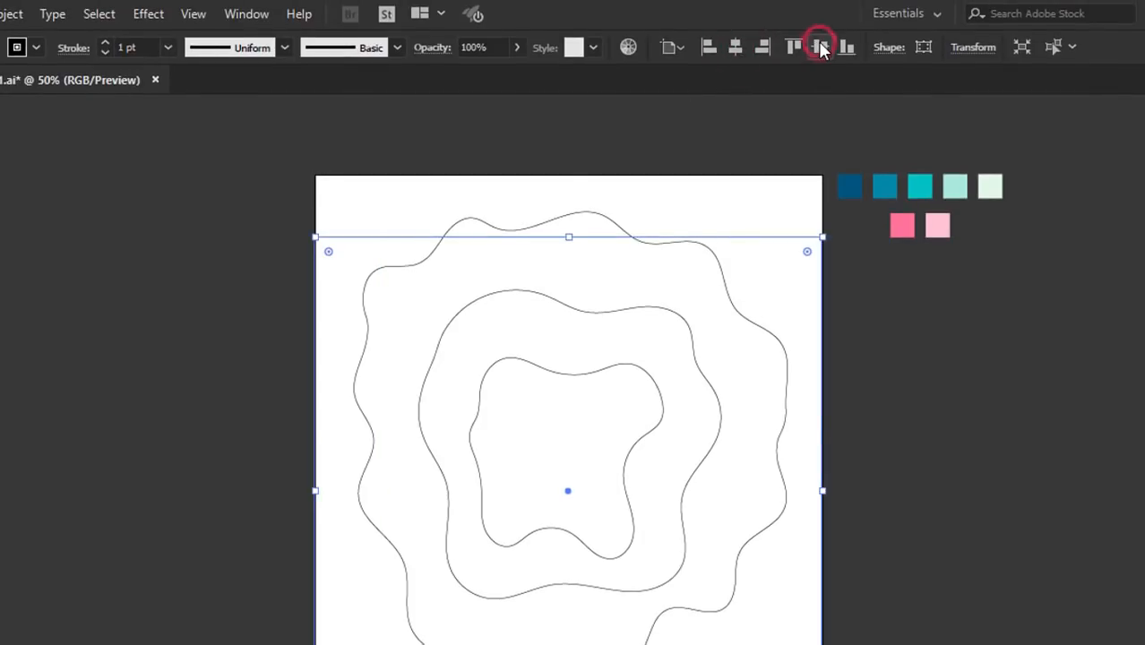
pyautogui.click(822, 46)
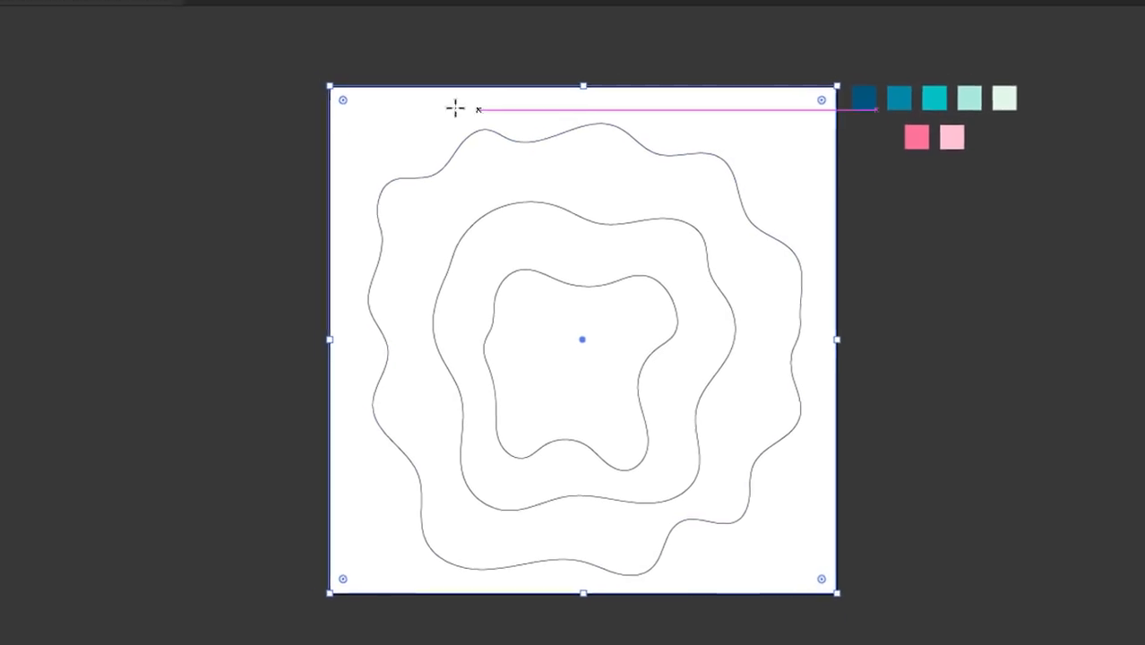
# Select the rectangle and all three wavy outlines and swap their fill and stroke to get a black fill
pyautogui.click(15, 110)
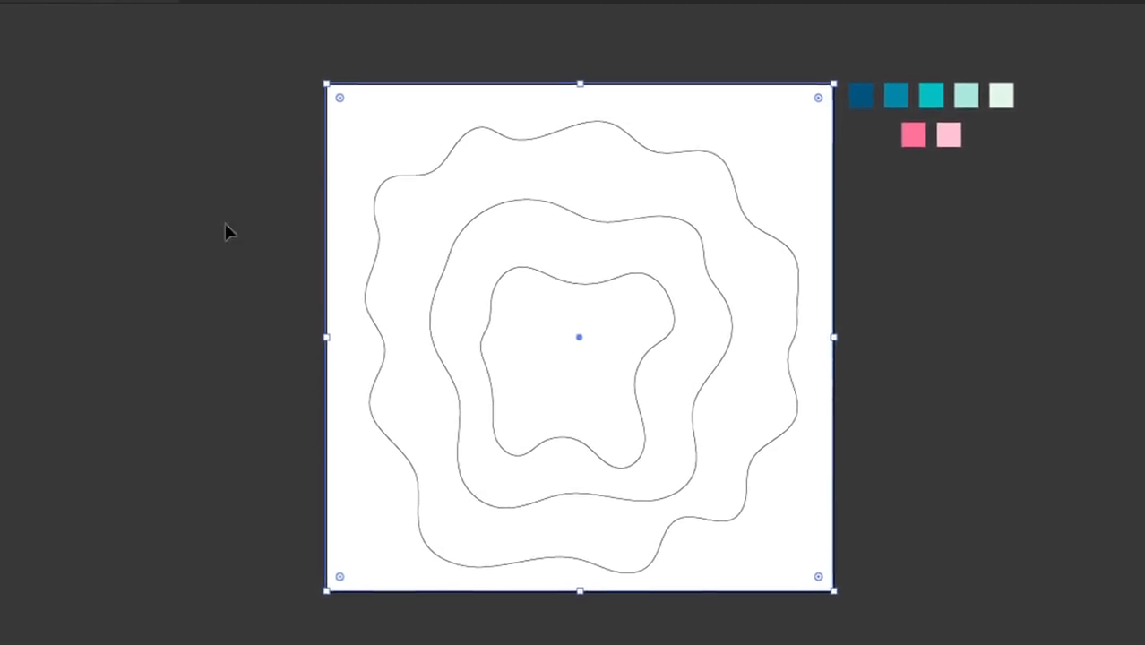
pyautogui.moveTo(197, 169); pyautogui.dragTo(451, 299)
pyautogui.moveTo(733, 388); pyautogui.dragTo(767, 397)
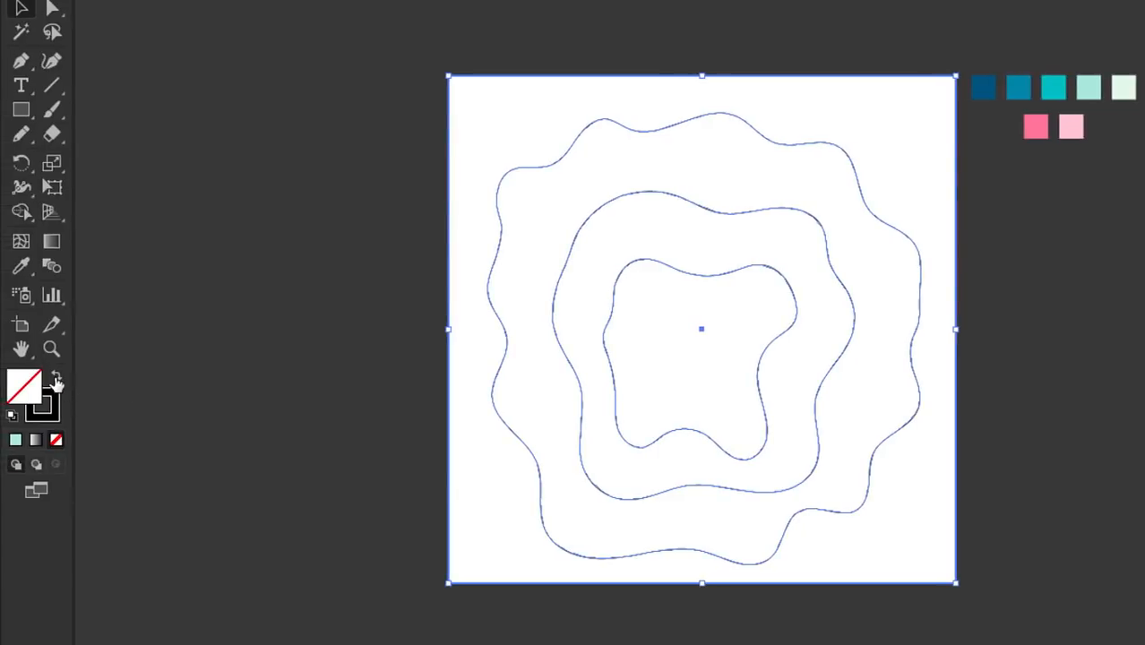
pyautogui.click(56, 380)
# Divide the selected artwork into separate regions with the Shape Builder tool, from the center shape out to the background
pyautogui.click(24, 212)
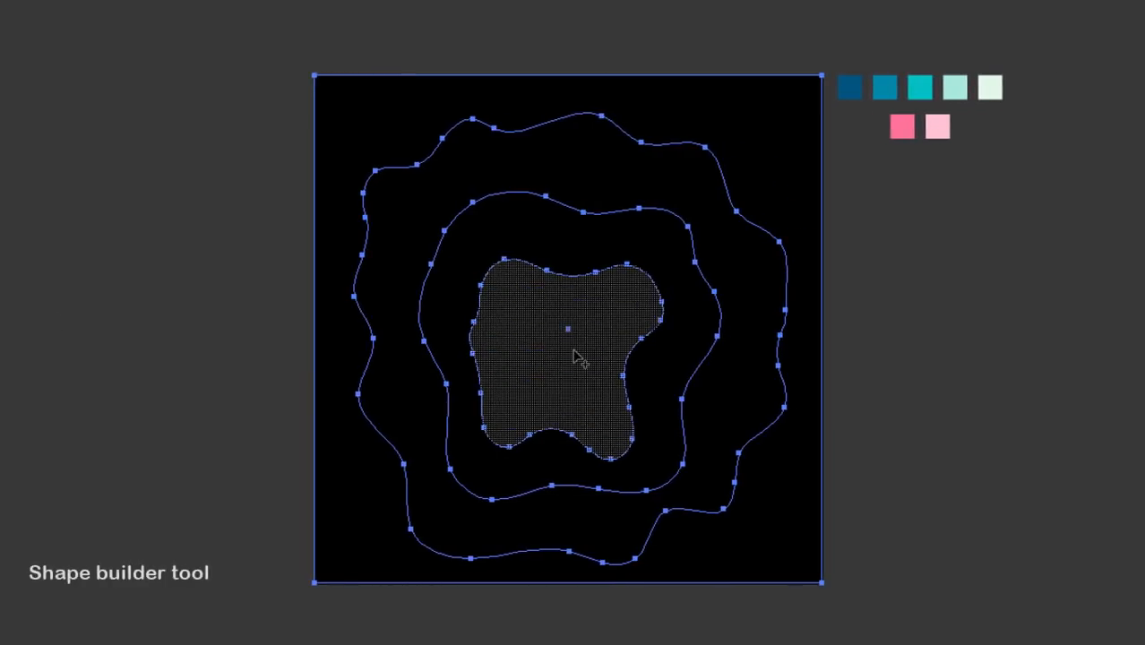
pyautogui.click(573, 353)
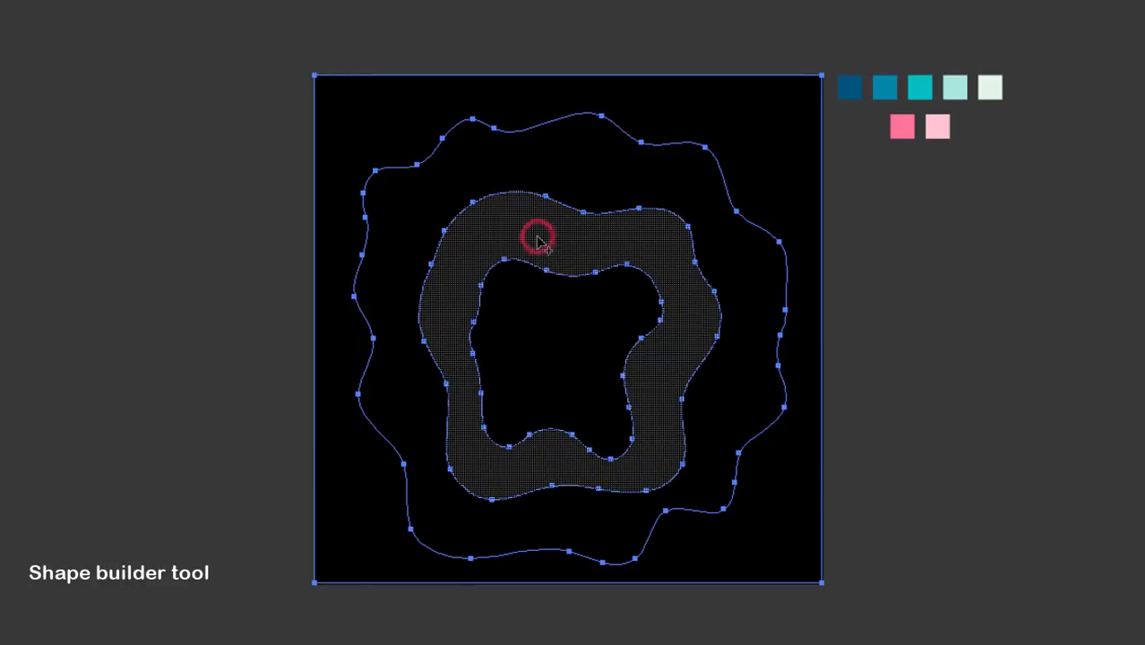
pyautogui.click(538, 239)
pyautogui.click(595, 164)
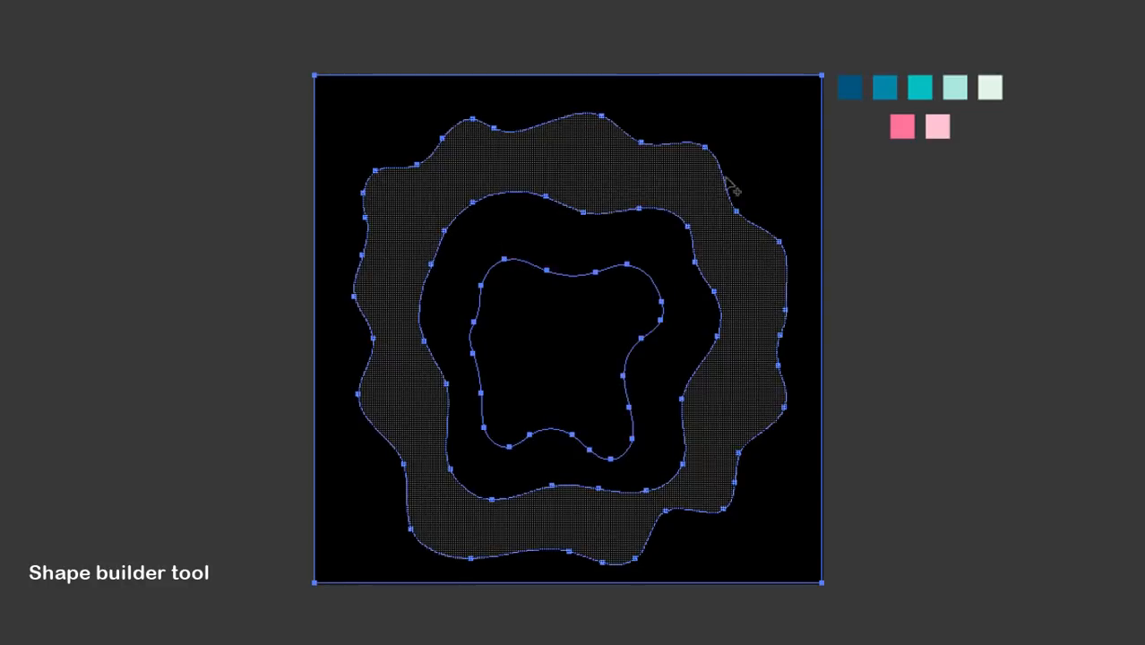
pyautogui.click(767, 154)
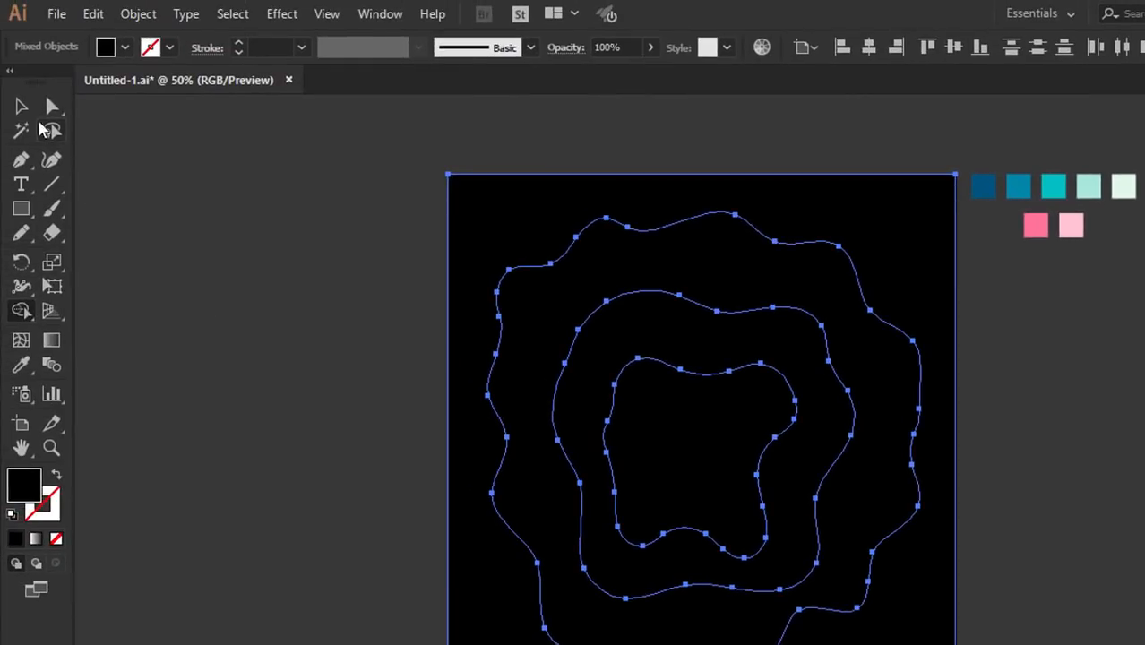
# Fill the outermost background region with the light aqua palette swatch using the Eyedropper tool
pyautogui.click(23, 106)
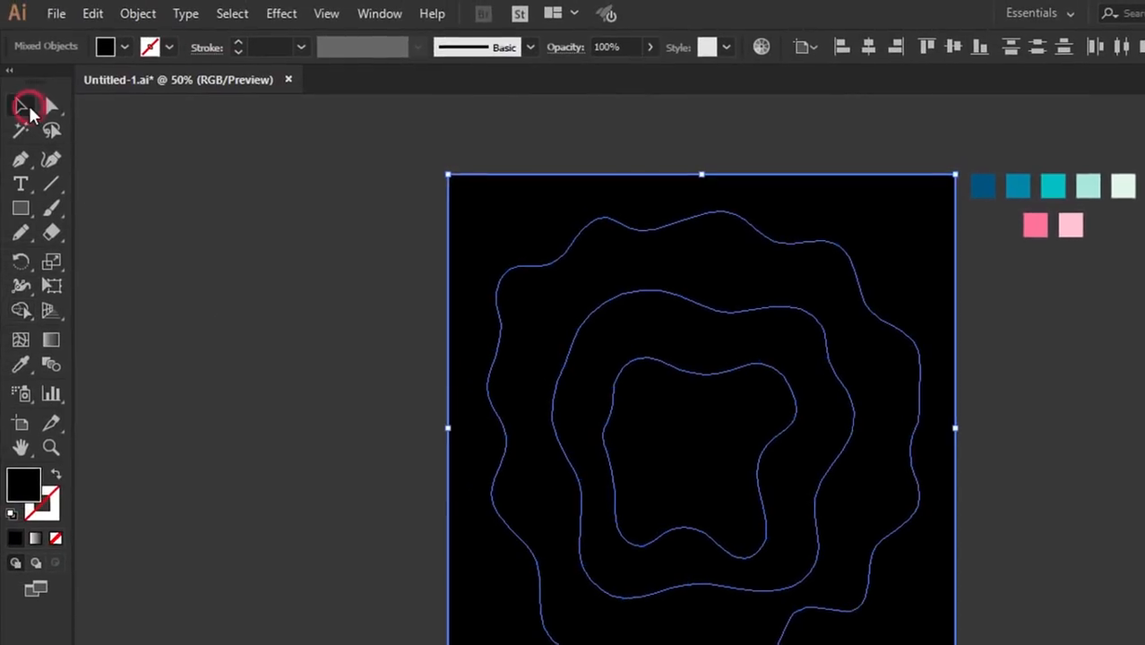
pyautogui.click(1041, 460)
pyautogui.click(795, 200)
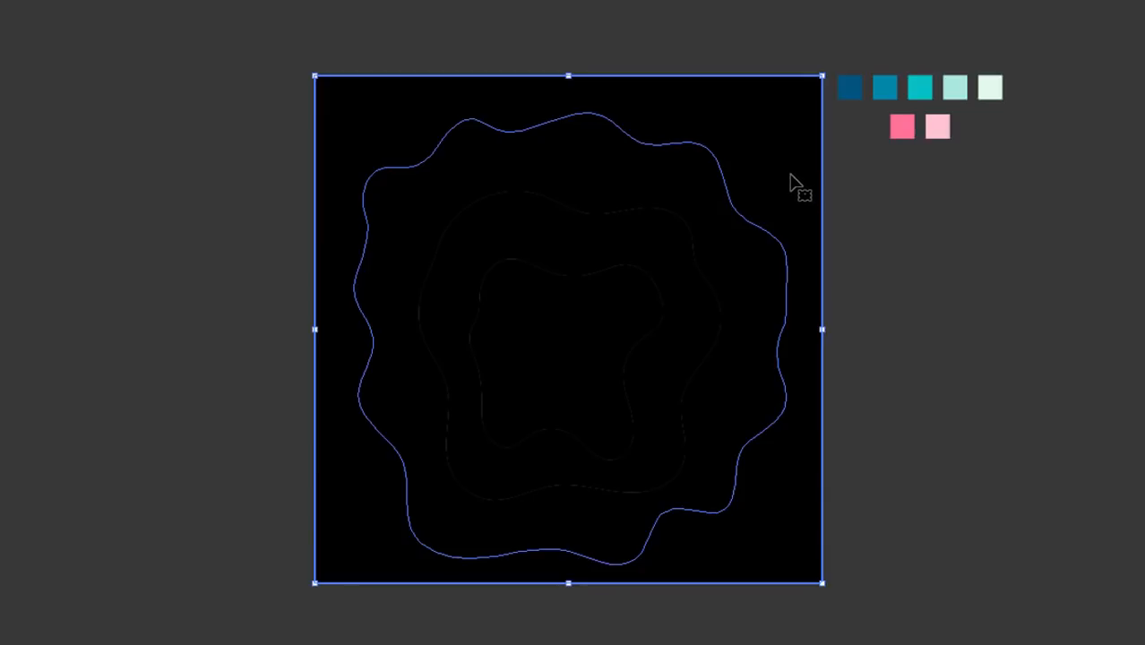
pyautogui.click(24, 265)
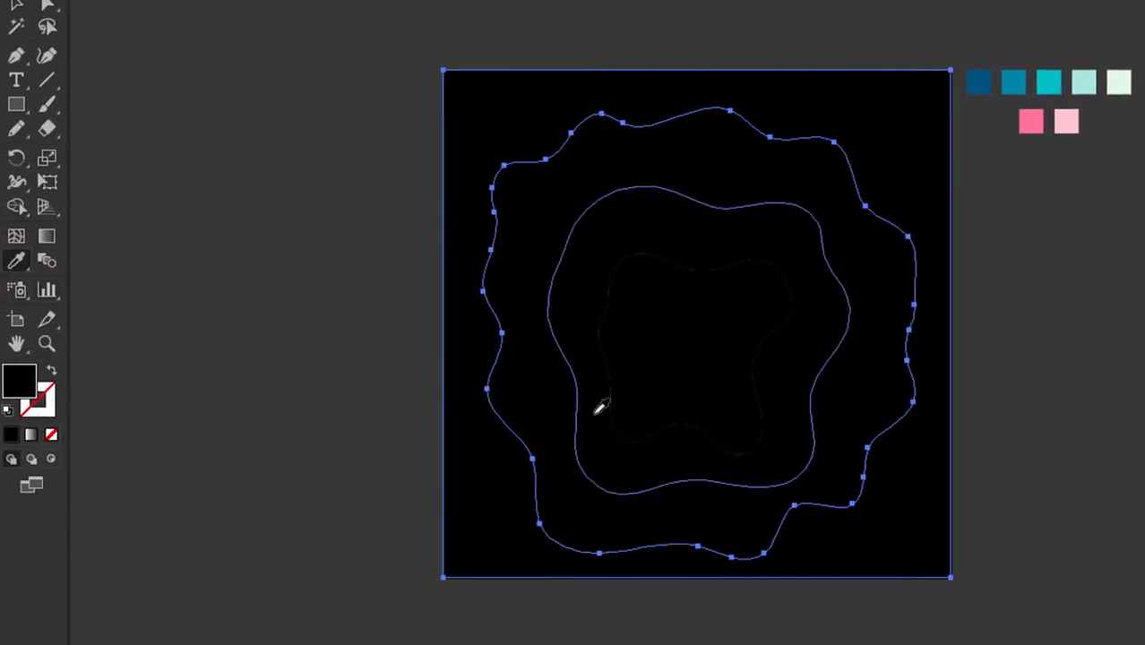
pyautogui.click(1095, 80)
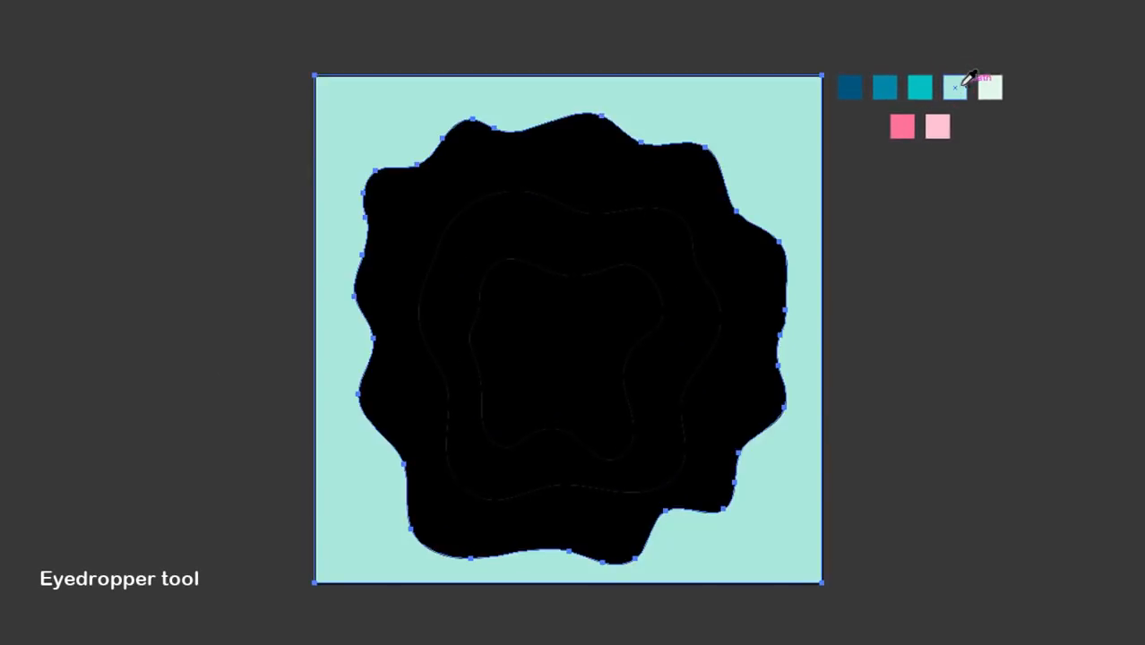
# Fill the outer wavy ring with the turquoise palette swatch and the next ring inward with the medium blue swatch using the Eyedropper
pyautogui.press('v')
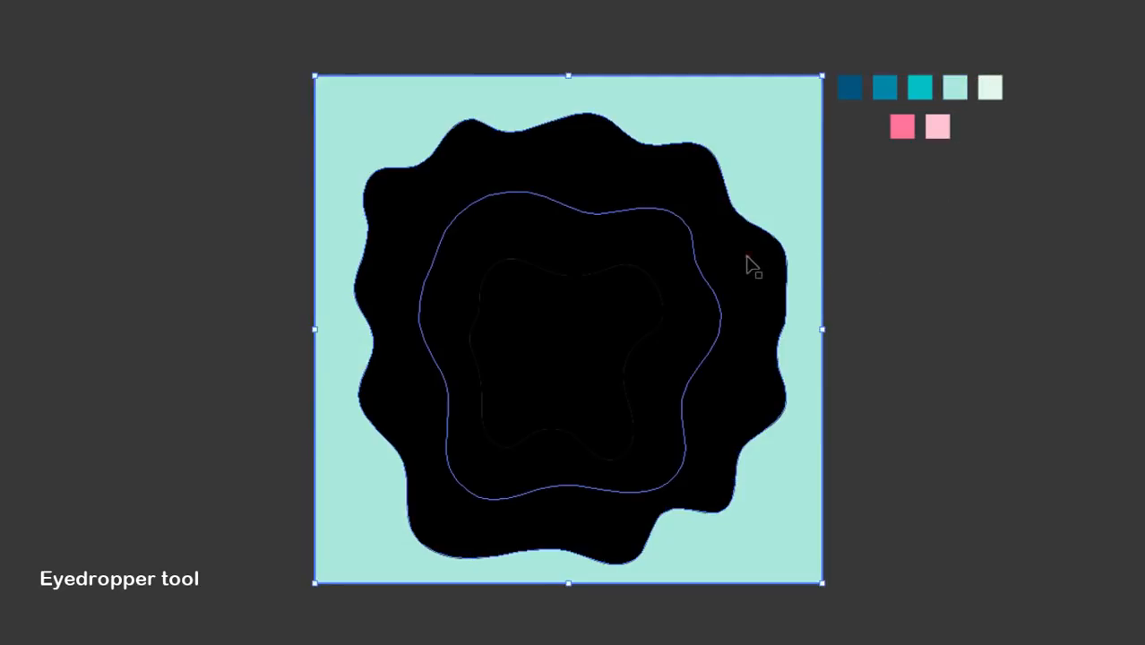
pyautogui.press('i')
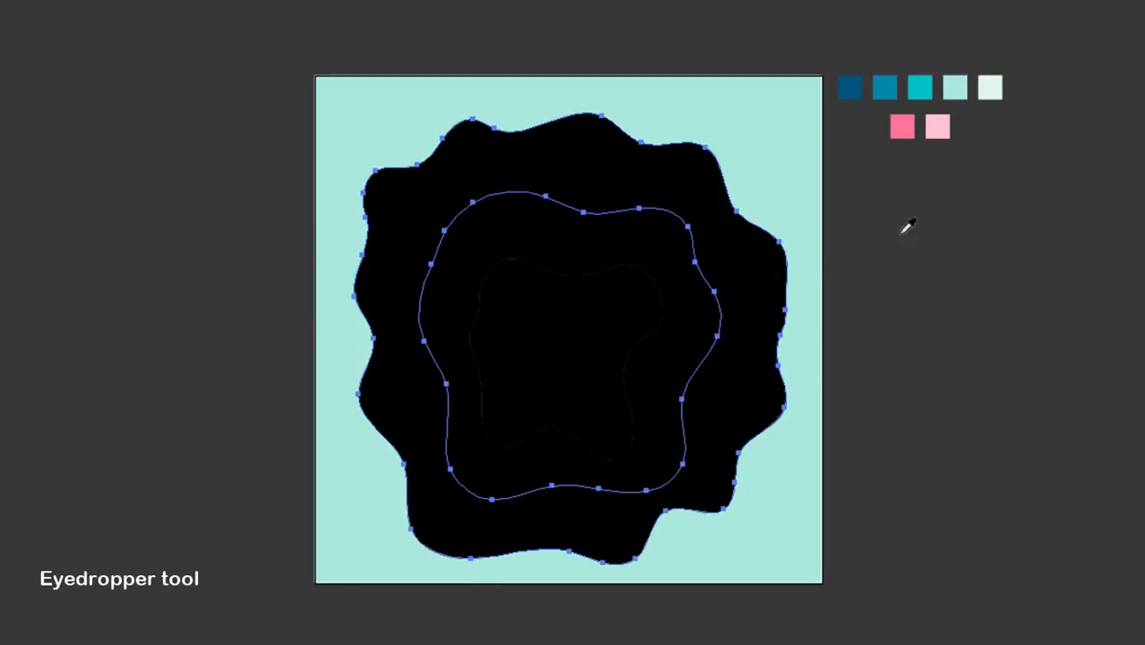
pyautogui.click(921, 86)
pyautogui.press('v')
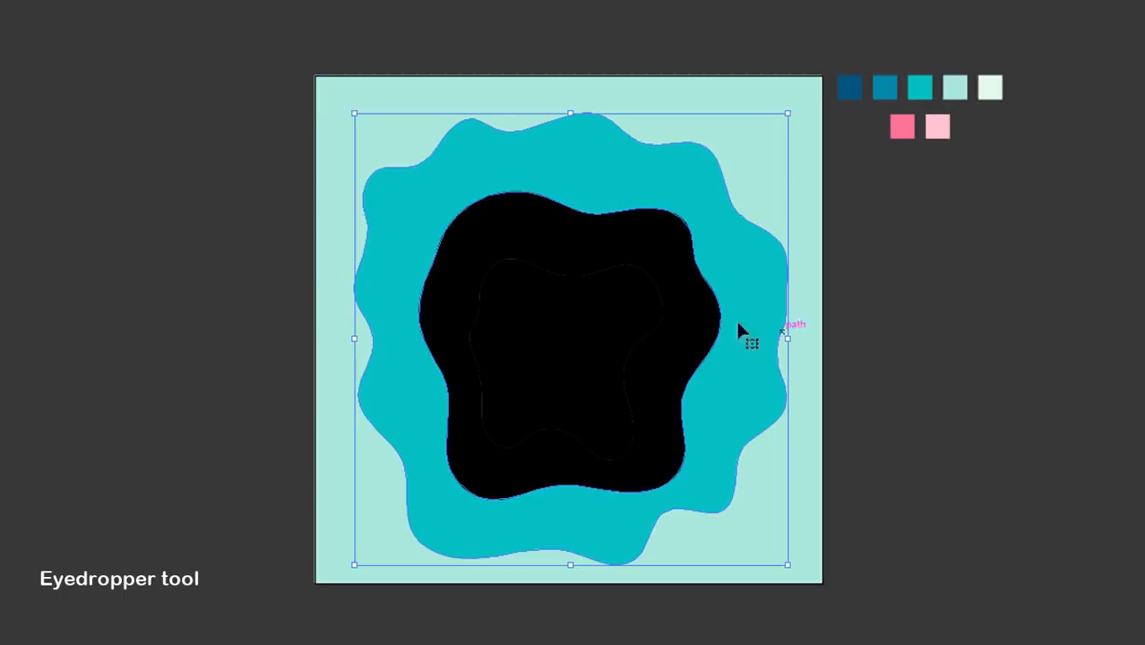
pyautogui.click(671, 249)
pyautogui.press('i')
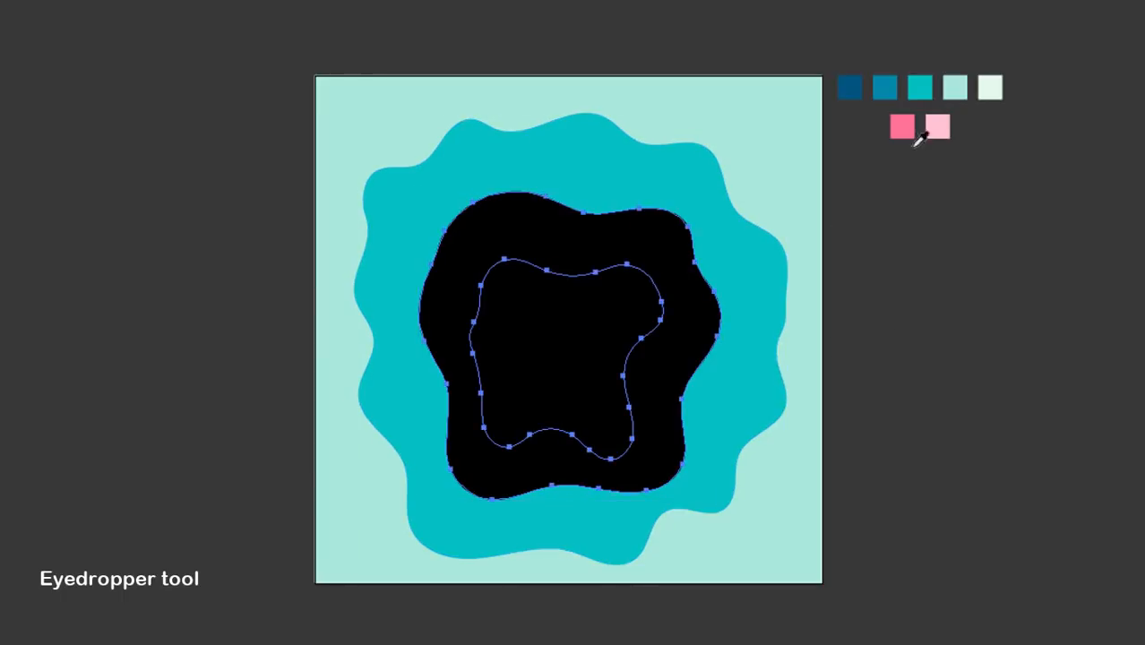
pyautogui.click(887, 87)
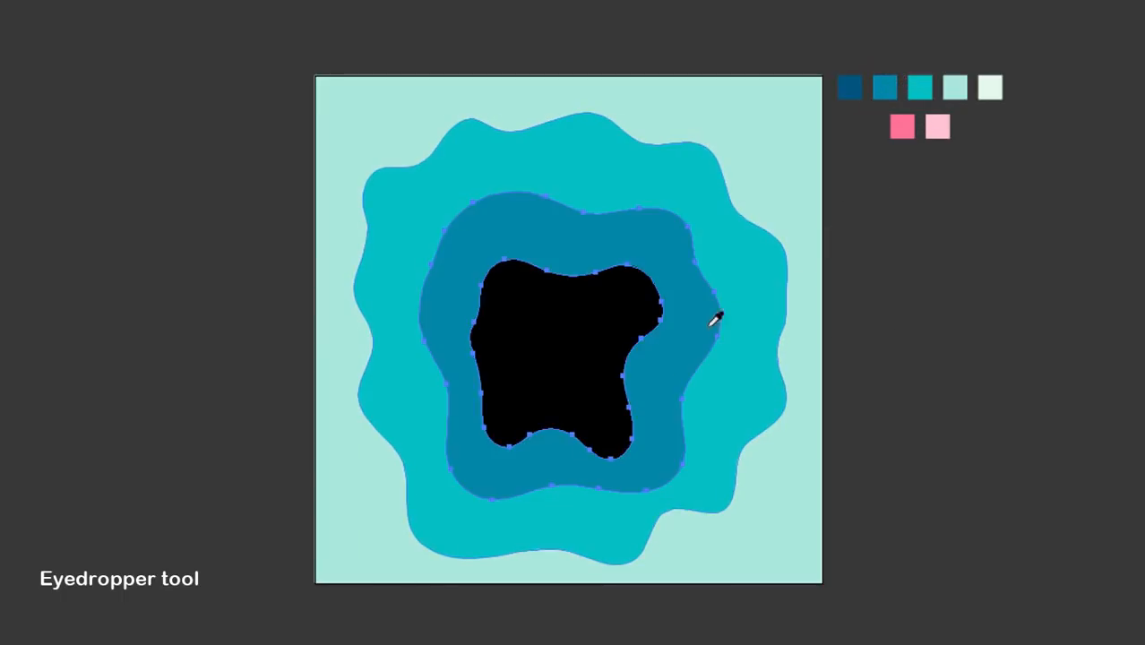
# Fill the innermost wavy shape with the dark blue palette swatch using the Eyedropper and deselect it
pyautogui.press('v')
pyautogui.click(582, 350)
pyautogui.press('i')
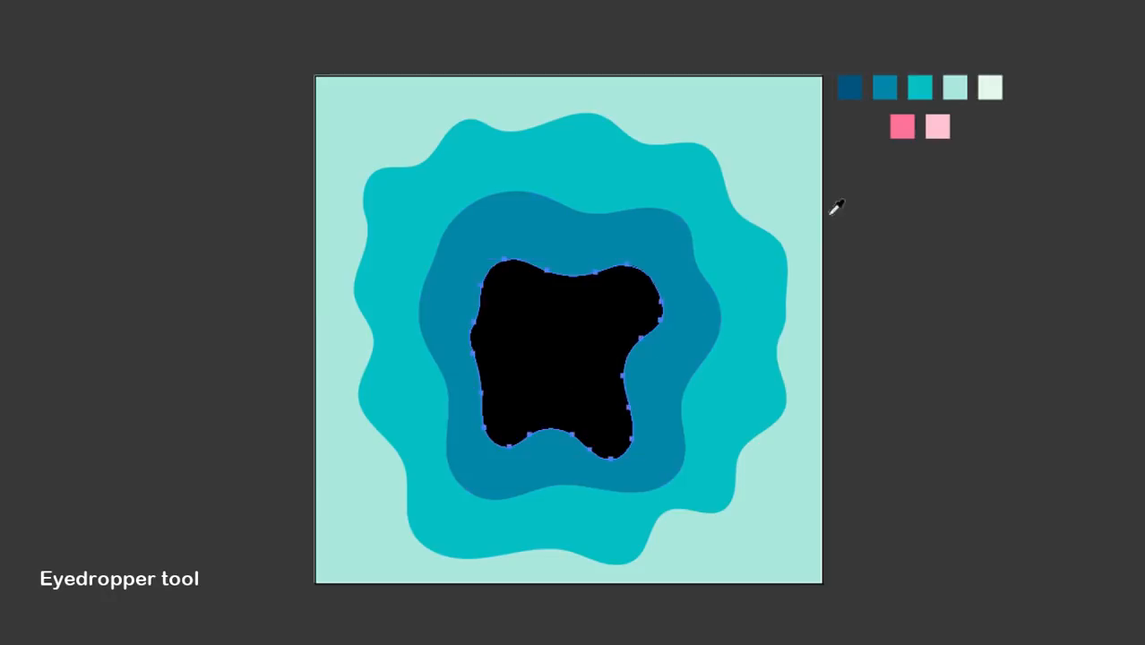
pyautogui.click(851, 87)
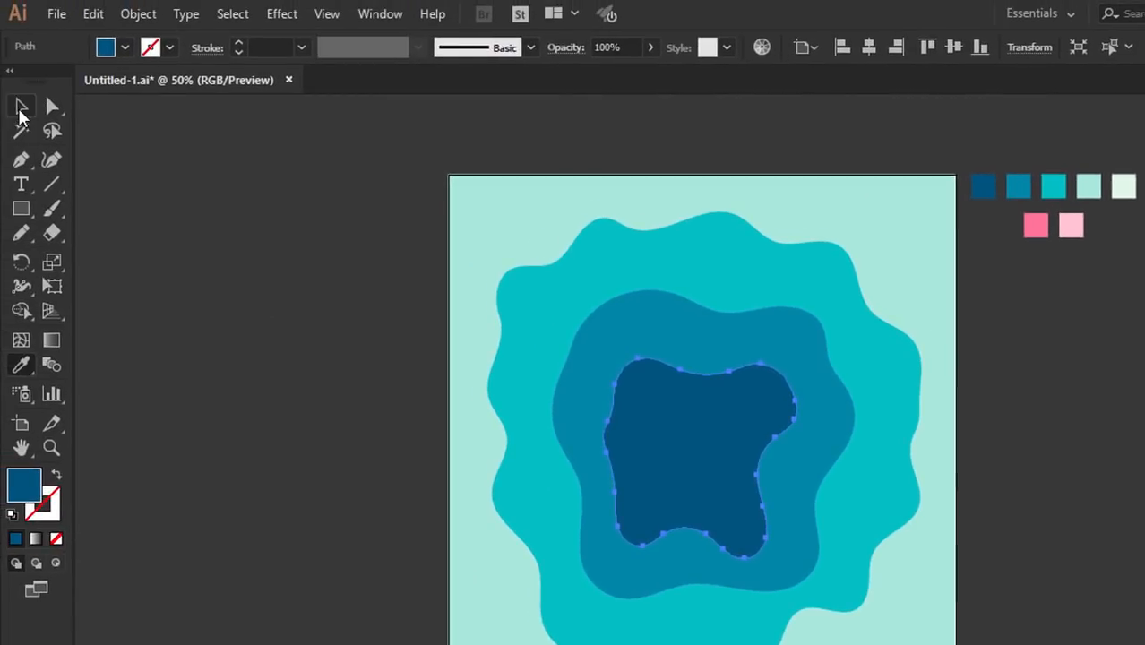
pyautogui.click(21, 109)
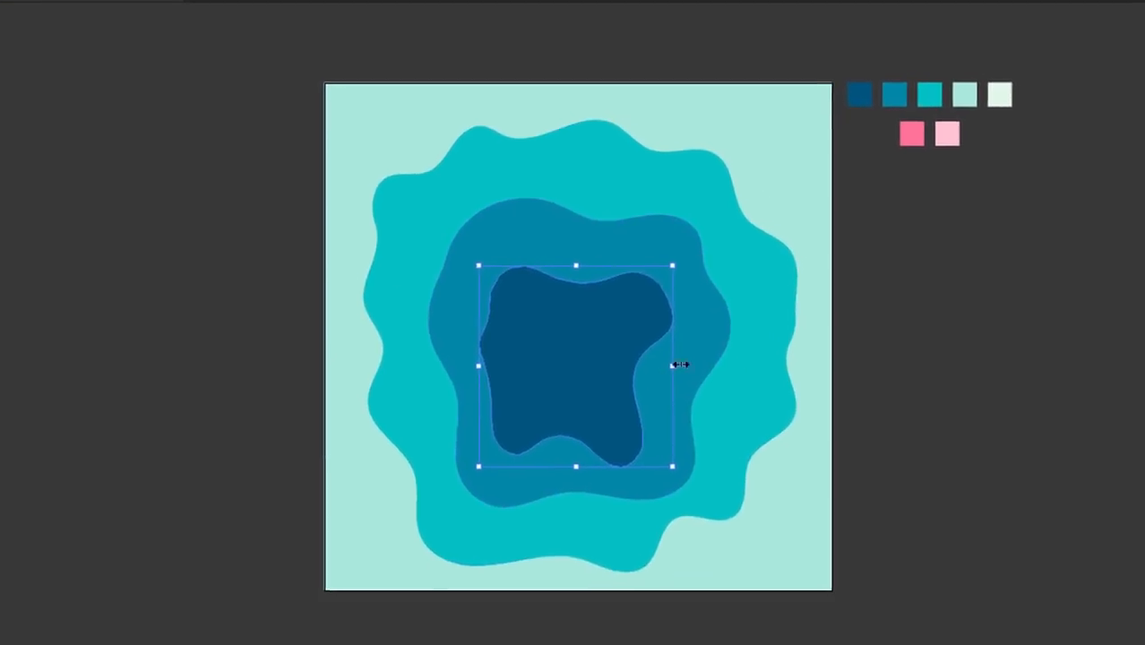
pyautogui.click(980, 452)
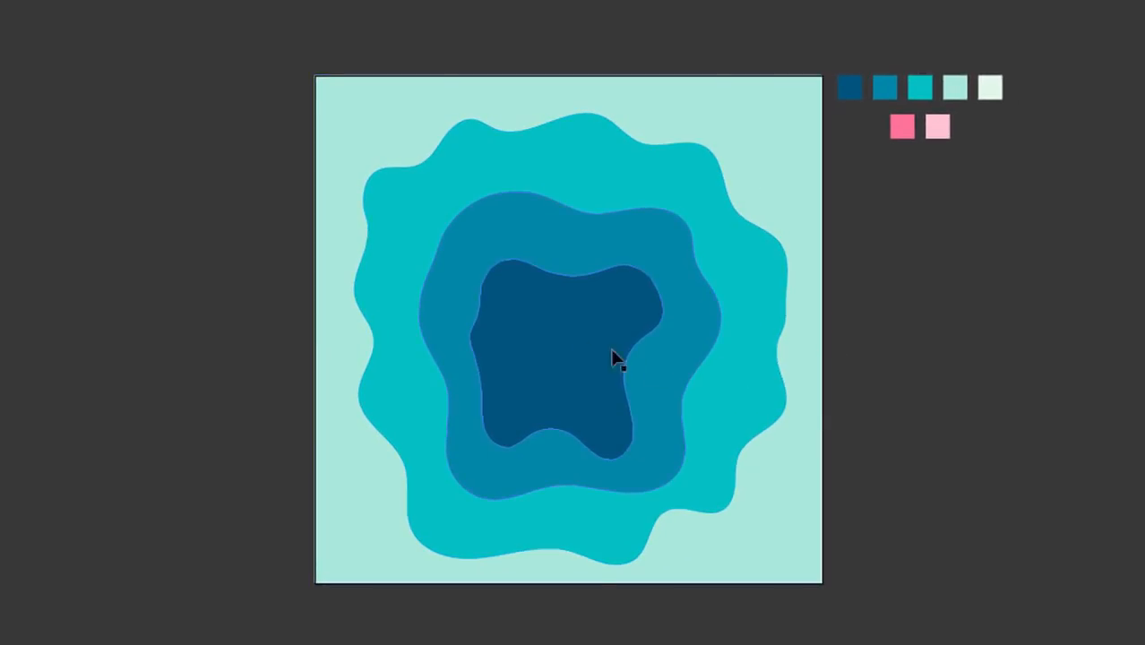
# Send the dark blue center shape to the back of the stacking order
pyautogui.click(547, 332)
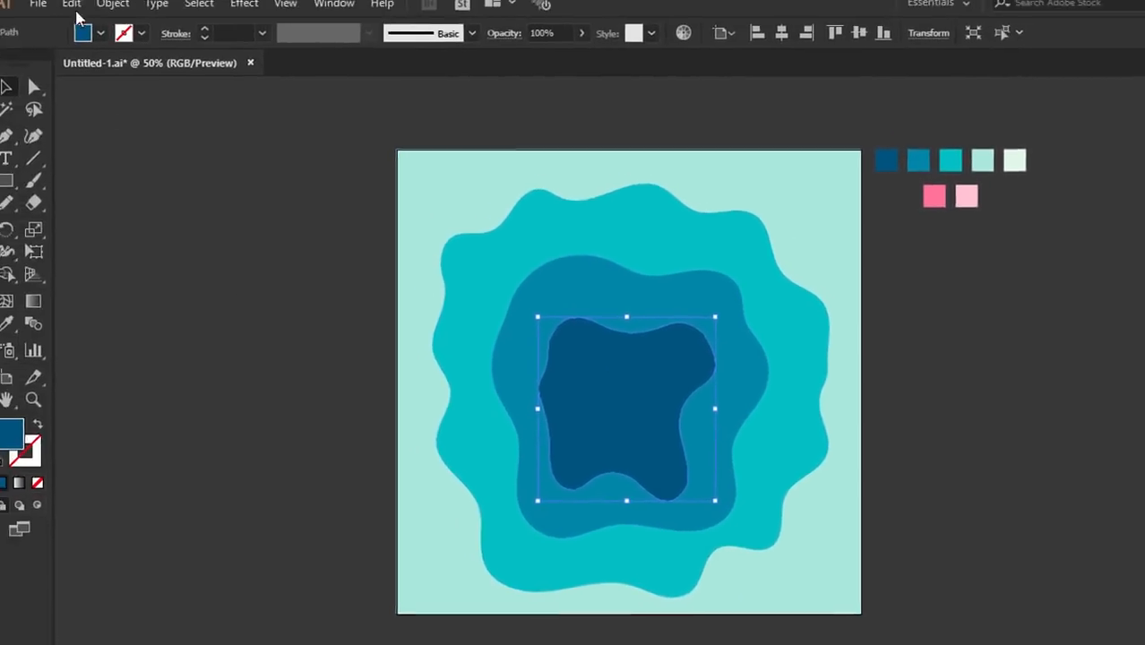
pyautogui.click(121, 14)
pyautogui.moveTo(250, 57)
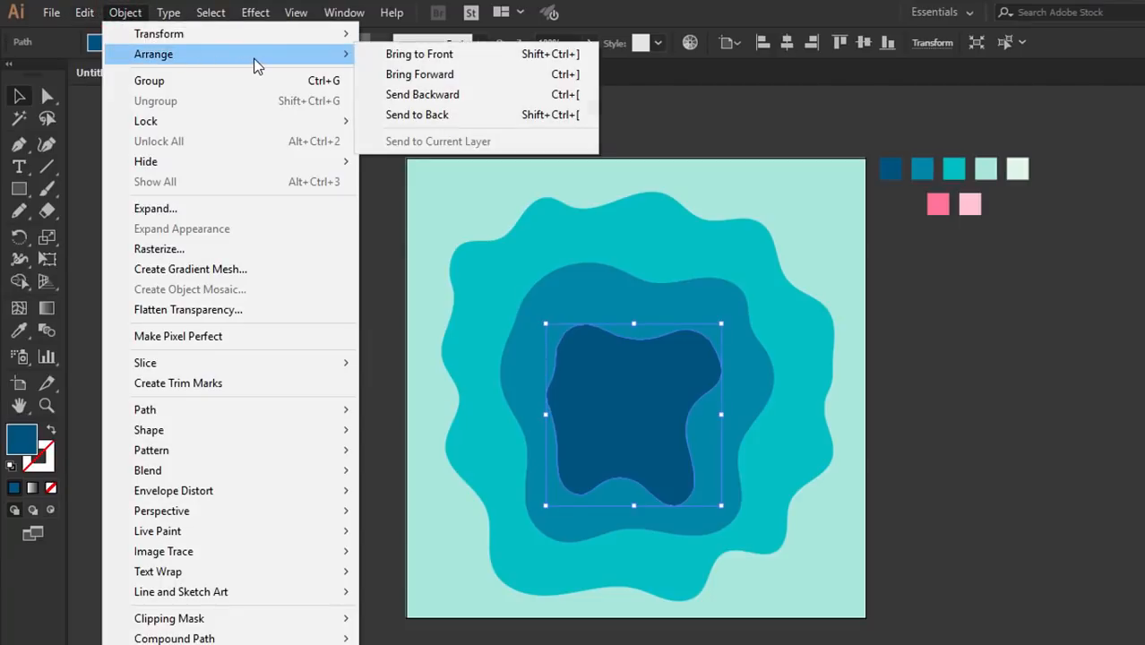
pyautogui.click(389, 120)
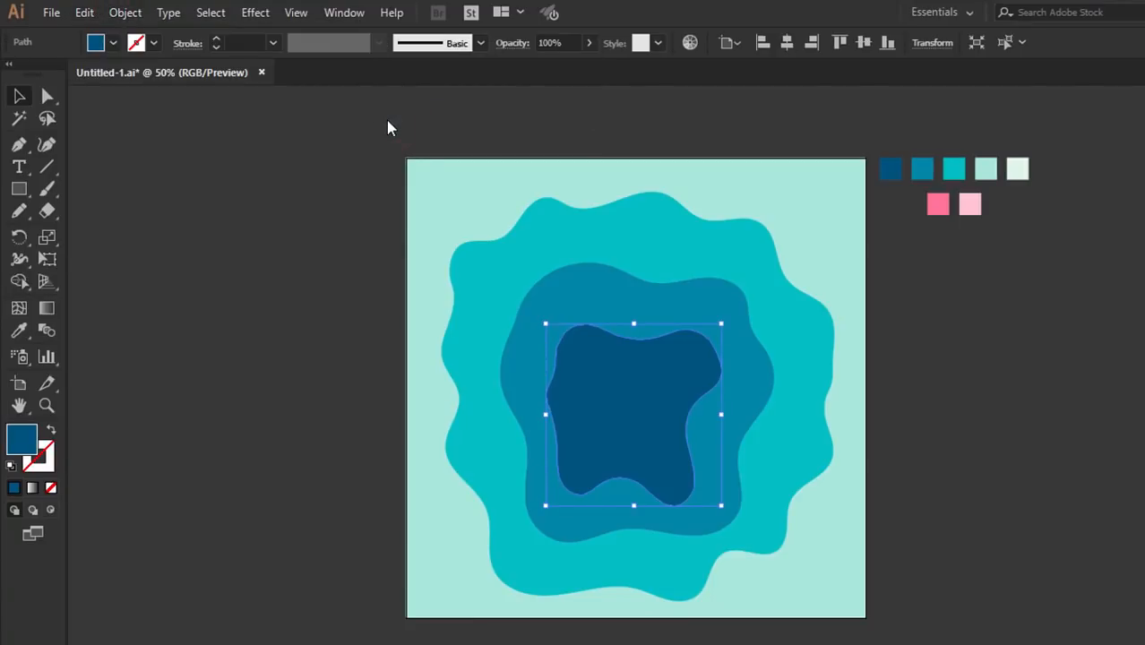
# Bring the medium blue ring around the center shape to the front
pyautogui.click(578, 291)
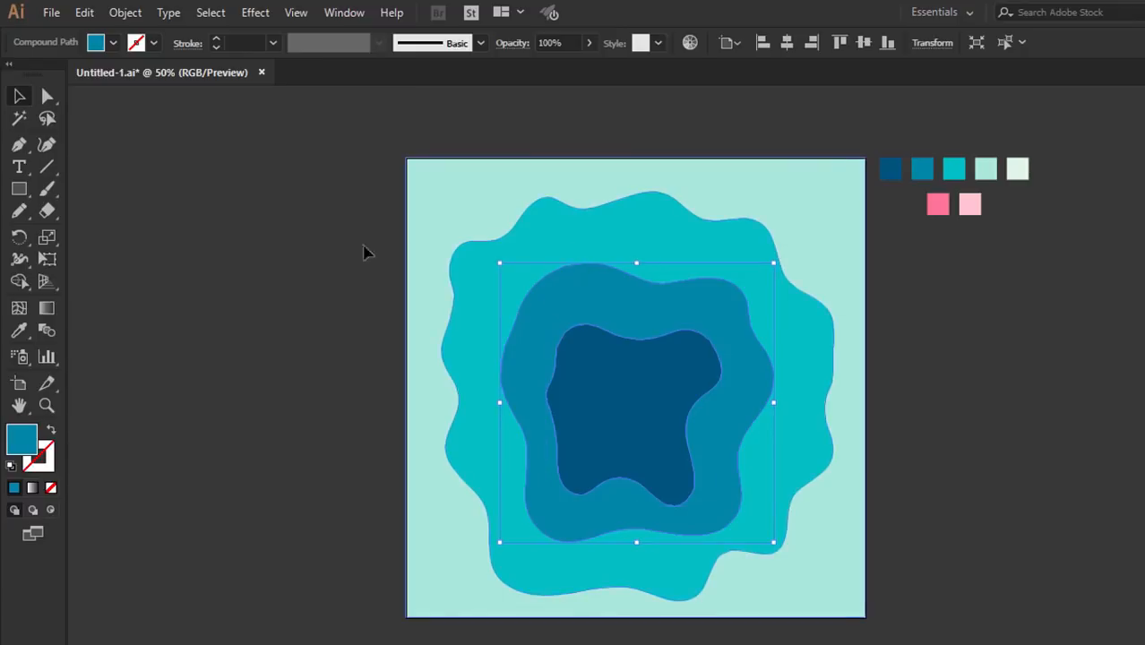
pyautogui.click(136, 18)
pyautogui.moveTo(243, 58)
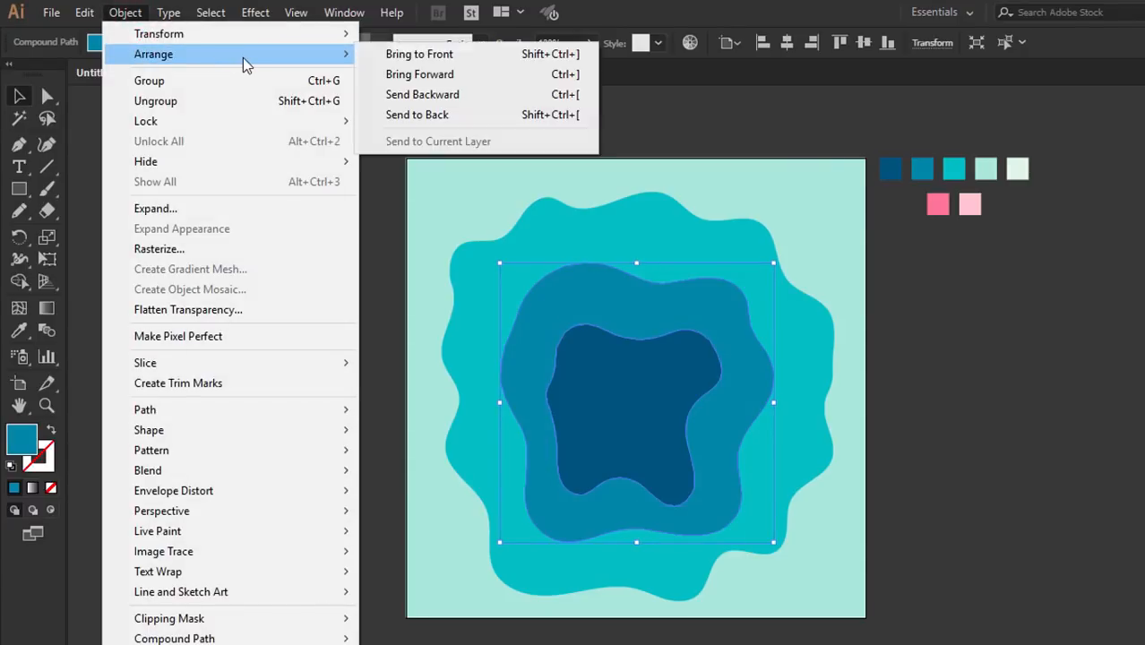
pyautogui.click(403, 55)
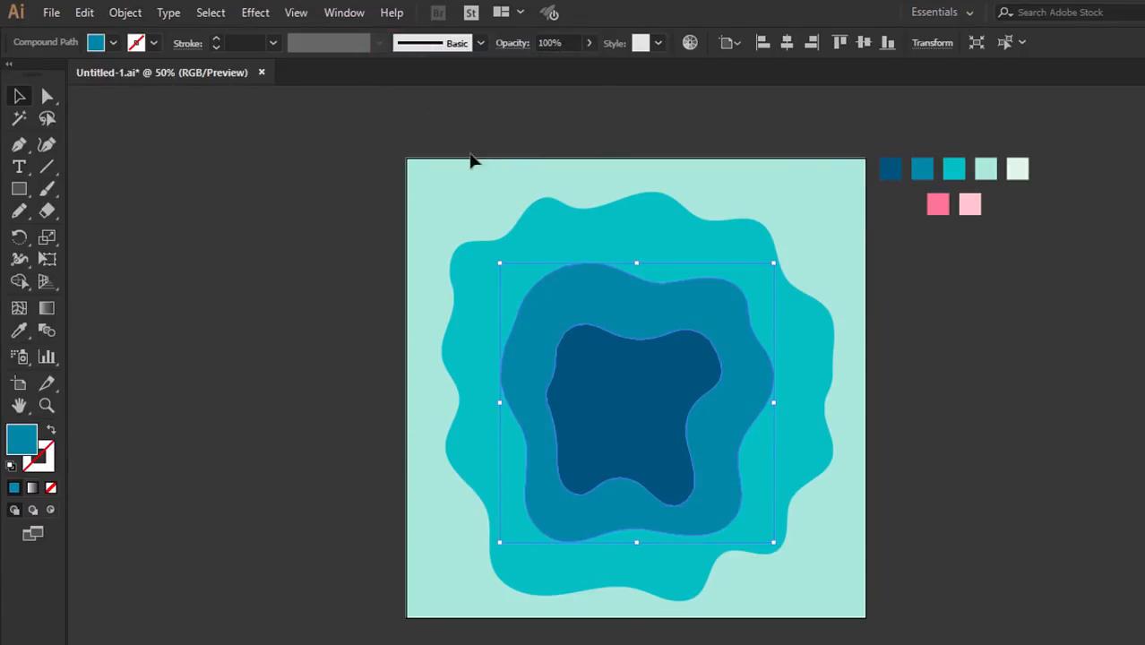
# Bring the turquoise wavy ring to the front, above the medium blue ring
pyautogui.click(538, 220)
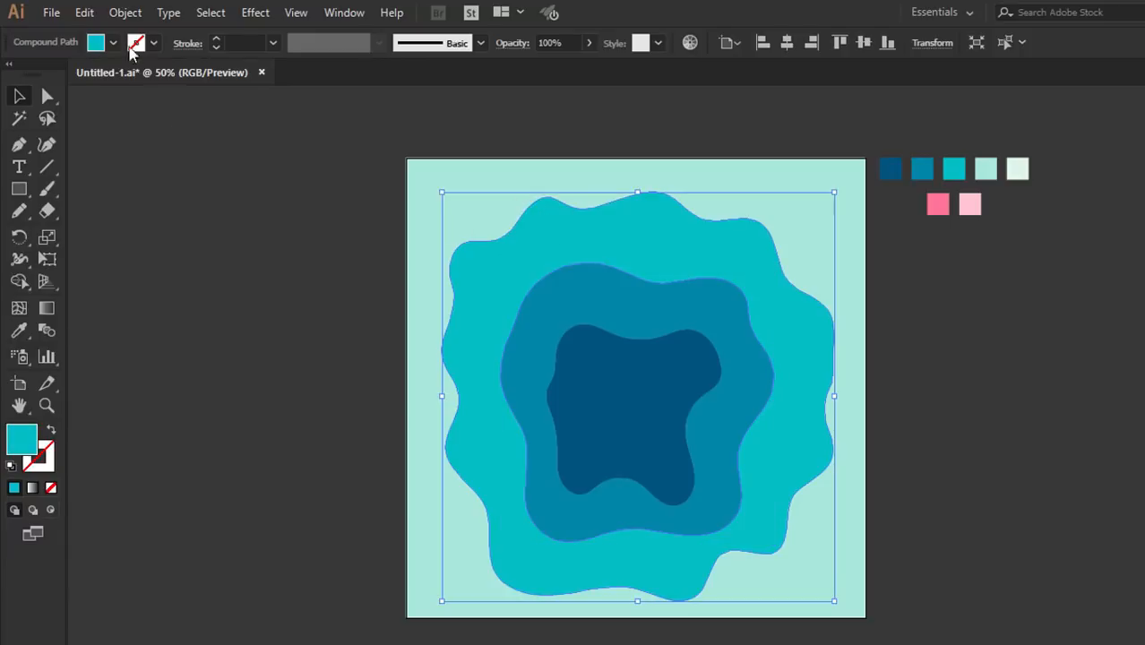
pyautogui.click(125, 13)
pyautogui.moveTo(156, 54)
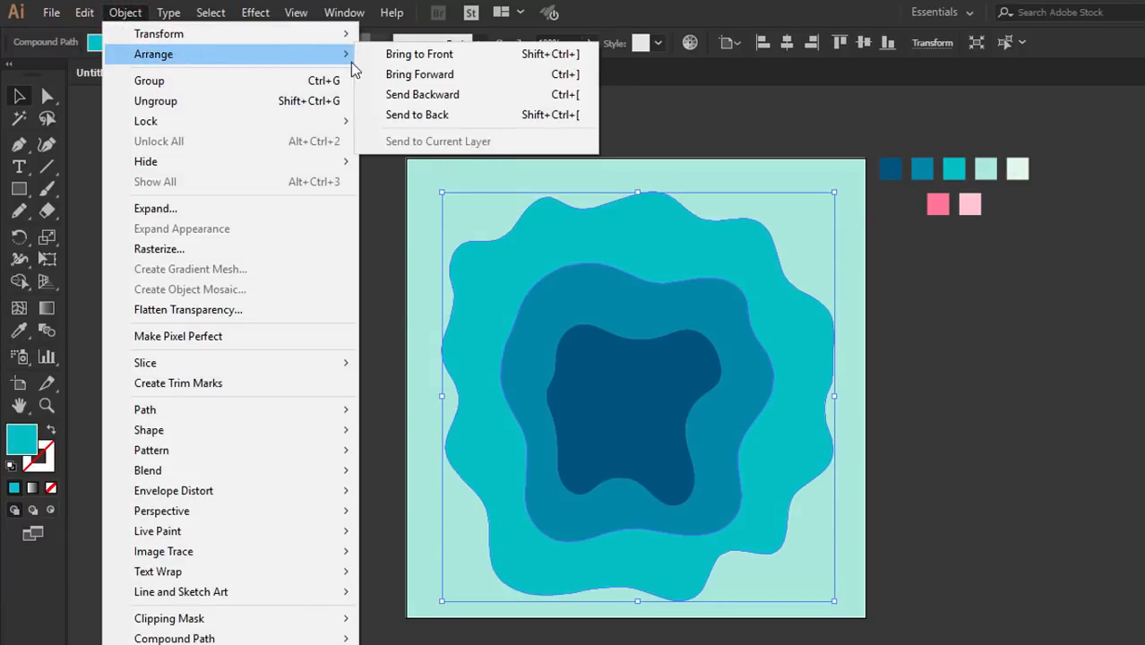
pyautogui.click(381, 51)
# Bring the light aqua background region to the front of all layers and deselect it
pyautogui.click(418, 183)
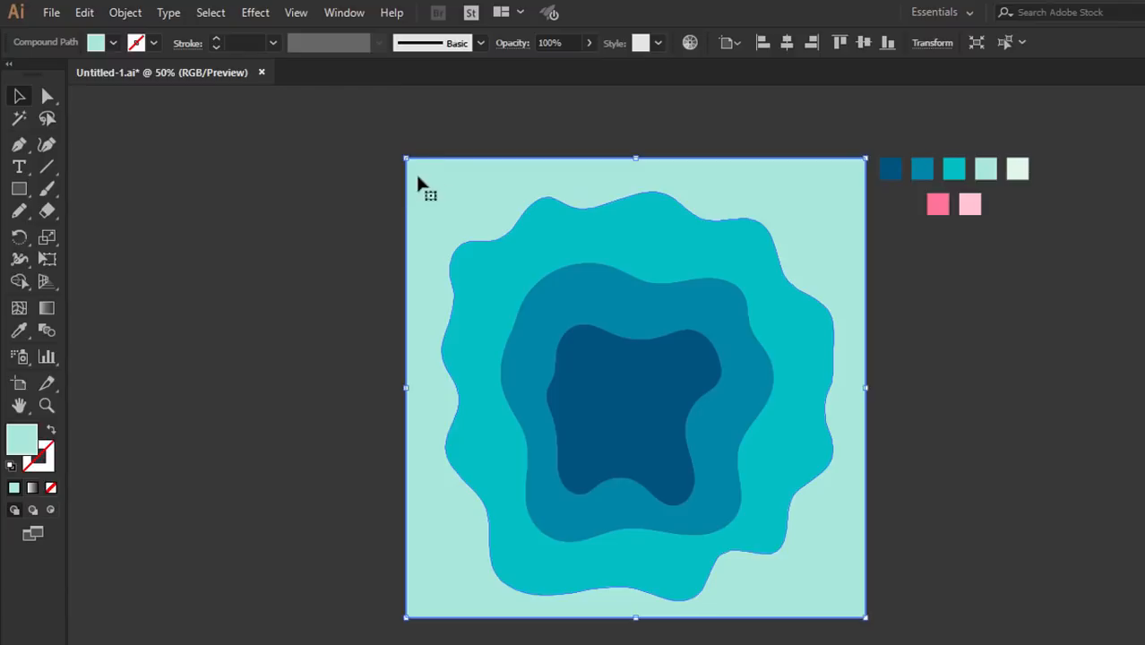
pyautogui.click(126, 12)
pyautogui.moveTo(303, 61)
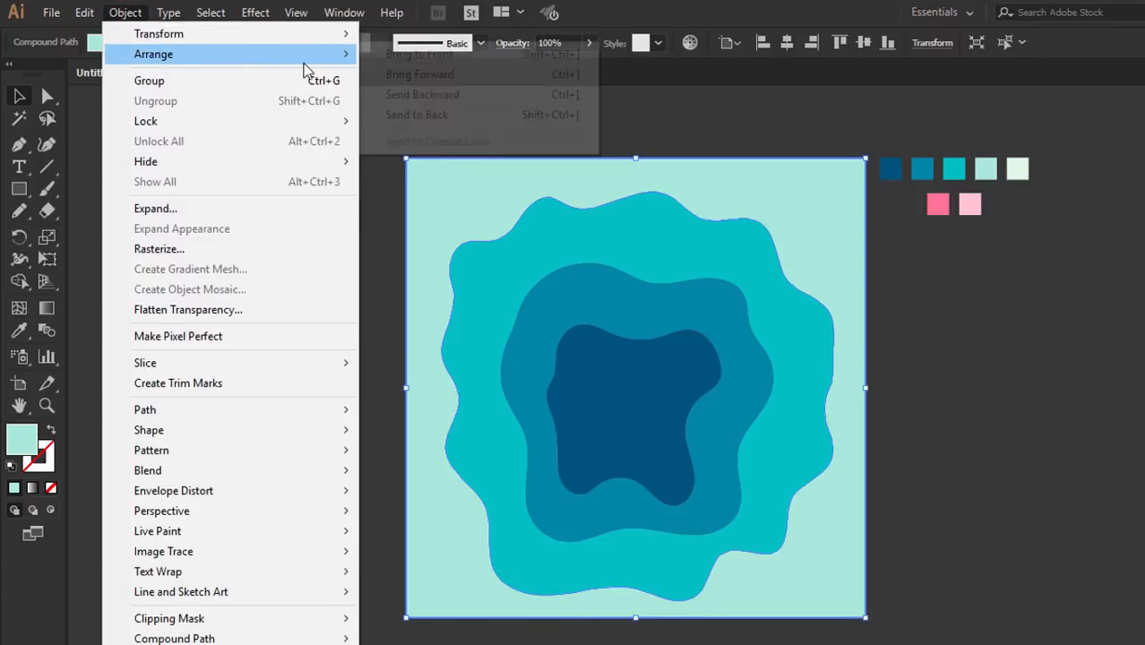
pyautogui.click(395, 53)
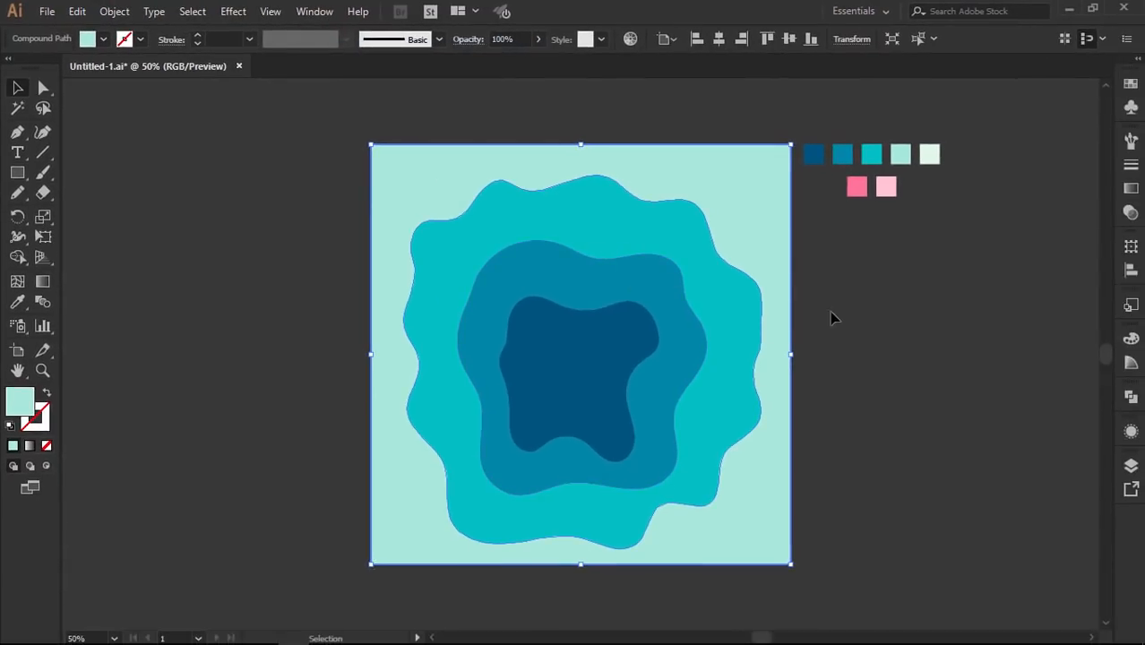
pyautogui.click(838, 313)
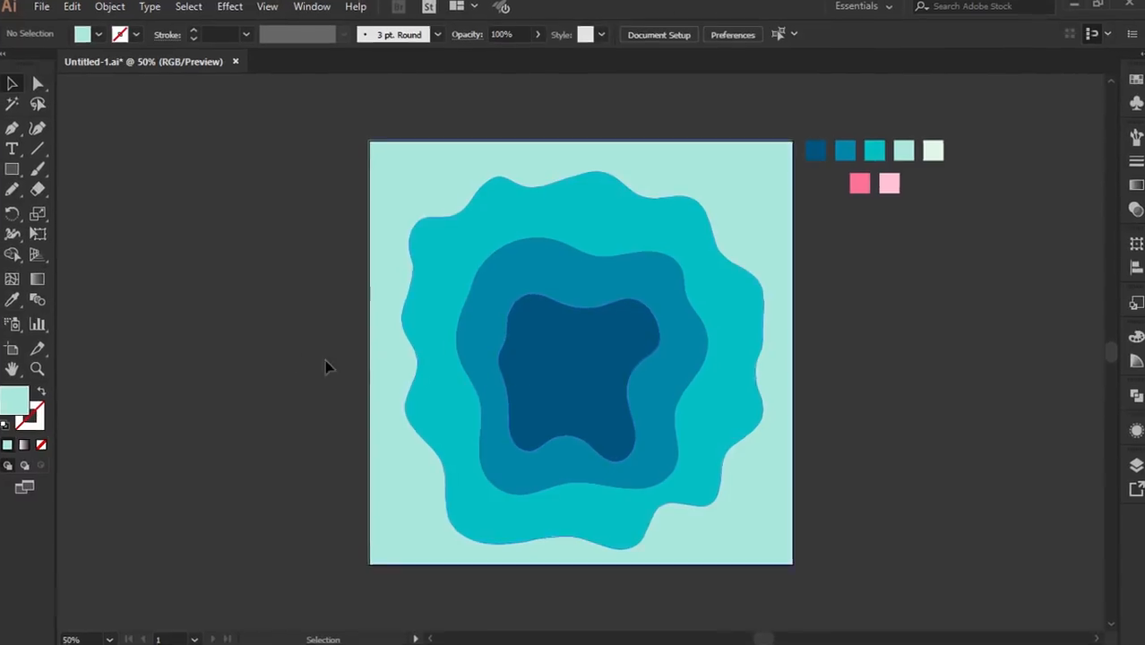
# Apply a Drop Shadow to all the layered shapes: Multiply, 50% opacity, 15 pt X and Y offsets, 5 pt blur, black
pyautogui.moveTo(231, 308); pyautogui.dragTo(468, 323)
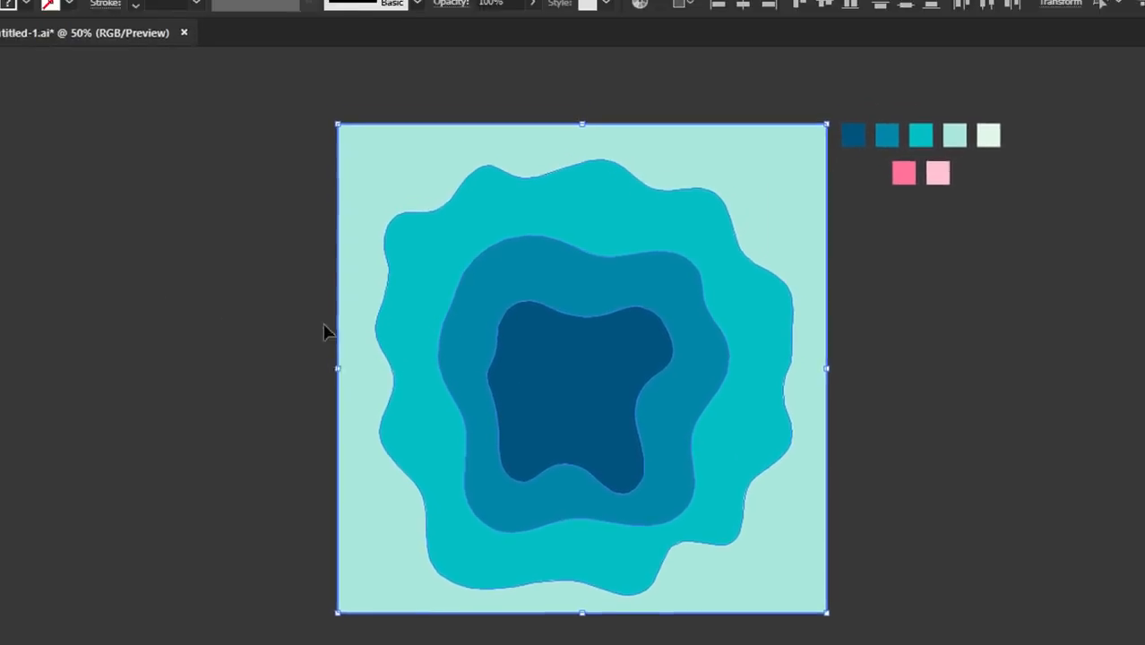
pyautogui.click(186, 12)
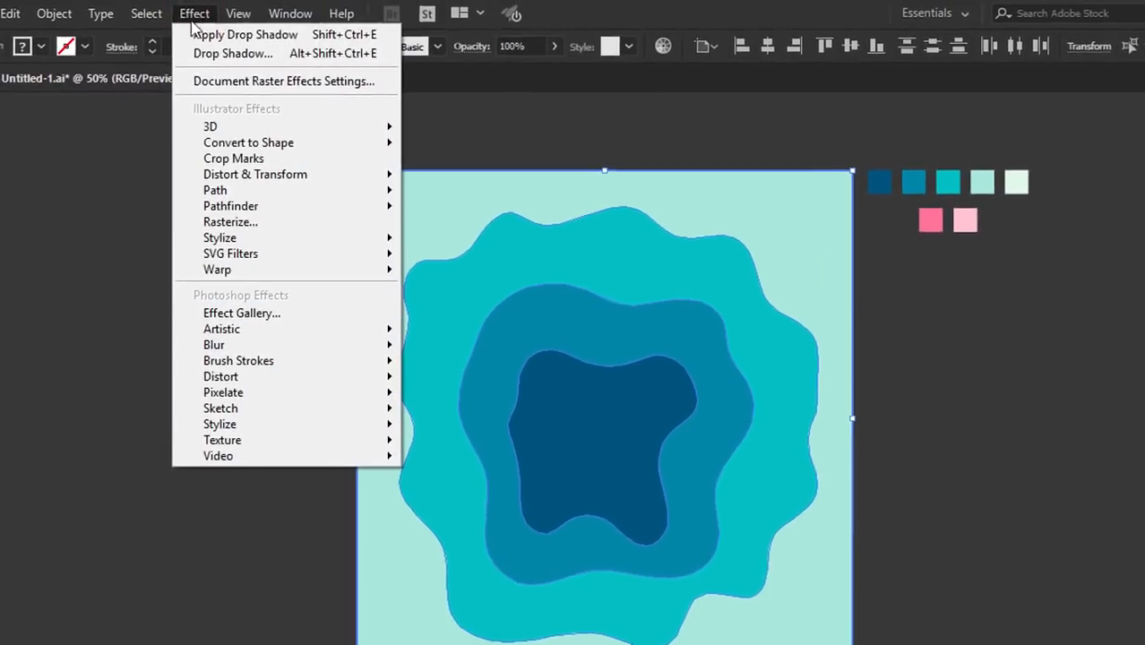
pyautogui.moveTo(329, 228)
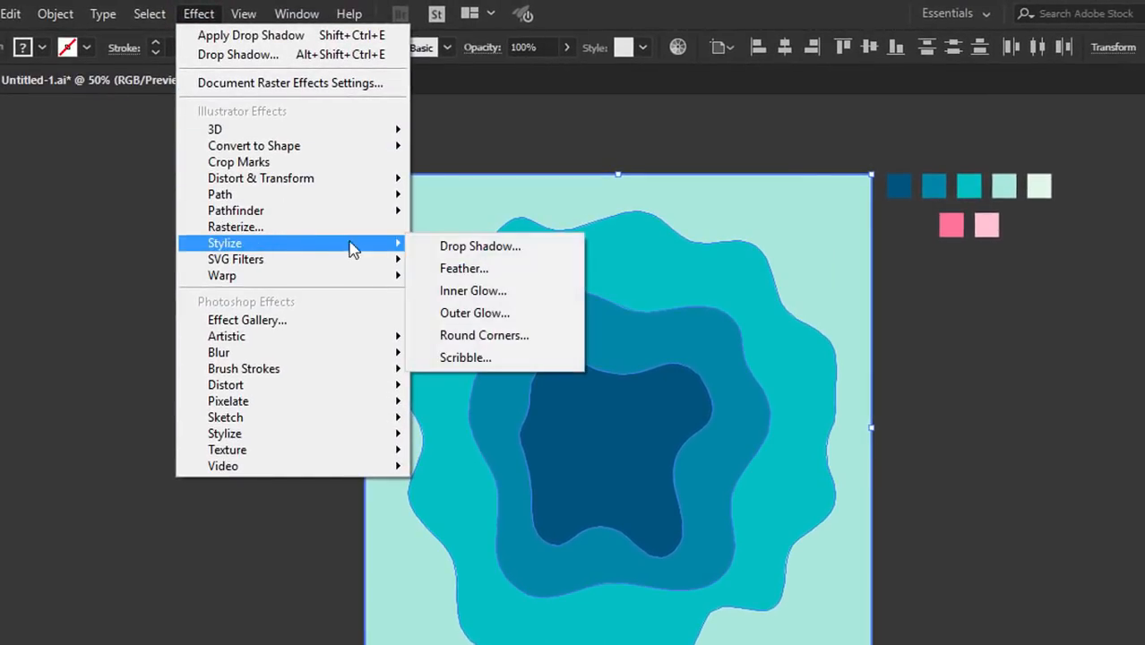
pyautogui.click(426, 246)
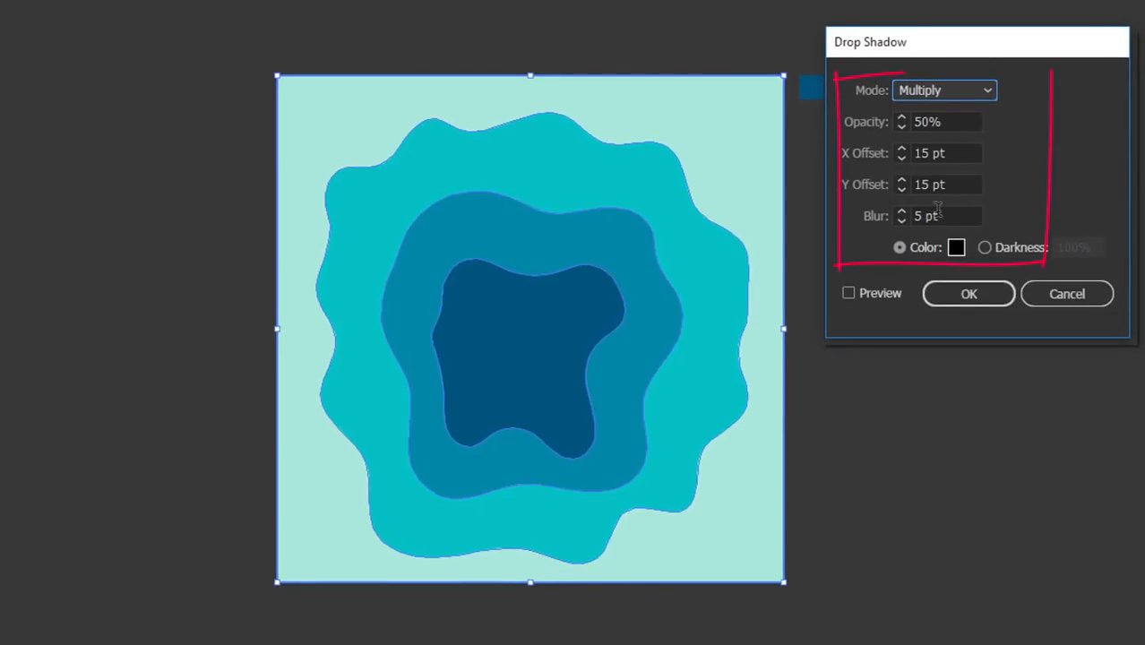
pyautogui.click(852, 294)
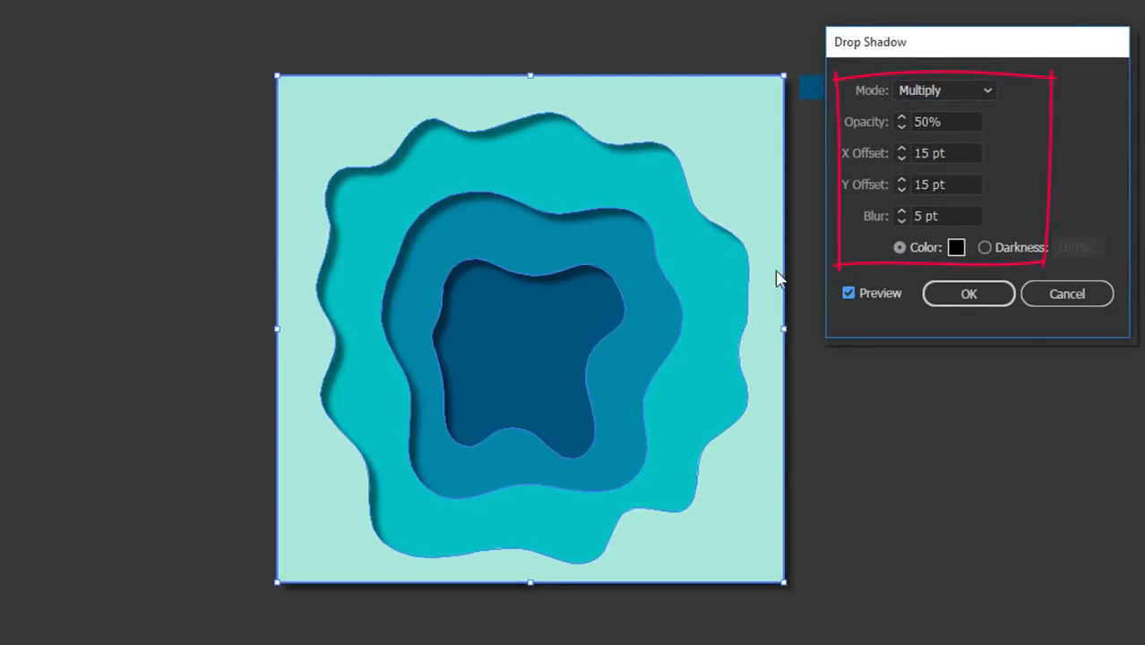
pyautogui.click(969, 294)
pyautogui.click(968, 288)
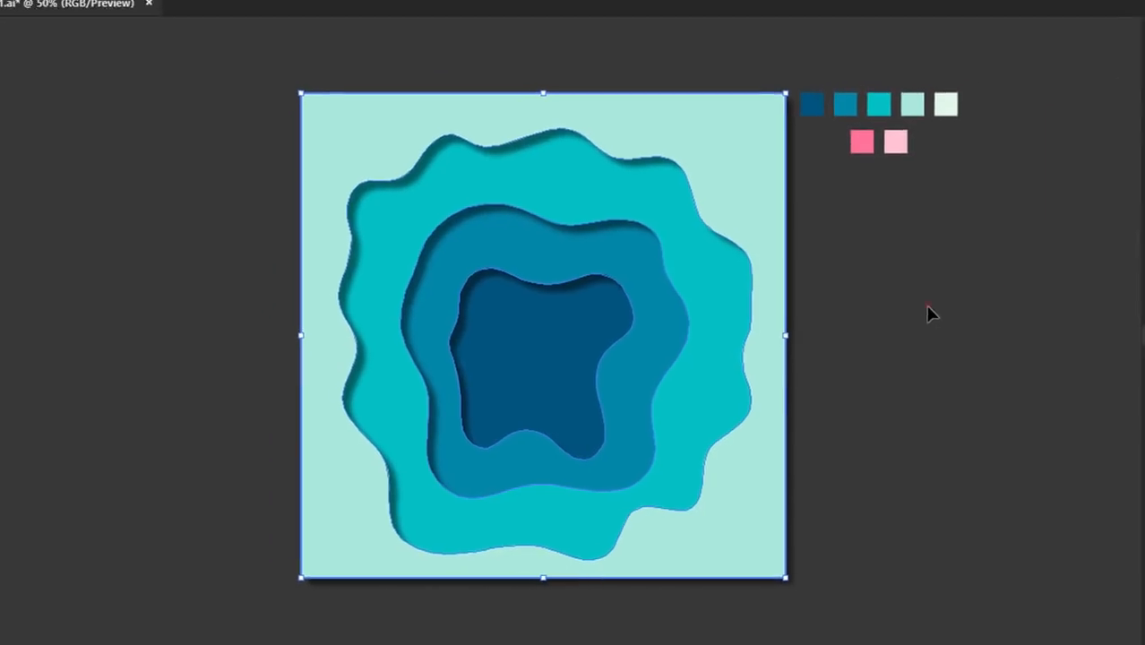
pyautogui.click(935, 305)
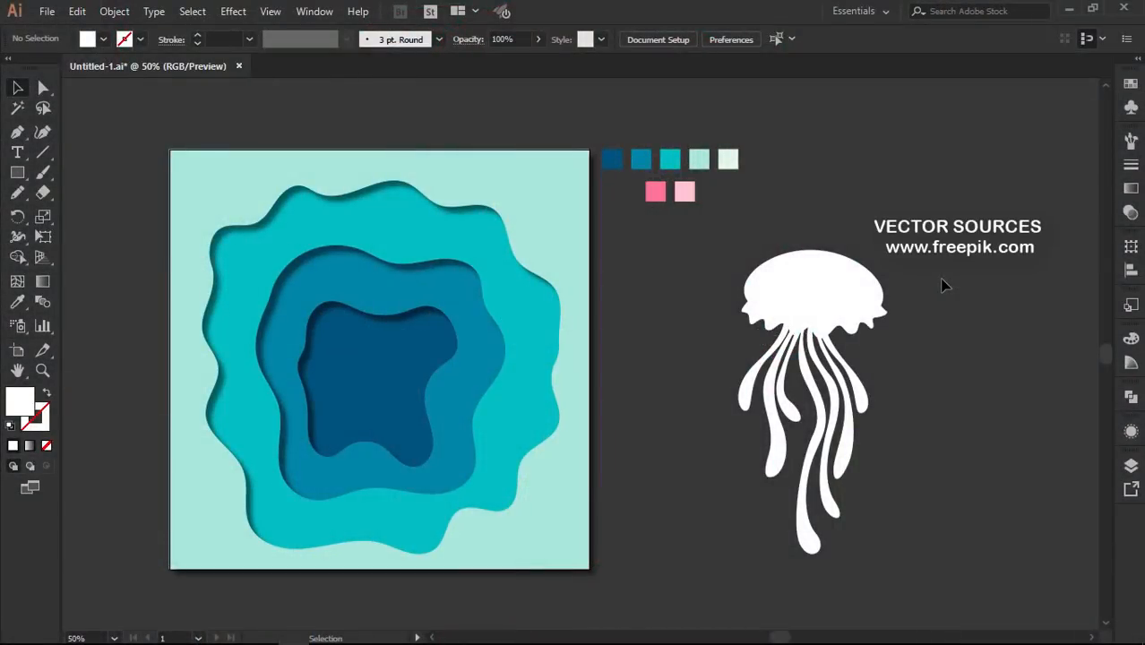
# Ungroup the white jellyfish artwork beside the artboard and deselect it
pyautogui.click(825, 302)
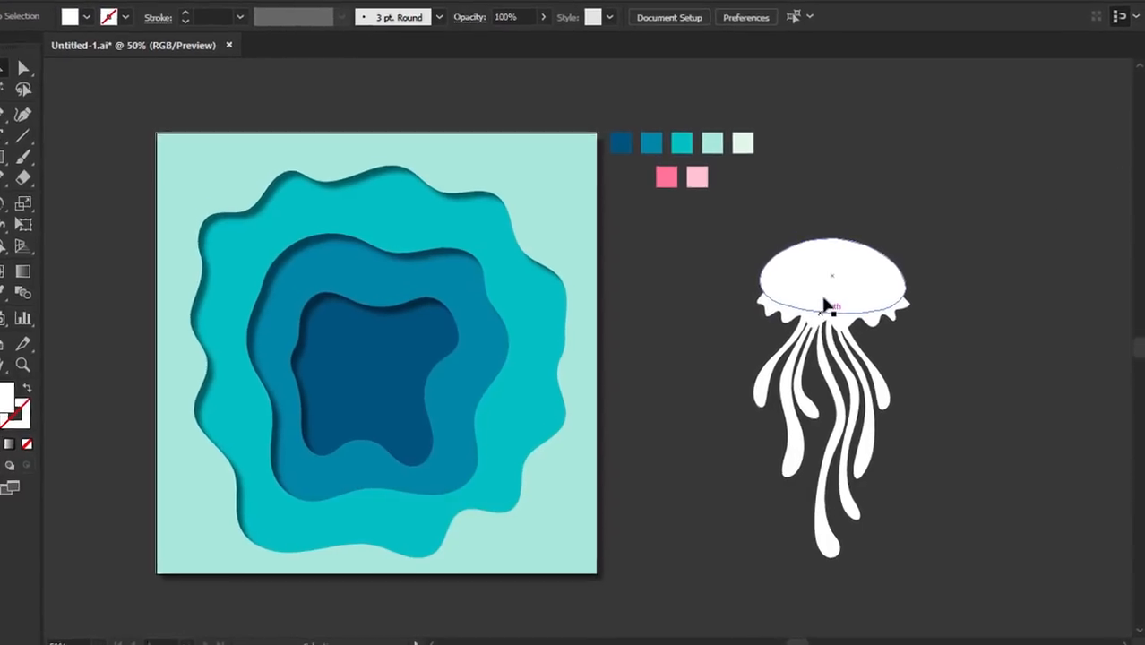
pyautogui.click(923, 260)
pyautogui.rightClick(924, 259)
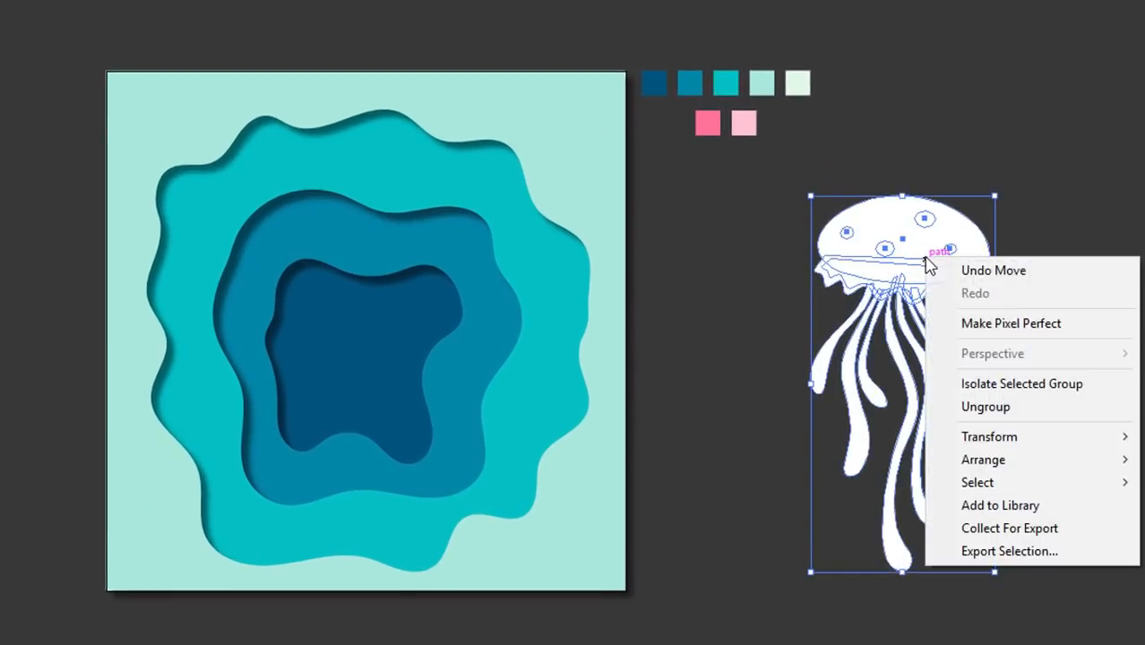
pyautogui.click(986, 407)
pyautogui.click(1086, 318)
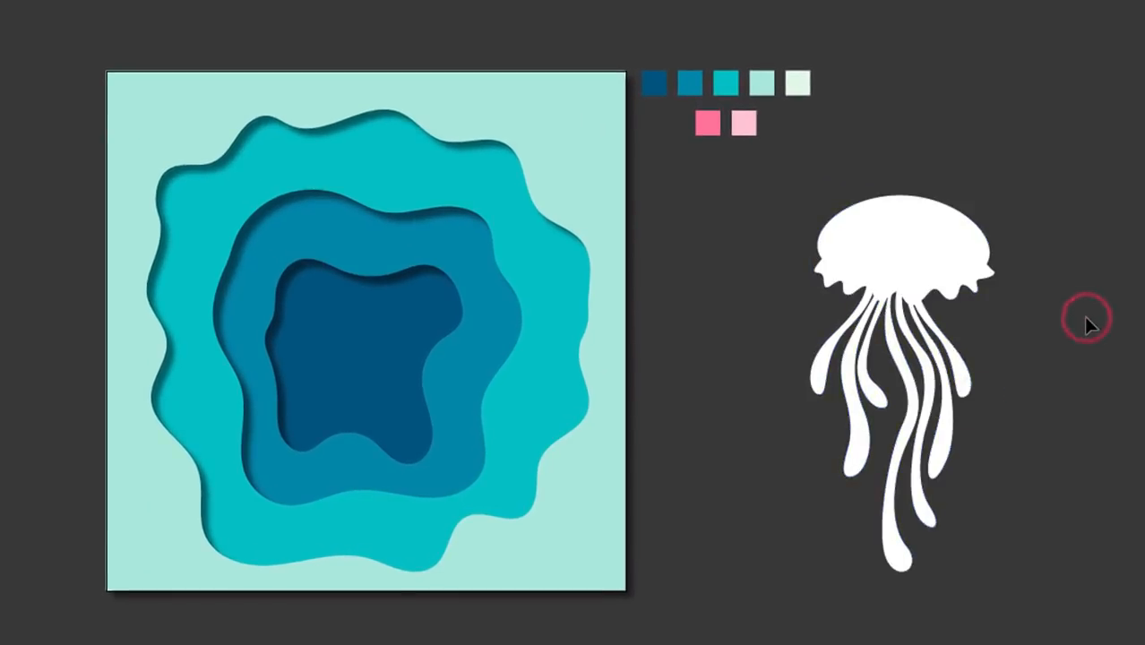
# Fill the jellyfish's oval cap and its tentacles with the dark pink palette swatch using the Eyedropper tool
pyautogui.click(867, 220)
pyautogui.press('i')
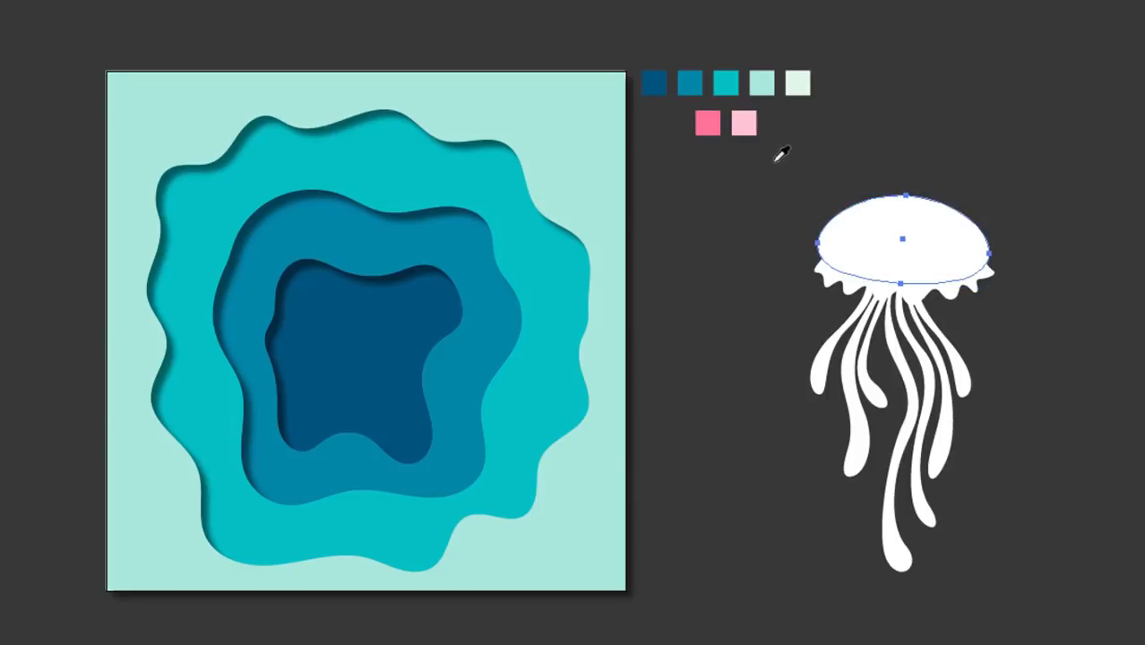
pyautogui.click(710, 126)
pyautogui.press('v')
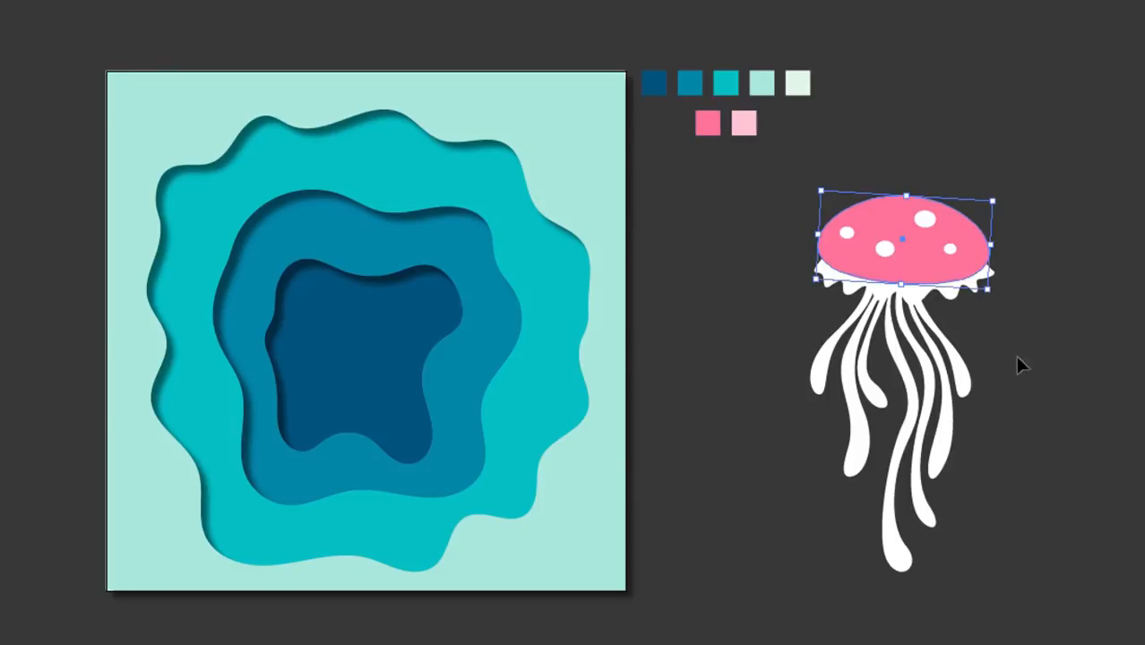
pyautogui.moveTo(789, 351); pyautogui.dragTo(1024, 412)
pyautogui.press('i')
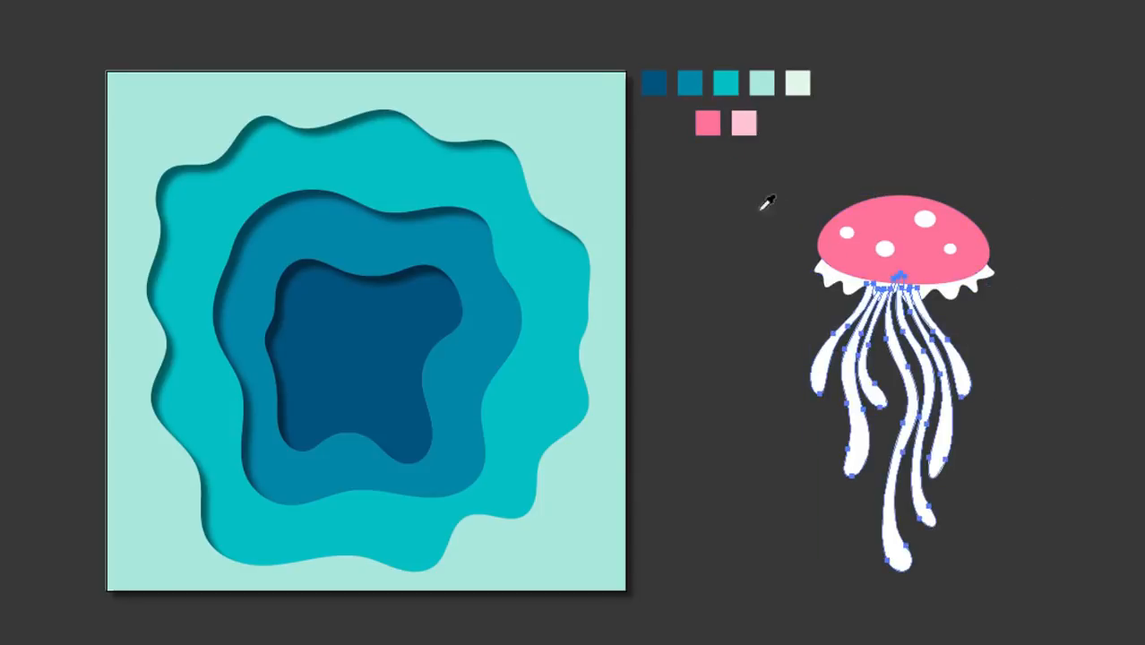
pyautogui.click(709, 126)
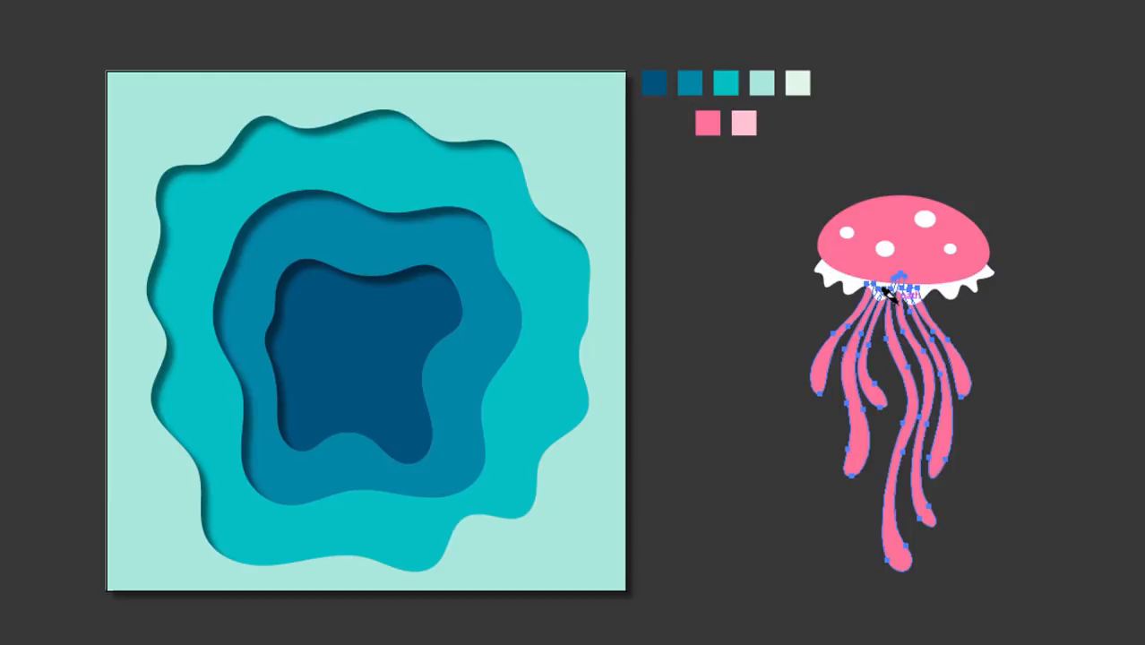
# Fill the jellyfish's outer wavy frill with the dark pink palette swatch using the Eyedropper tool
pyautogui.scroll(2, 897, 303)
pyautogui.moveTo(905, 187); pyautogui.dragTo(836, 335)
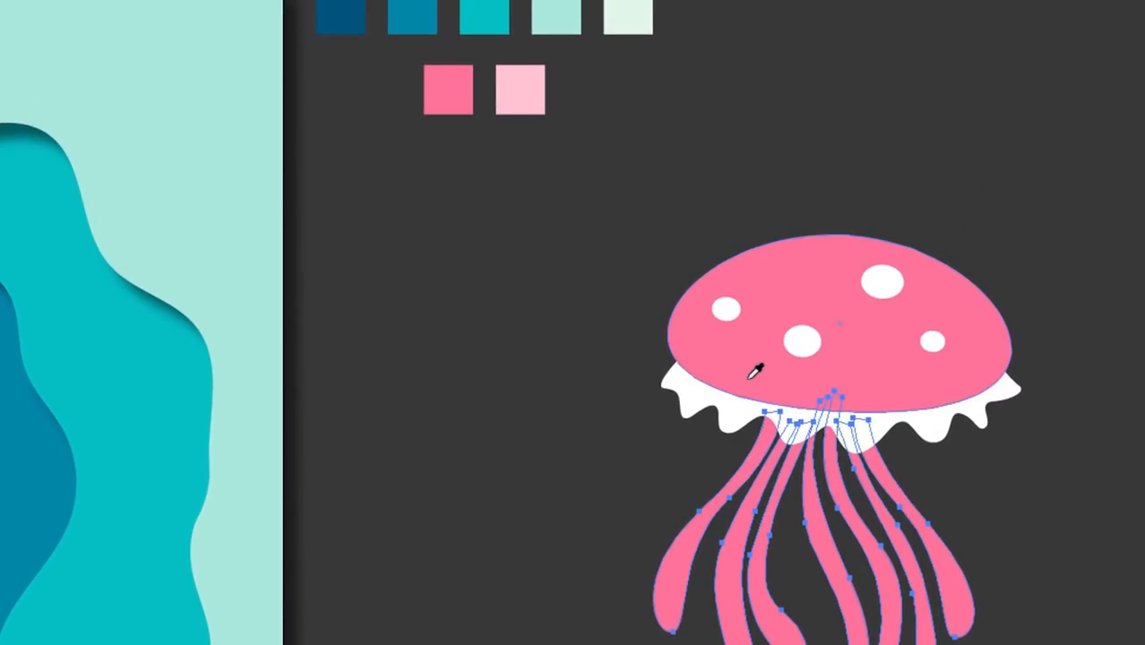
pyautogui.press('v')
pyautogui.click(690, 408)
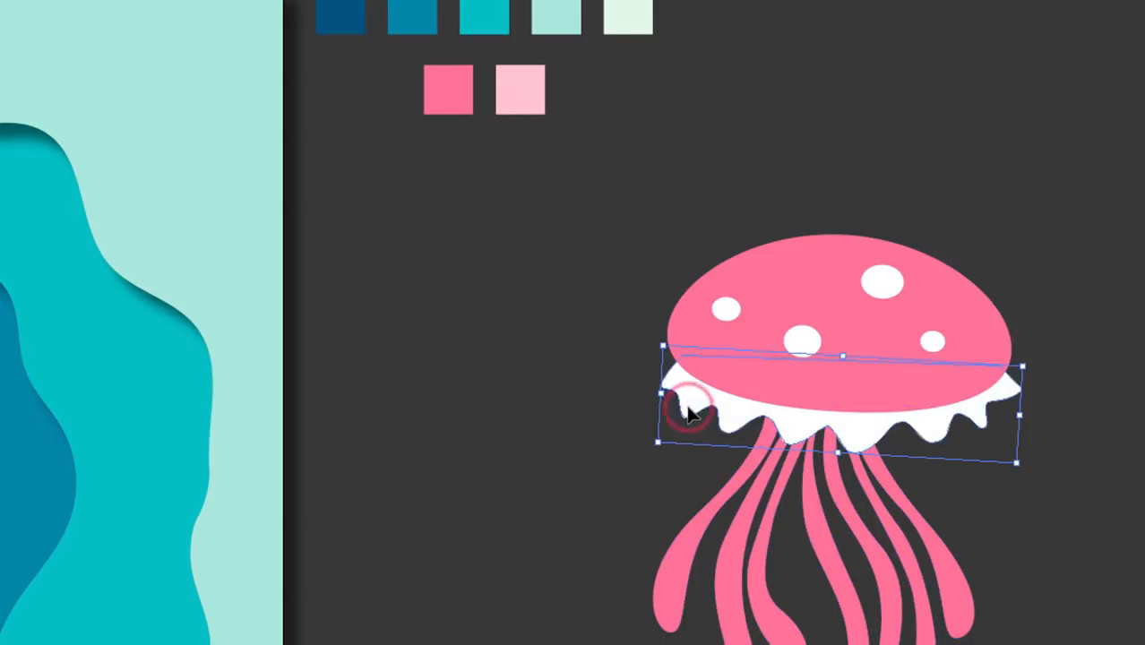
pyautogui.press('i')
pyautogui.click(459, 97)
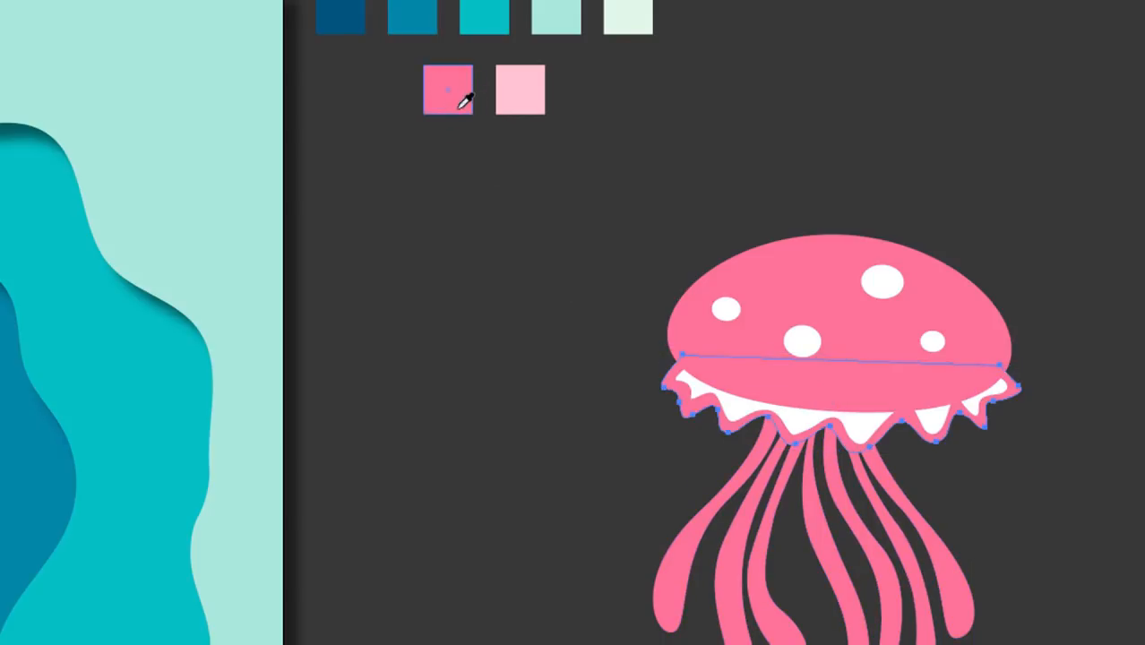
# Fill the jellyfish's inner wavy frill with the light pink palette swatch using the Eyedropper tool
pyautogui.press('v')
pyautogui.click(736, 403)
pyautogui.press('i')
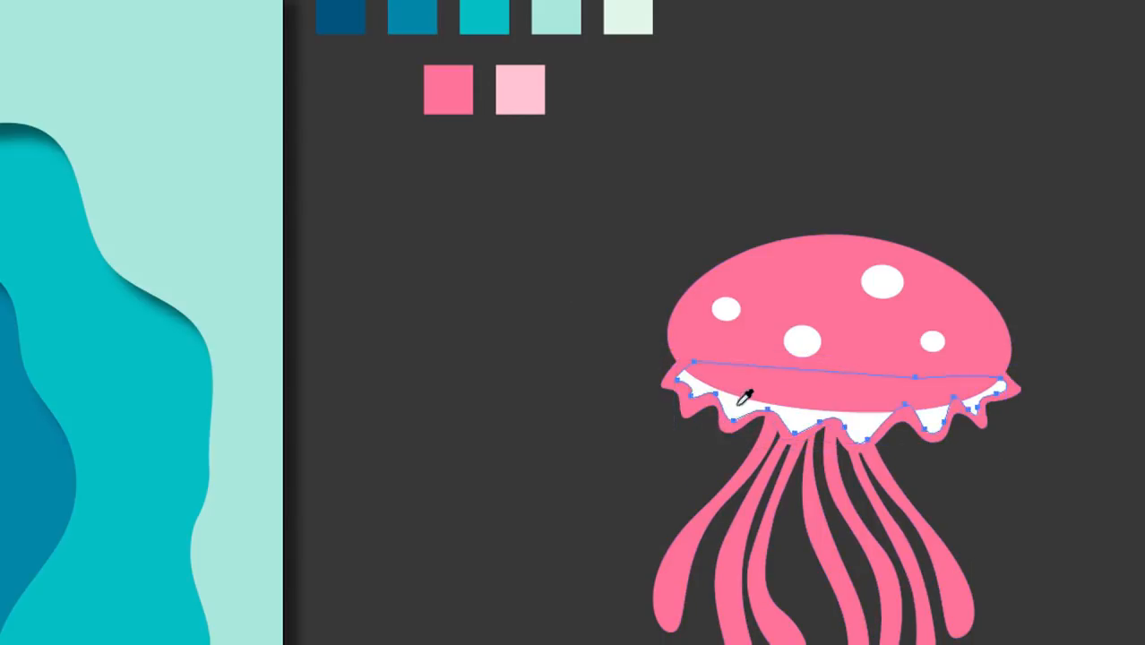
pyautogui.click(525, 95)
pyautogui.press('v')
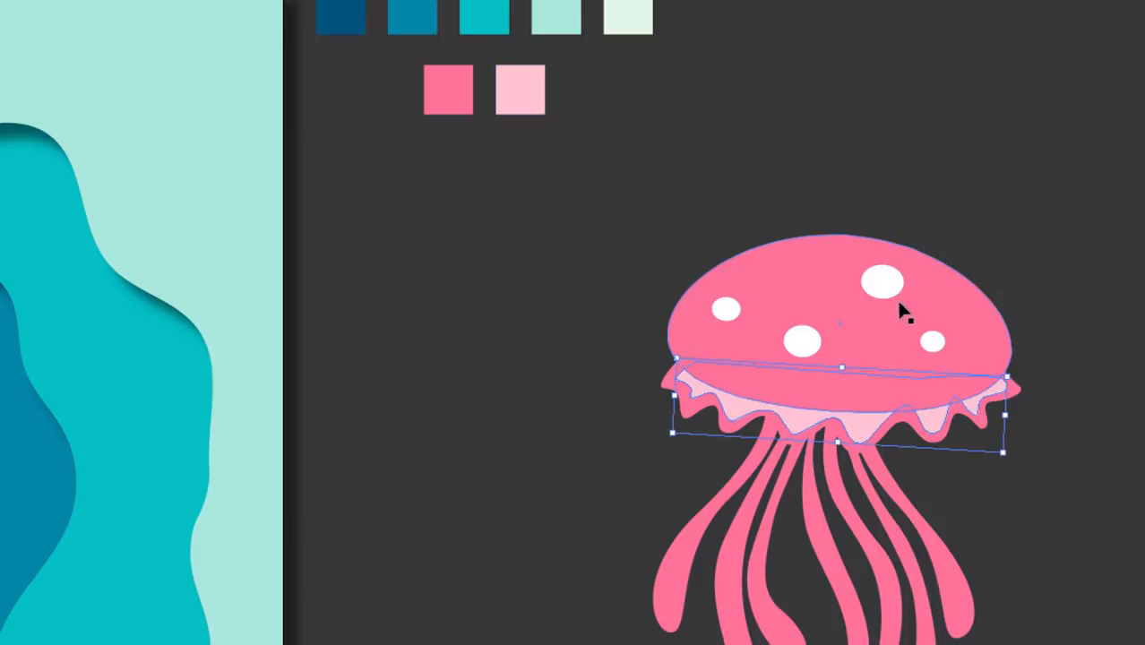
# Fill the four white spots on the jellyfish's cap with the light pink palette swatch and deselect them
pyautogui.click(885, 281)
pyautogui.keyDown('shift'); pyautogui.click(802, 341); pyautogui.keyUp('shift')
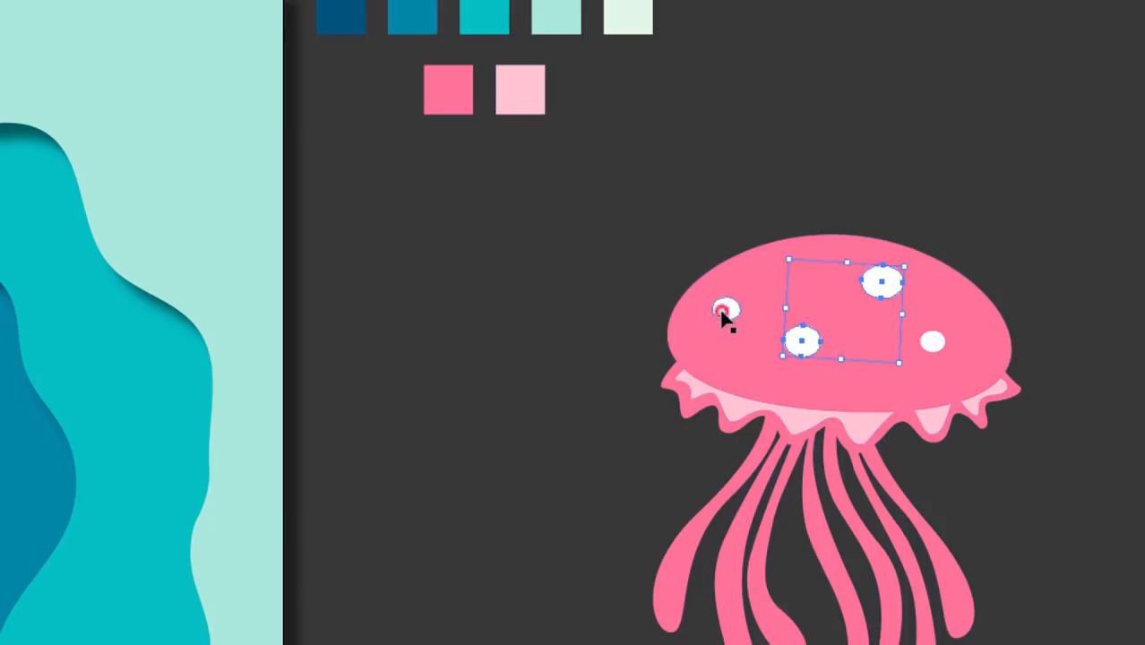
pyautogui.keyDown('shift'); pyautogui.click(725, 309); pyautogui.keyUp('shift')
pyautogui.keyDown('shift'); pyautogui.click(934, 345); pyautogui.keyUp('shift')
pyautogui.press('i')
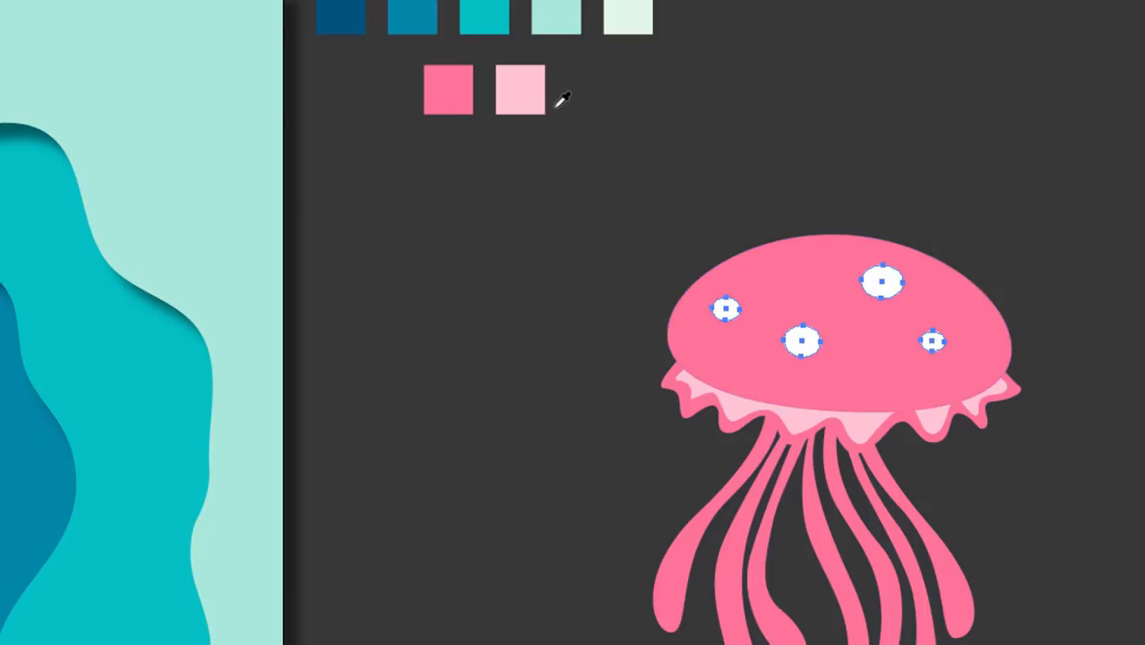
pyautogui.click(522, 92)
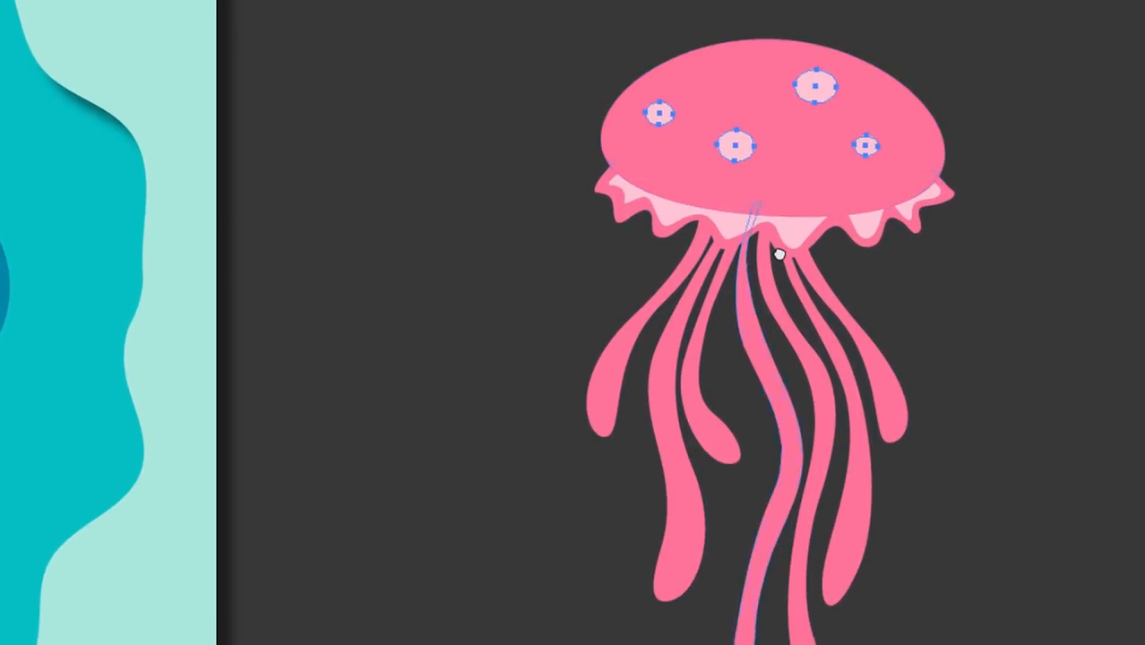
pyautogui.click(984, 292)
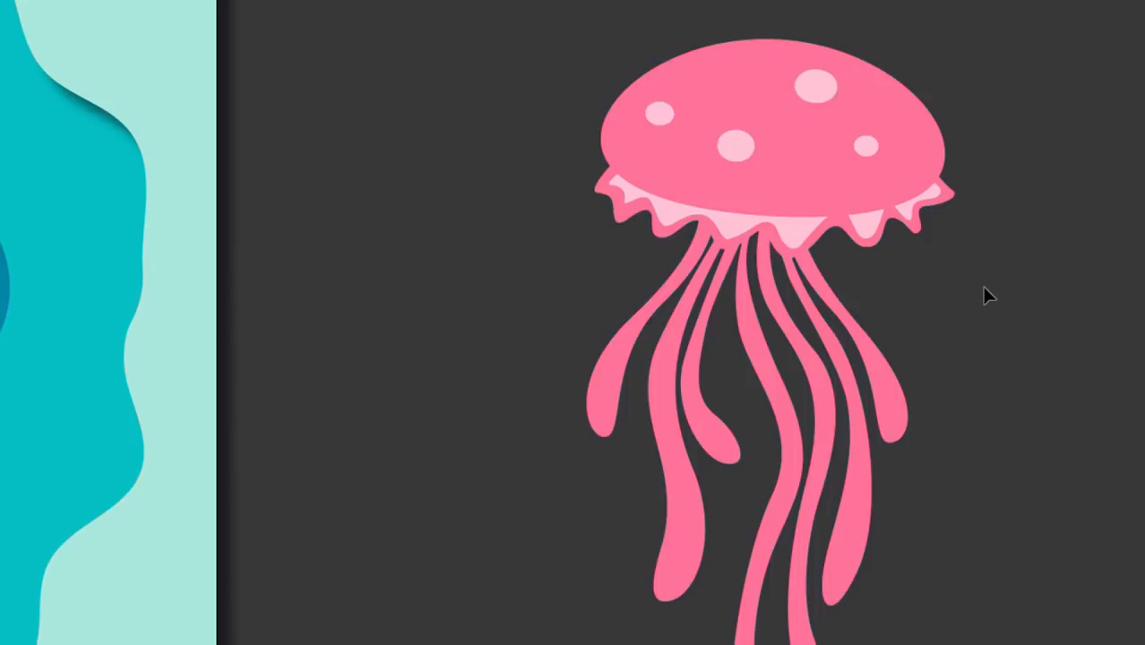
# Open the Drop Shadow effect for the jellyfish's cap with Preview on and set the X and Y offsets to 10 pt
pyautogui.click(807, 178)
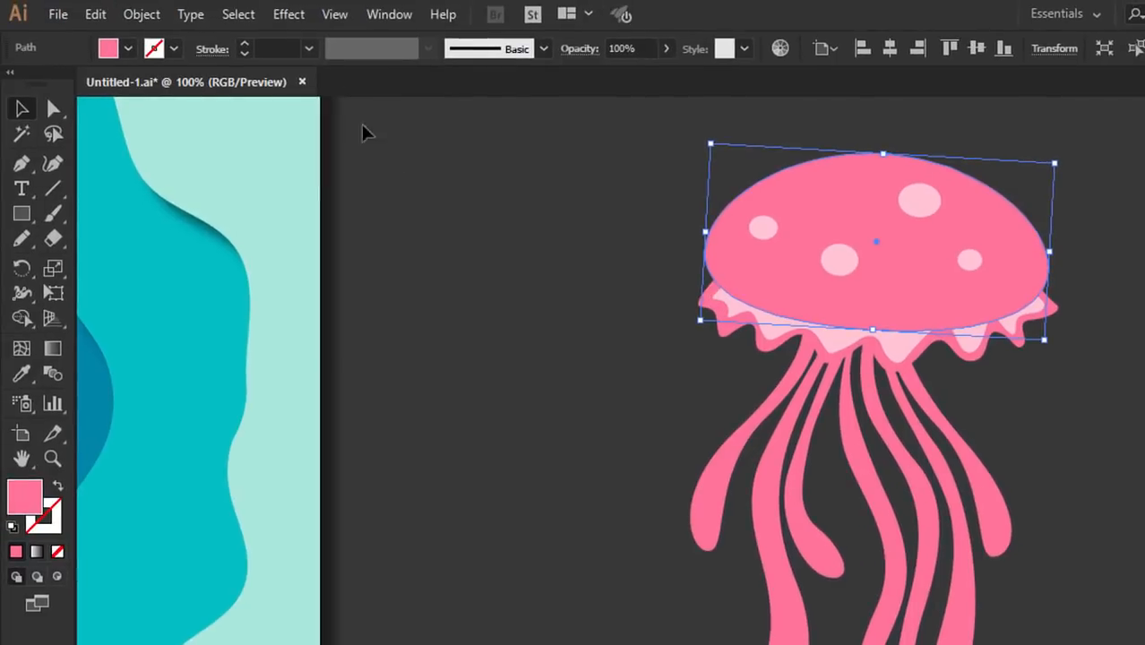
pyautogui.click(295, 15)
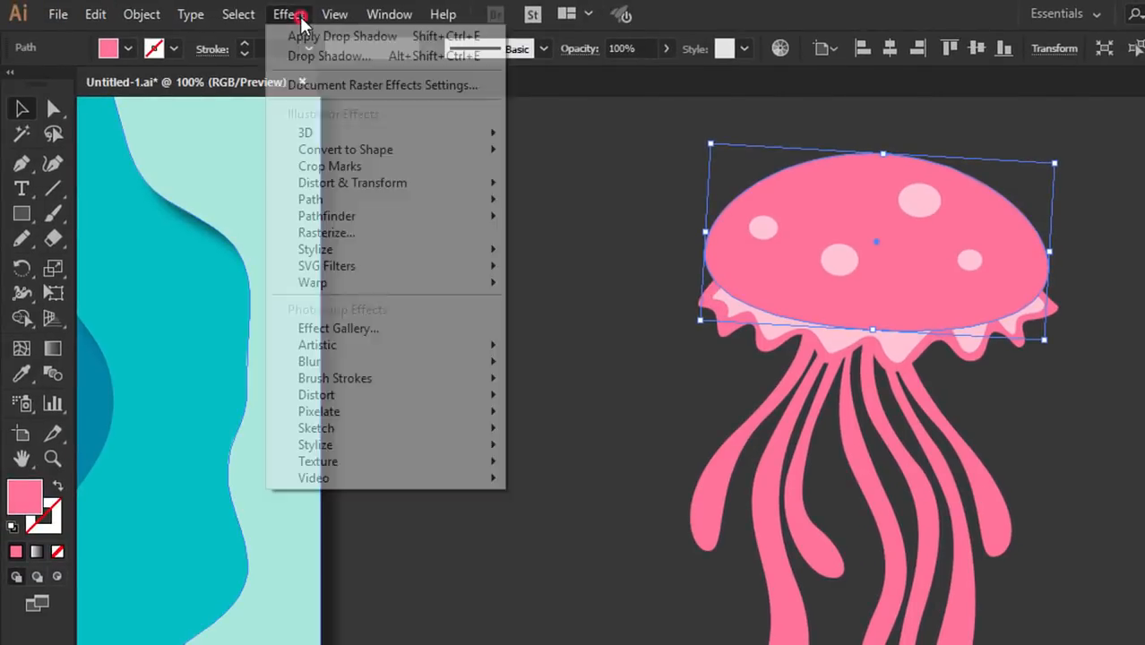
pyautogui.click(296, 56)
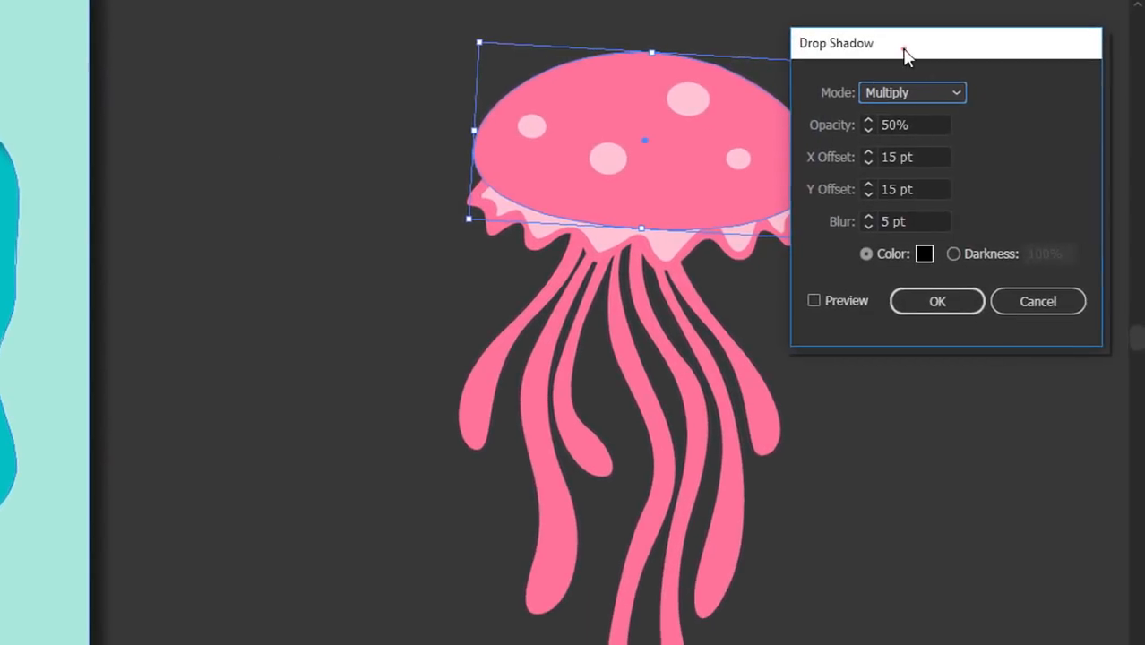
pyautogui.moveTo(904, 49); pyautogui.dragTo(965, 48)
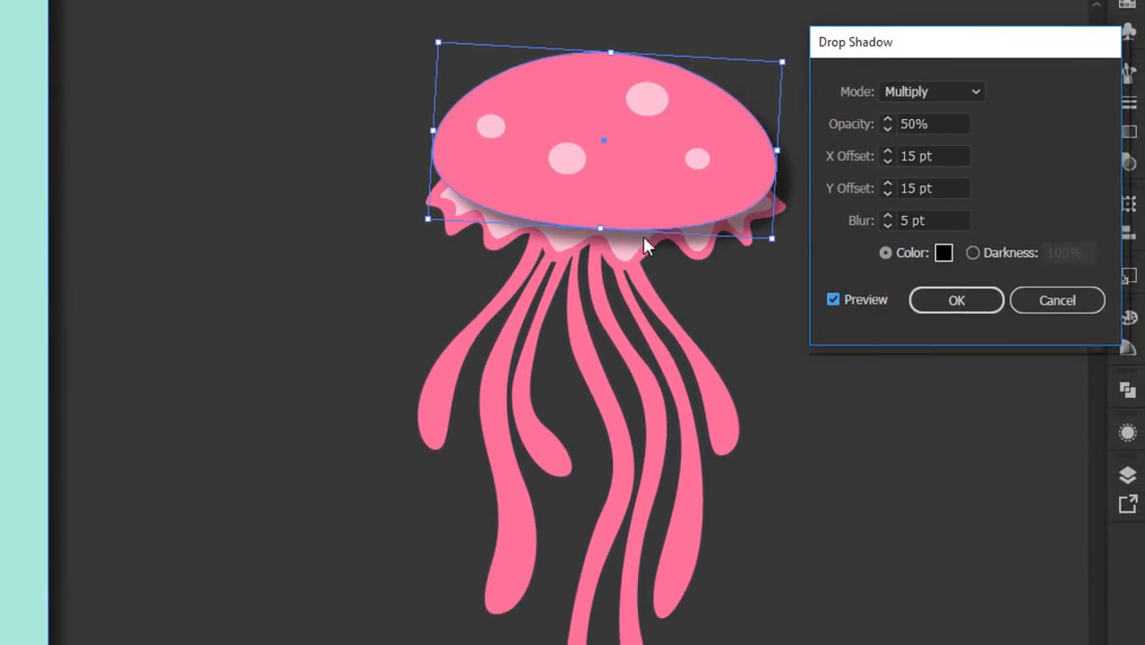
pyautogui.click(958, 154)
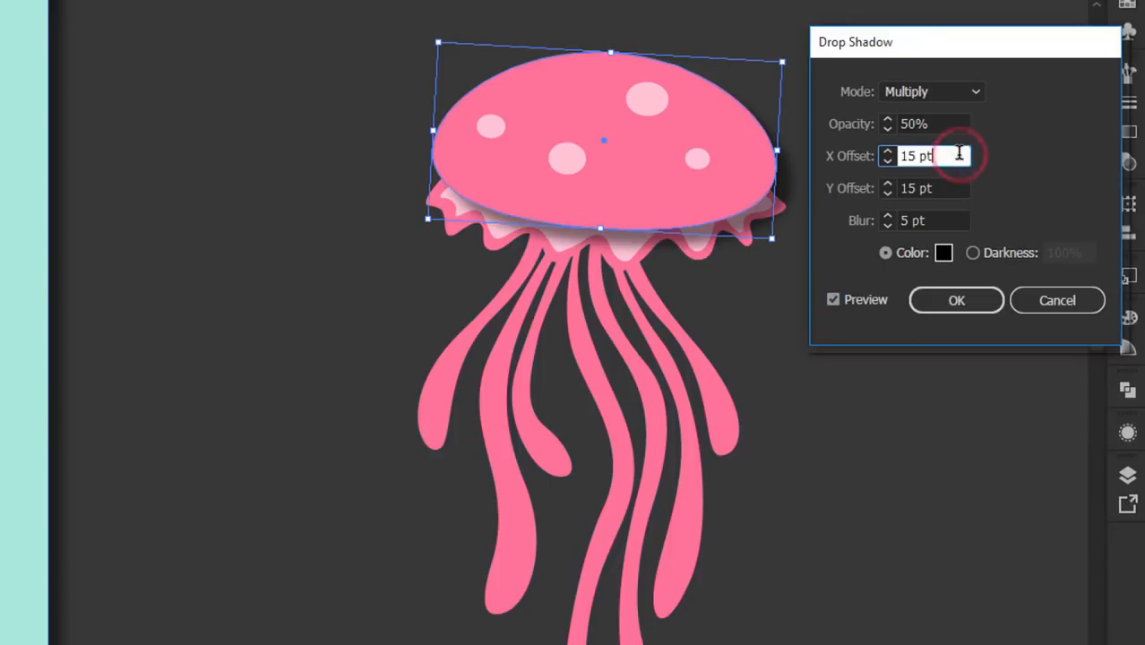
pyautogui.press('Down')
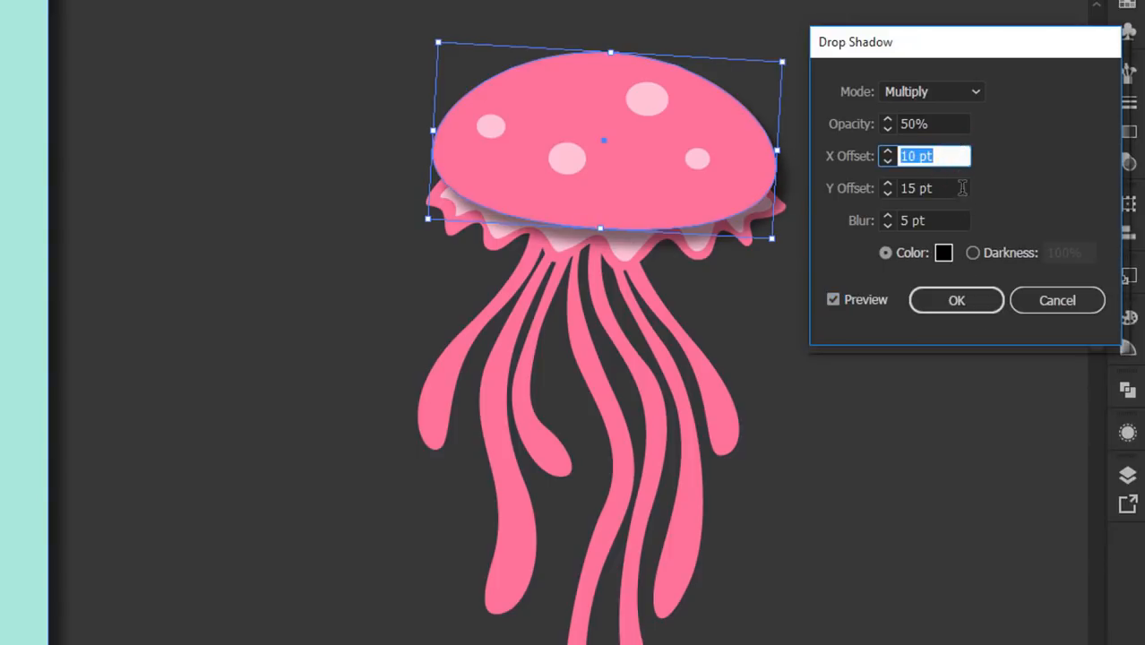
pyautogui.click(964, 188)
pyautogui.press('Down')
pyautogui.press('Down')
pyautogui.press('Down')
pyautogui.press('Down')
pyautogui.press('Down')
# Set the cap shadow's X offset to 8 pt, apply the effect and deselect the cap
pyautogui.click(946, 155)
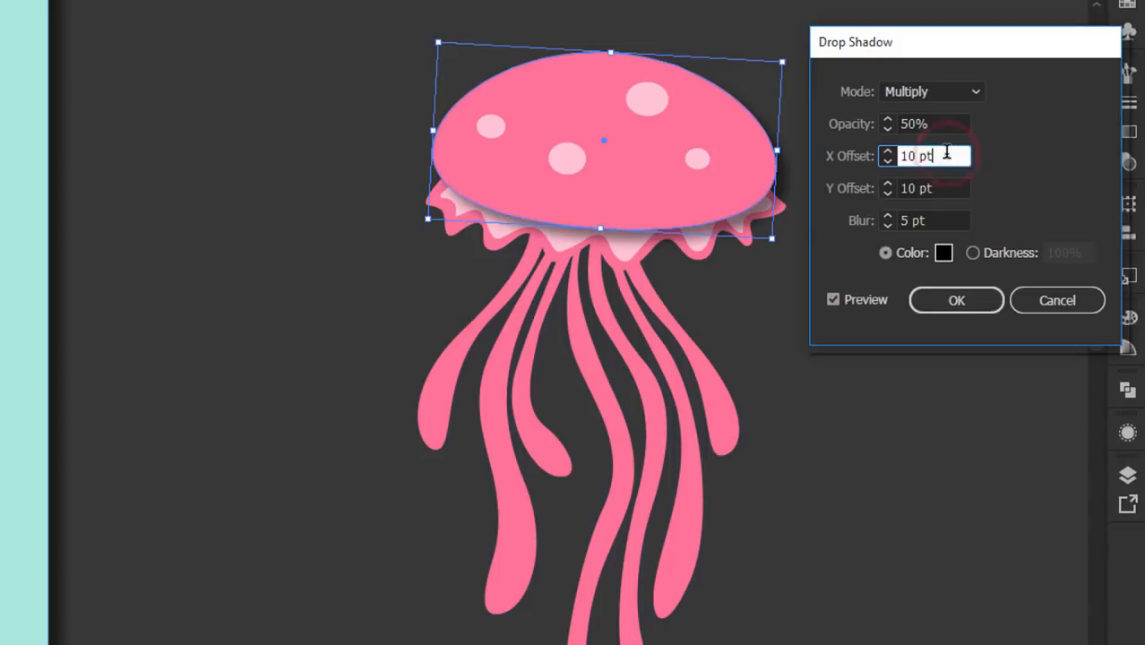
pyautogui.press('Down')
pyautogui.press('Down')
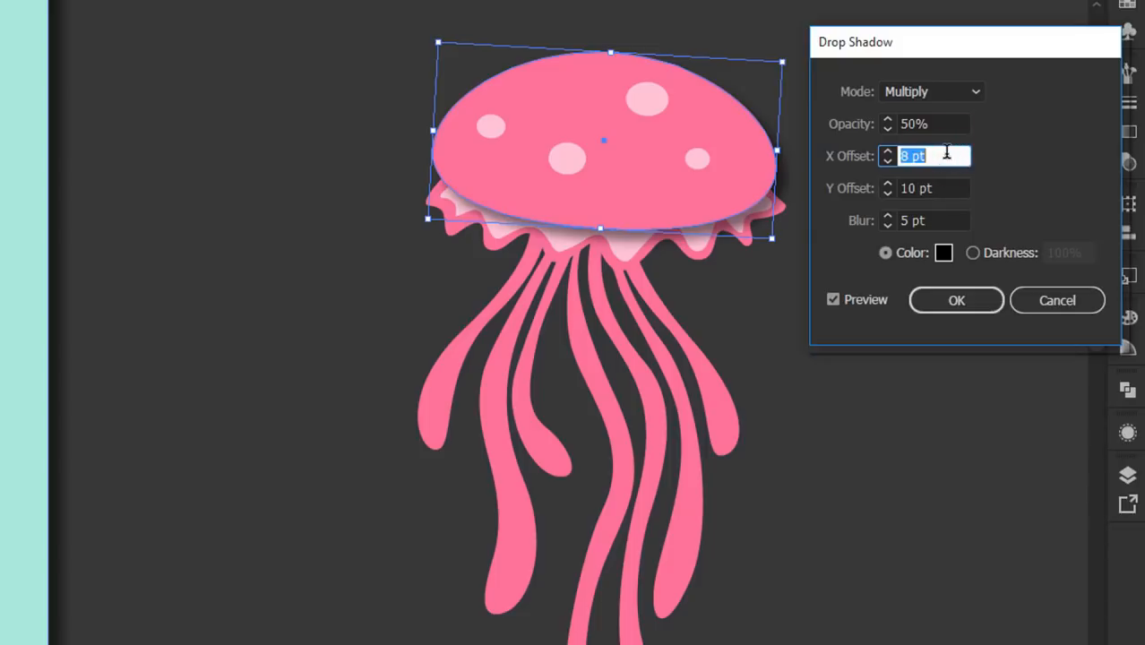
pyautogui.click(957, 301)
pyautogui.click(891, 308)
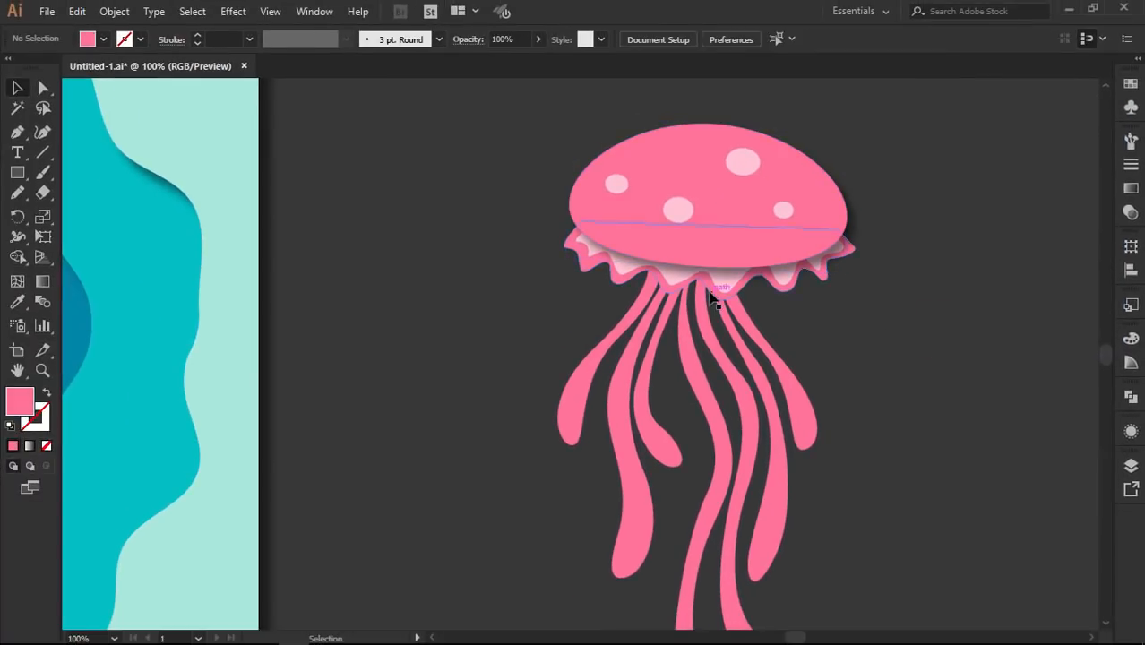
# Apply the last used Drop Shadow to the light pink inner frill and deselect it
pyautogui.click(726, 294)
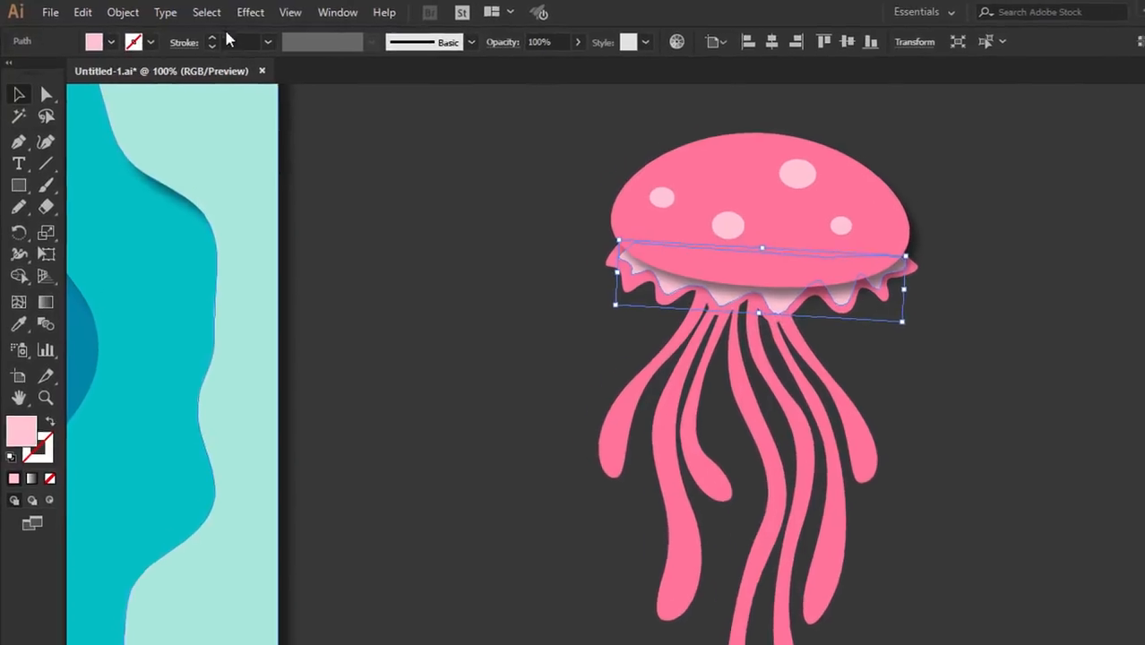
pyautogui.click(223, 11)
pyautogui.click(309, 35)
pyautogui.click(479, 334)
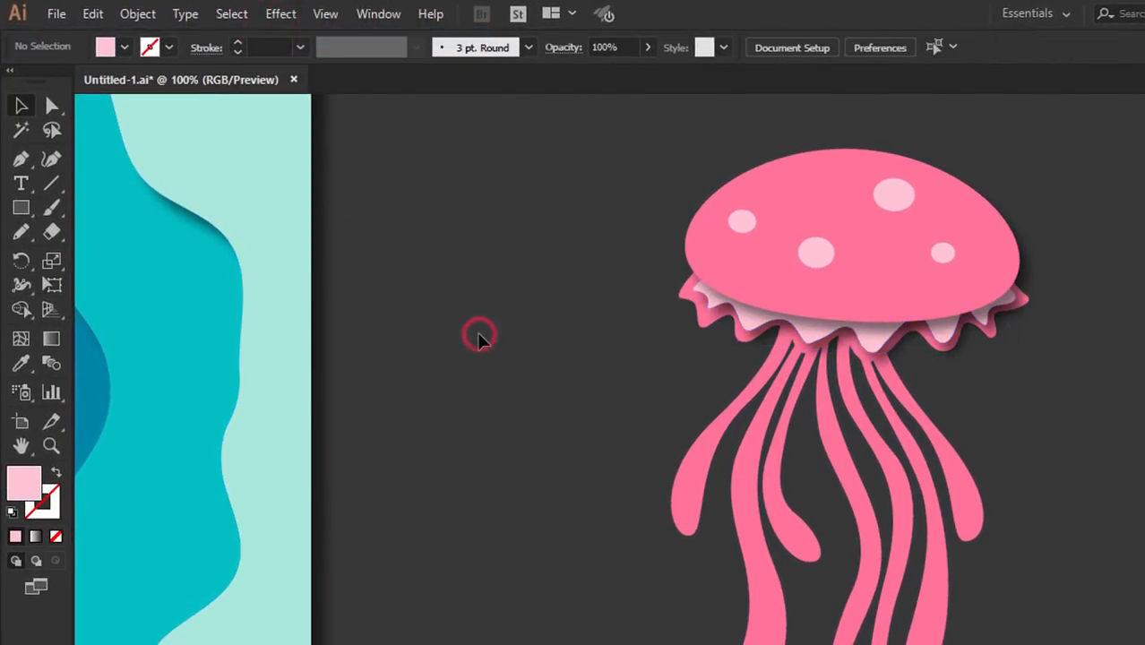
# Apply the last used Drop Shadow to the dark pink outer frill and deselect it
pyautogui.click(713, 336)
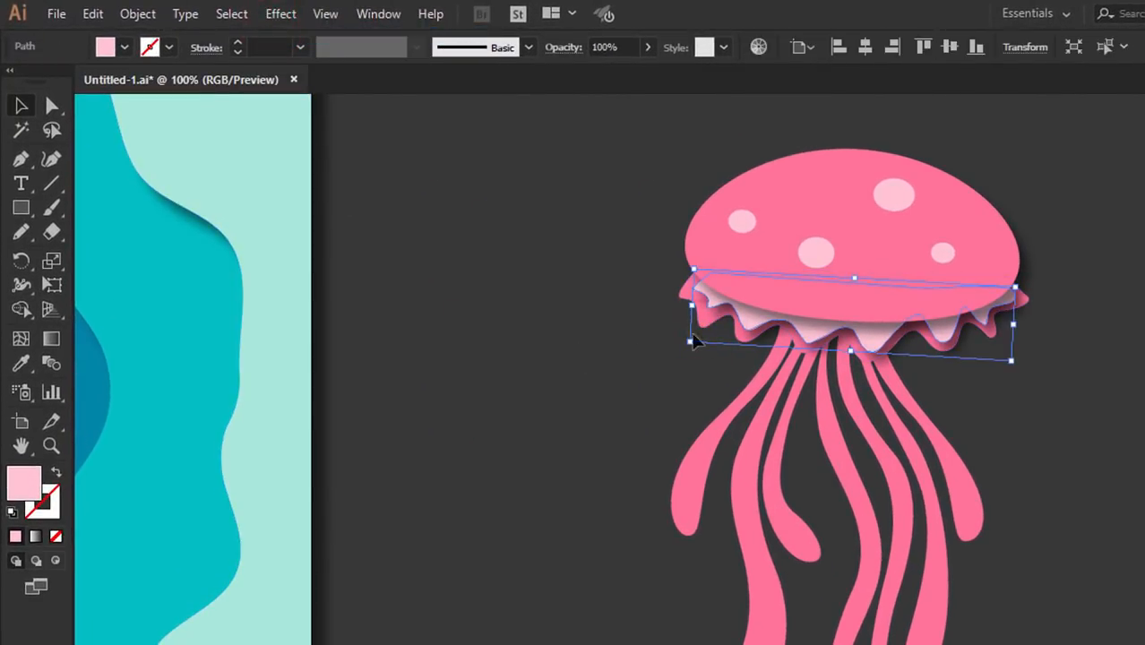
pyautogui.click(654, 328)
pyautogui.click(681, 300)
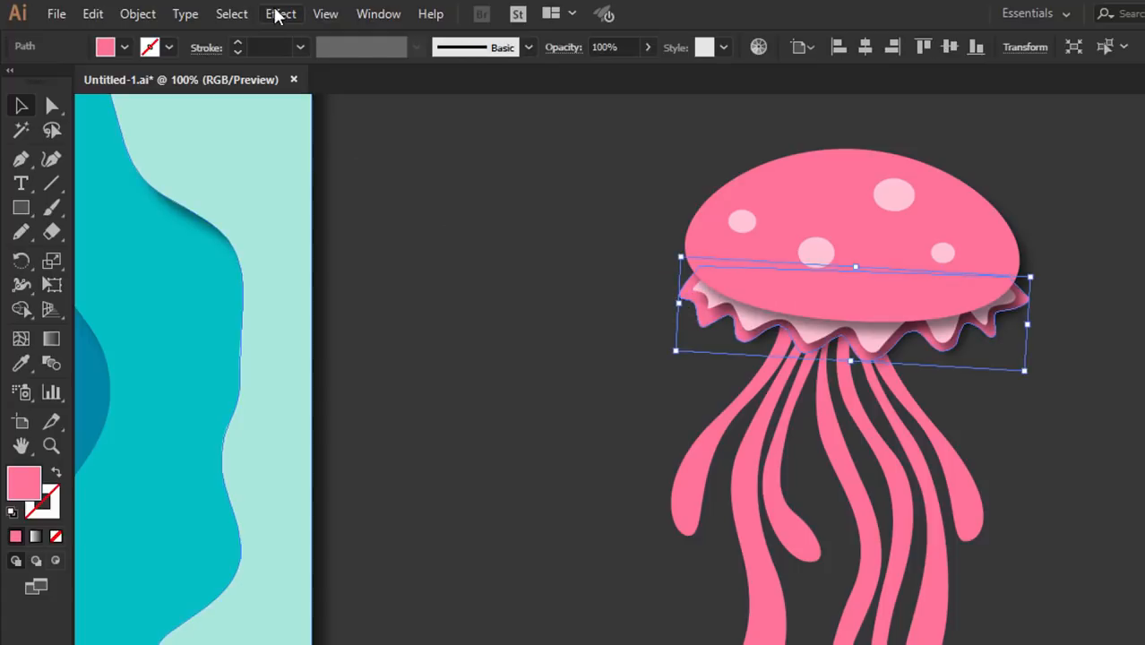
pyautogui.click(281, 14)
pyautogui.click(284, 40)
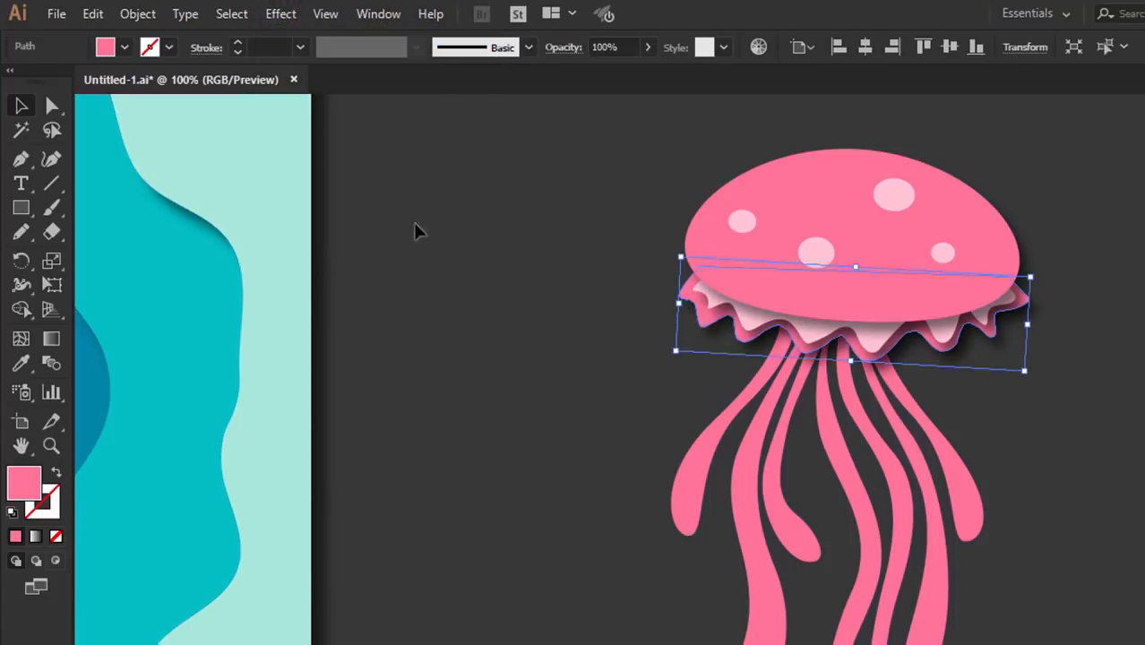
pyautogui.click(499, 307)
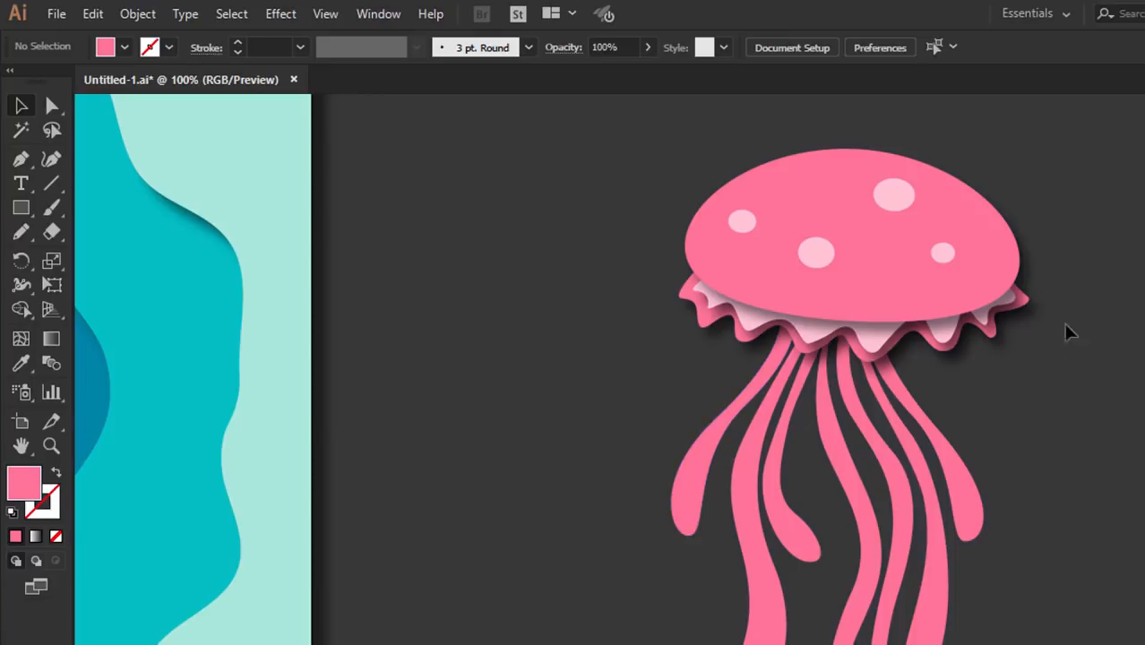
# Group the four light pink spots on the jellyfish's cap
pyautogui.click(896, 201)
pyautogui.keyDown('shift'); pyautogui.click(812, 259); pyautogui.keyUp('shift')
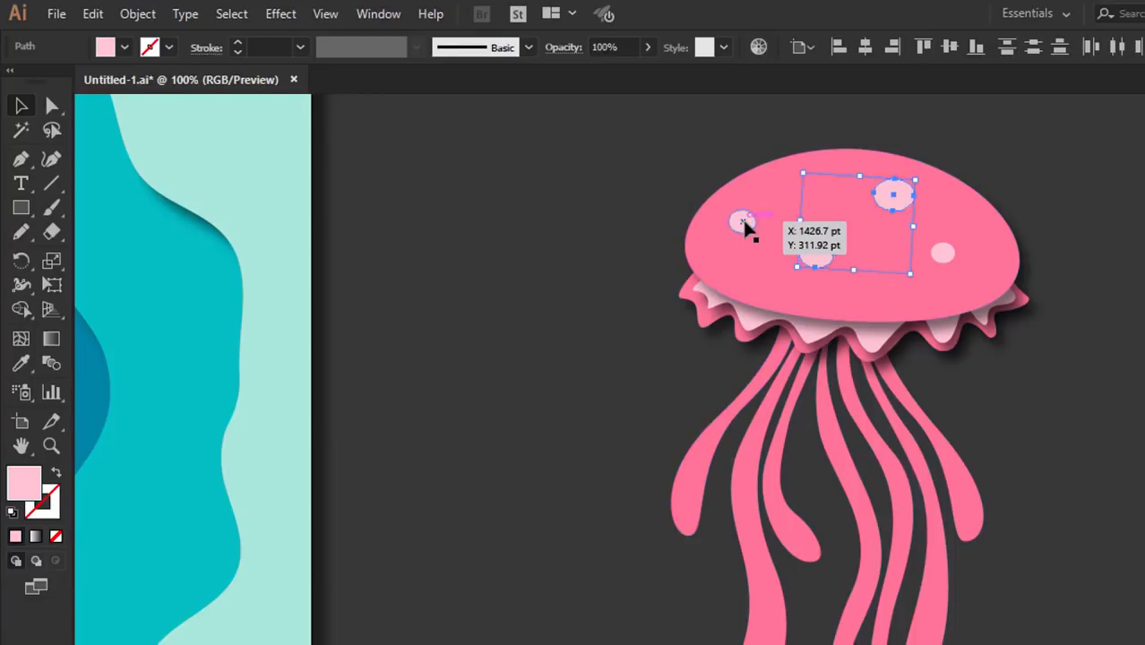
pyautogui.keyDown('shift'); pyautogui.click(744, 223); pyautogui.keyUp('shift')
pyautogui.keyDown('shift'); pyautogui.click(941, 251); pyautogui.keyUp('shift')
pyautogui.rightClick(939, 248)
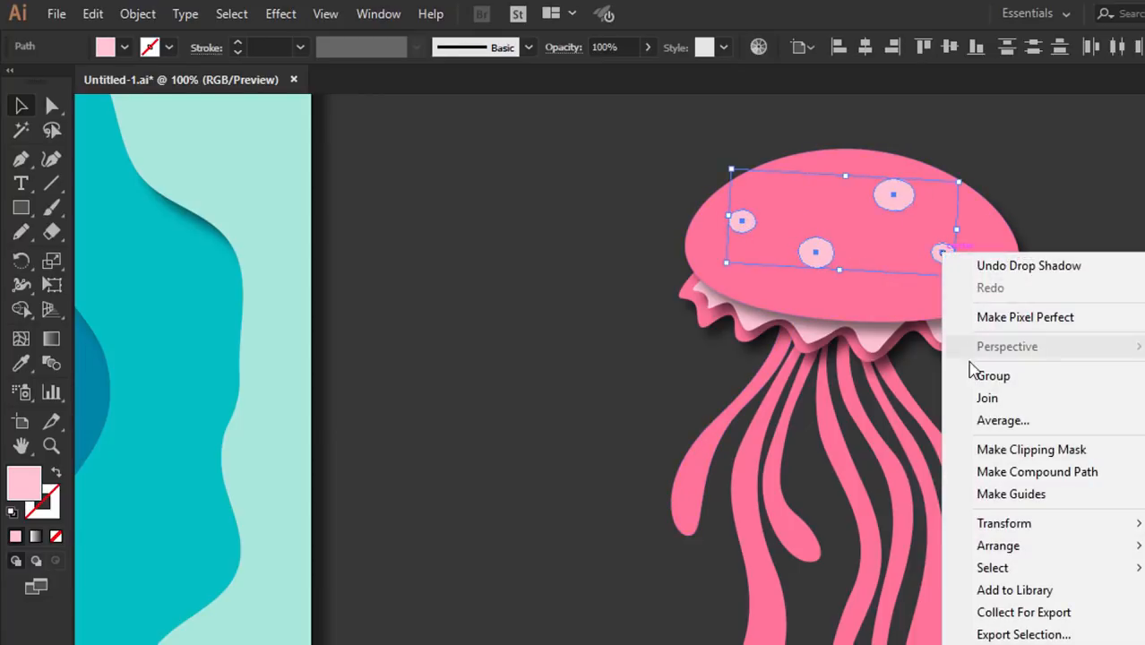
pyautogui.click(978, 377)
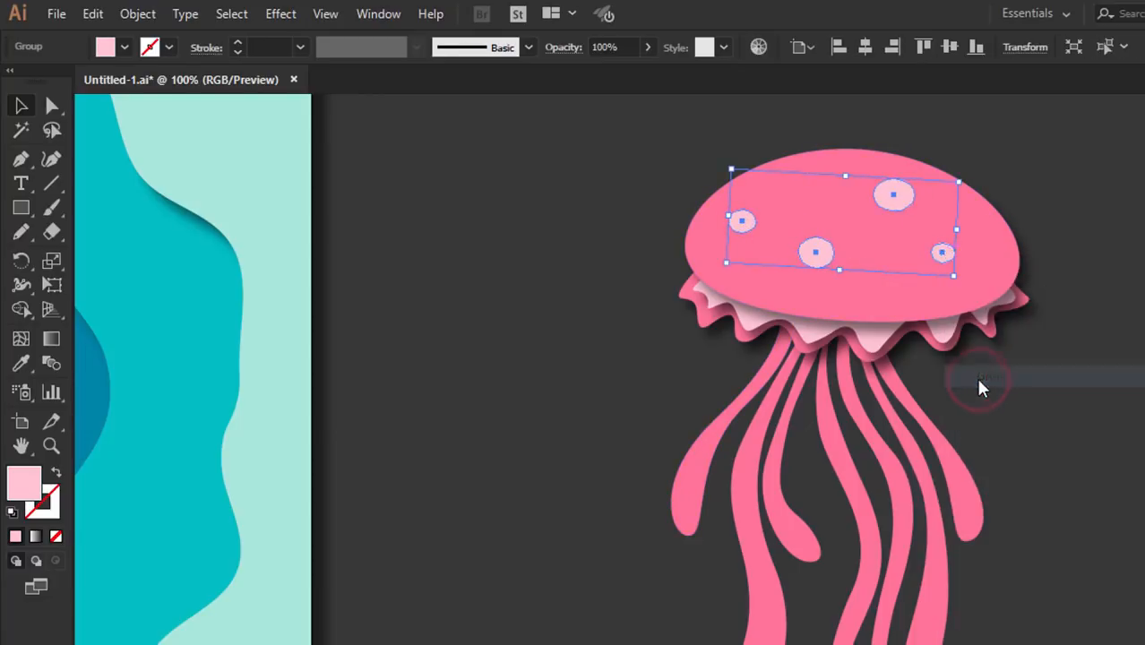
# Open the Drop Shadow effect for the grouped spots with Preview on and set the Y offset to -1 pt
pyautogui.click(280, 14)
pyautogui.click(295, 51)
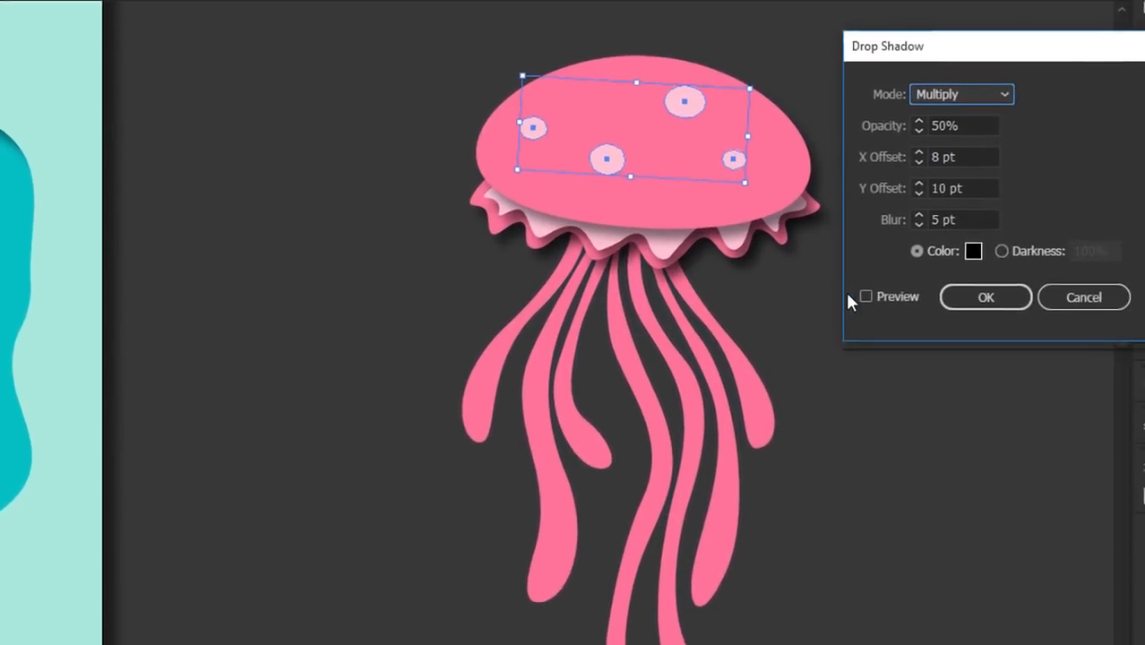
pyautogui.click(862, 296)
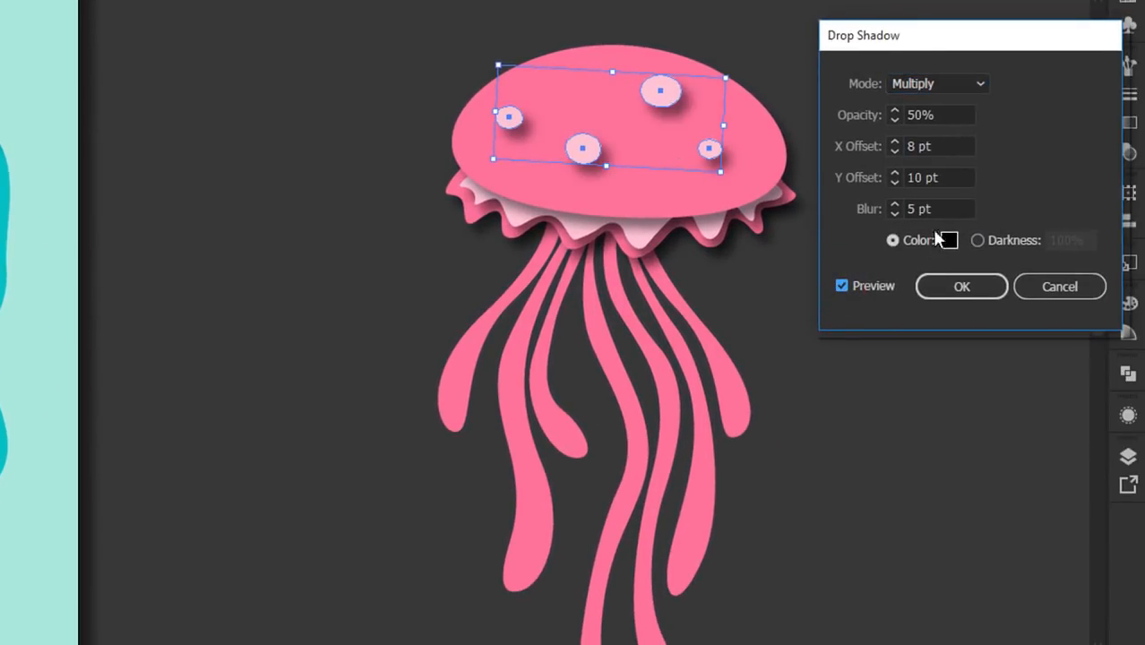
pyautogui.click(957, 177)
pyautogui.hotkey('shift', 'Down')
pyautogui.hotkey('shift', 'Down')
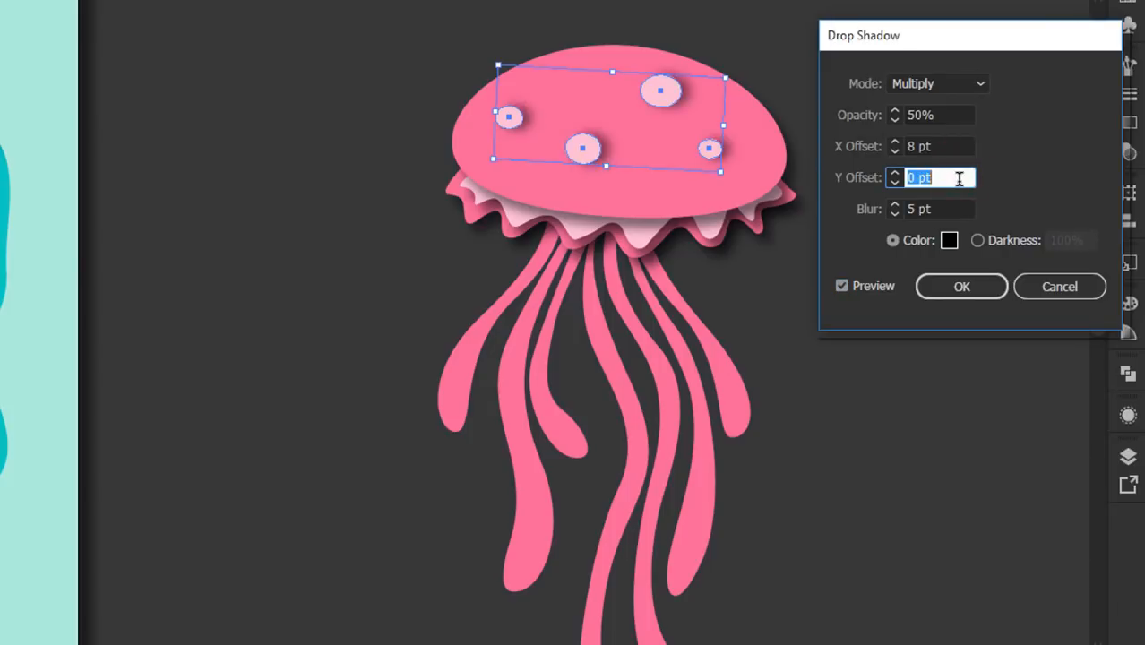
pyautogui.press('Up')
pyautogui.press('Up')
pyautogui.press('Up')
pyautogui.press('Up')
pyautogui.press('Up')
pyautogui.press('Up')
pyautogui.press('Up')
pyautogui.press('Up')
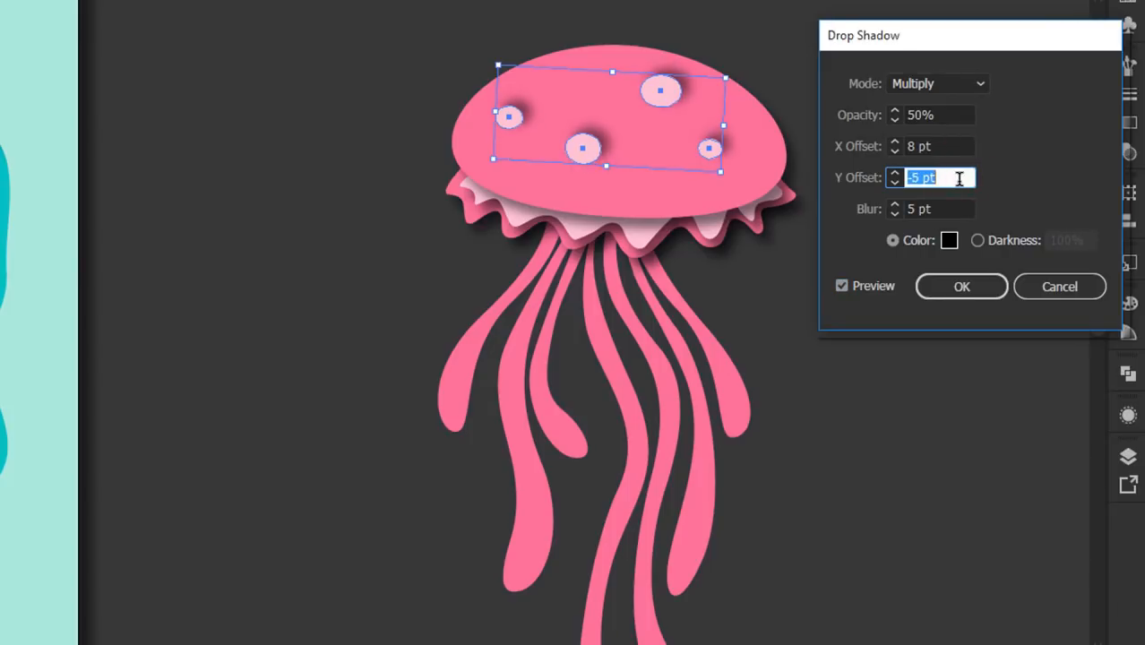
# Set the spots' shadow to a 5 pt X offset and 2 pt blur, apply it and deselect the spots
pyautogui.click(956, 145)
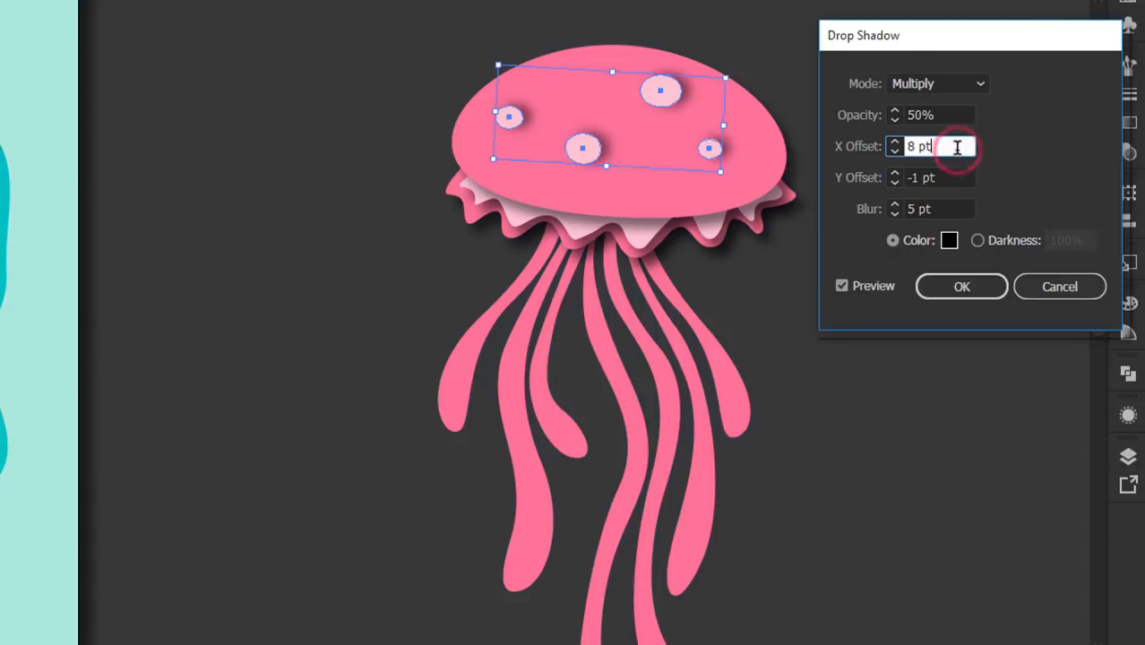
pyautogui.press('Down')
pyautogui.press('Down')
pyautogui.click(949, 206)
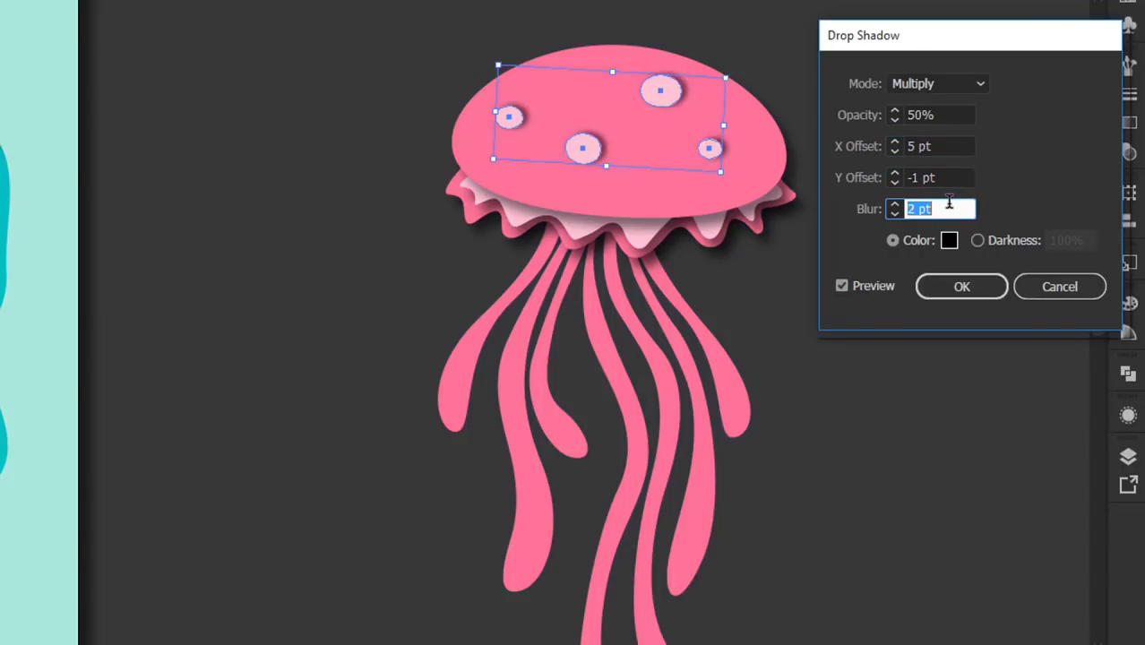
pyautogui.click(989, 287)
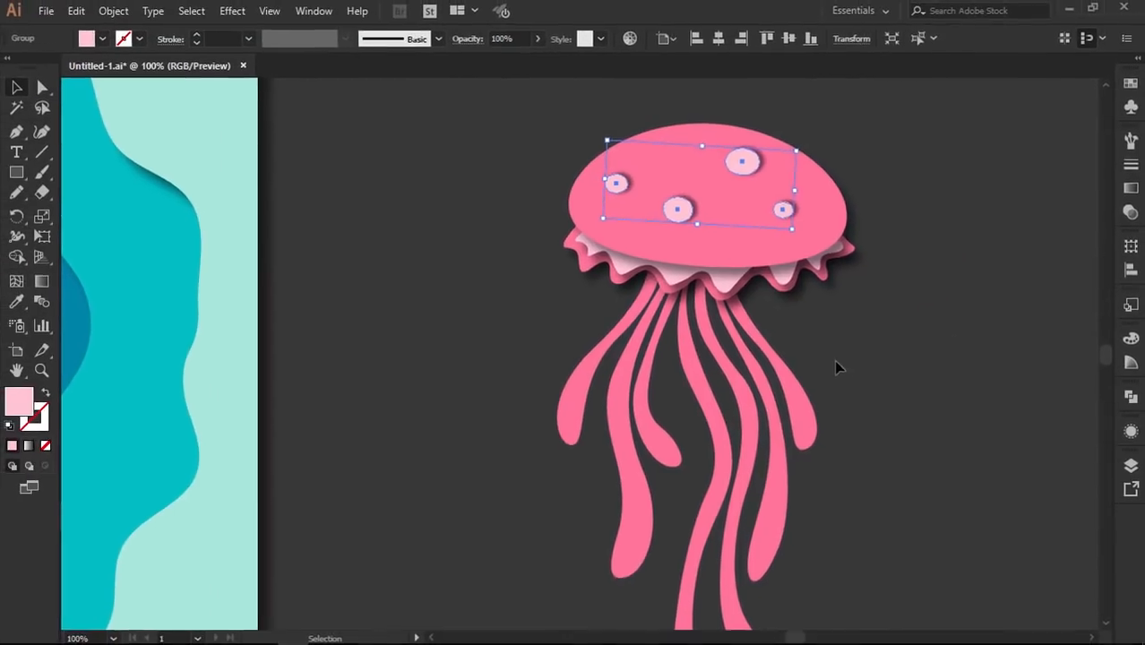
pyautogui.click(851, 360)
# Give all the jellyfish's tentacles a Drop Shadow with 15 pt X and Y offsets and 5 pt blur, and deselect them
pyautogui.moveTo(868, 354); pyautogui.dragTo(565, 451)
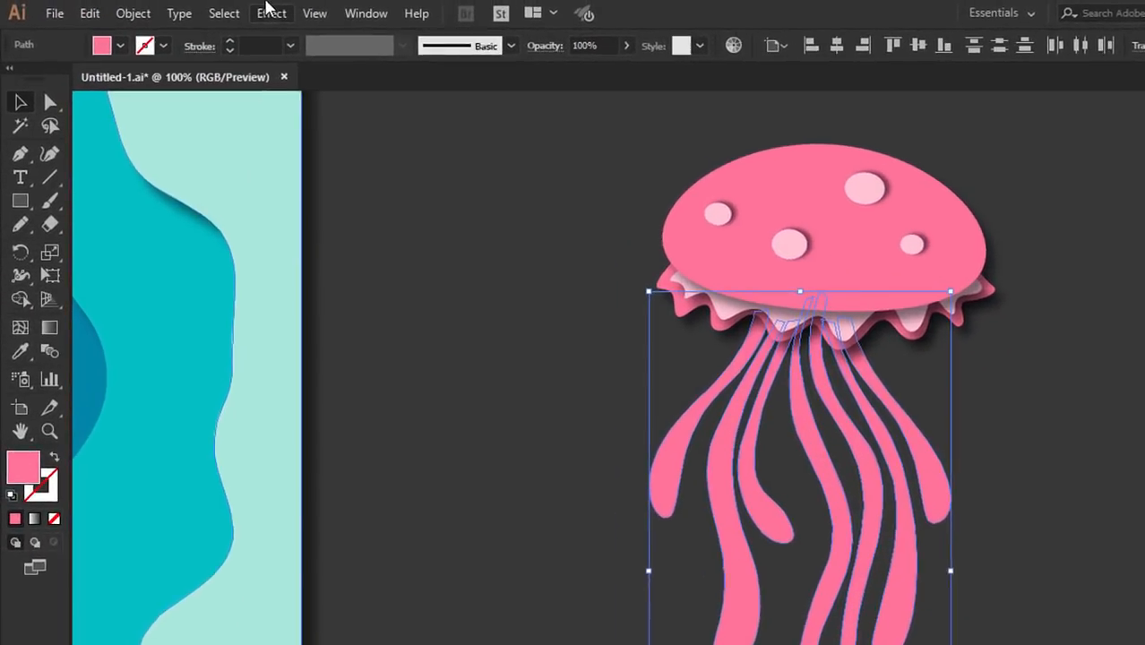
pyautogui.click(233, 11)
pyautogui.click(283, 52)
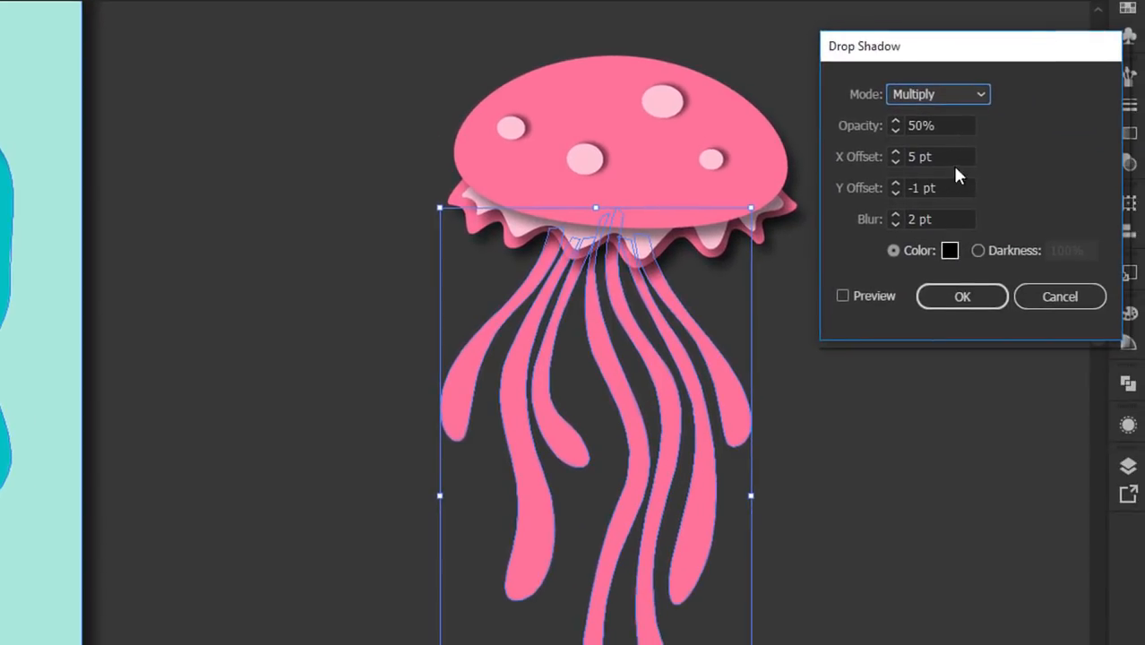
pyautogui.click(1144, 250)
pyautogui.press('Up')
pyautogui.press('Up')
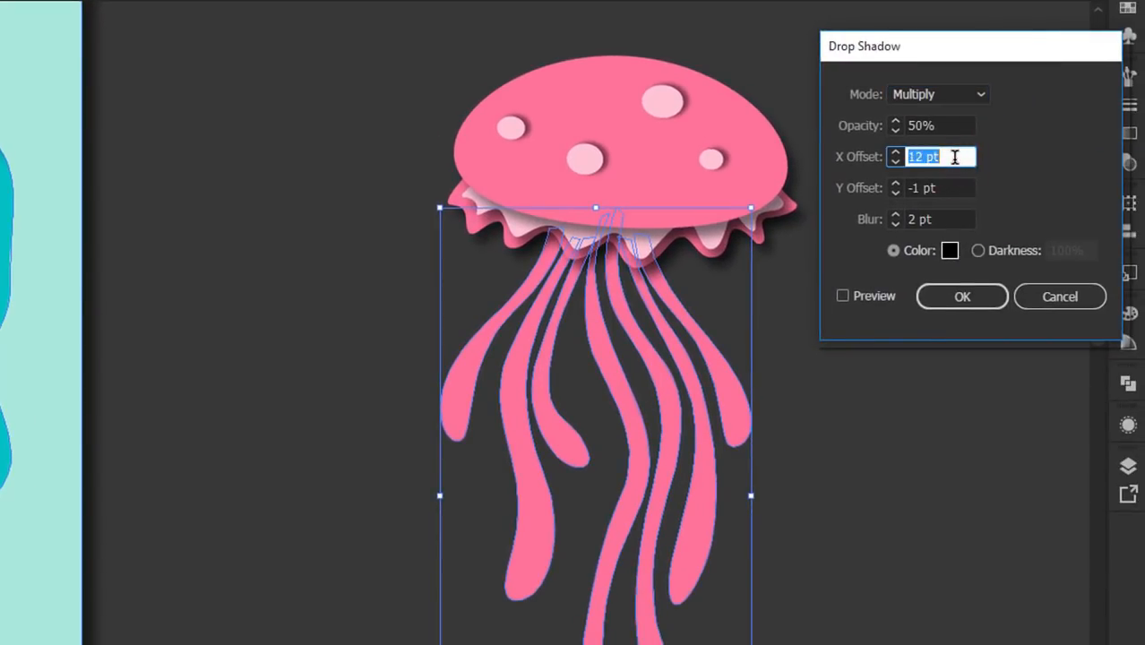
pyautogui.click(959, 182)
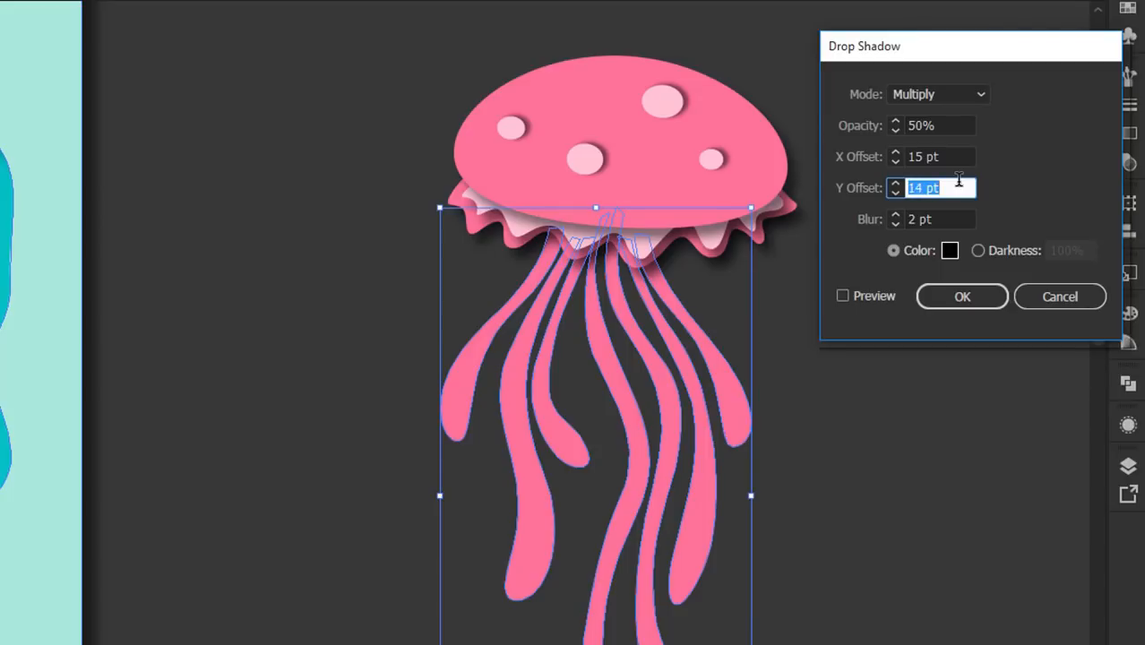
pyautogui.click(962, 215)
pyautogui.press('Up')
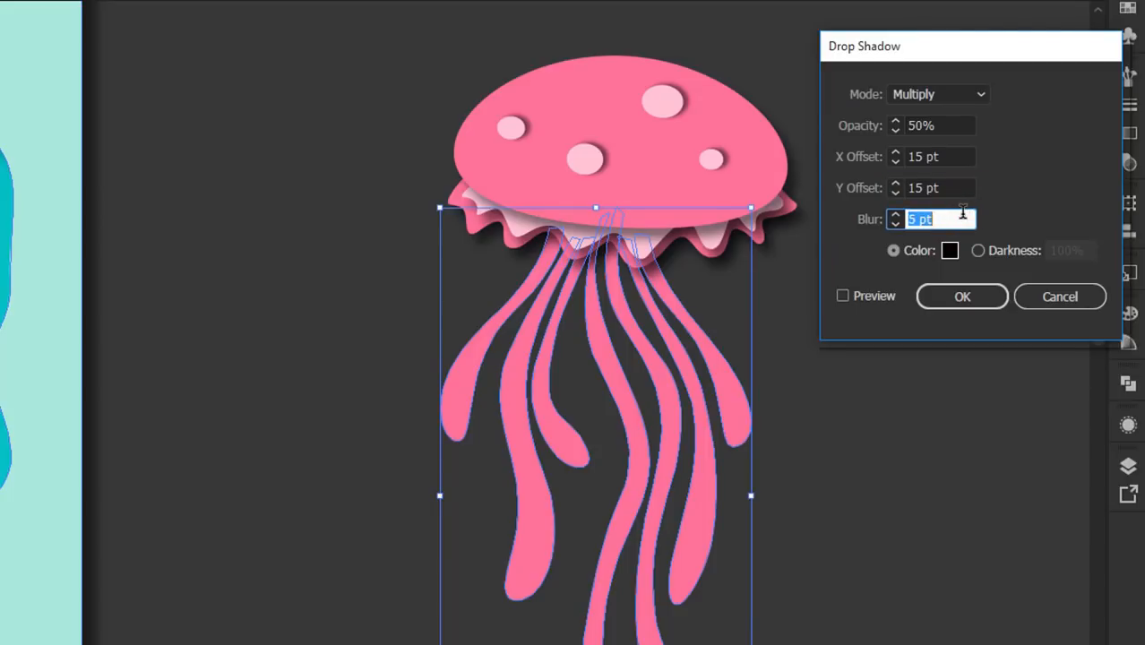
pyautogui.click(978, 298)
pyautogui.click(936, 319)
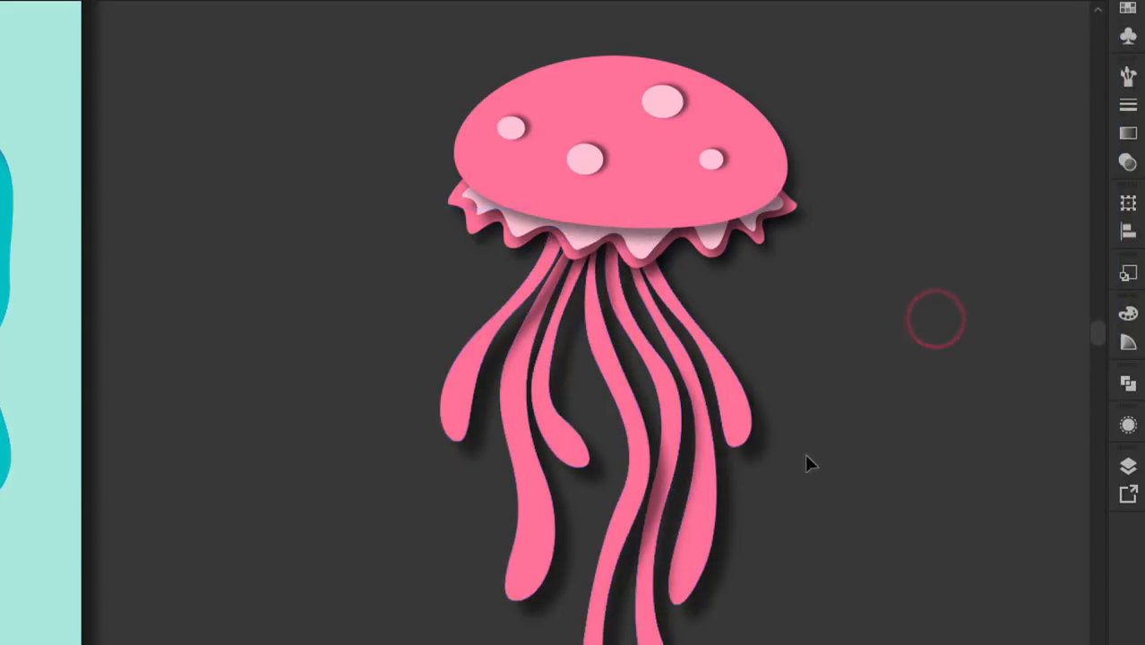
# Group the jellyfish's cap, spots, frills and tentacles into one object
pyautogui.click(334, 89)
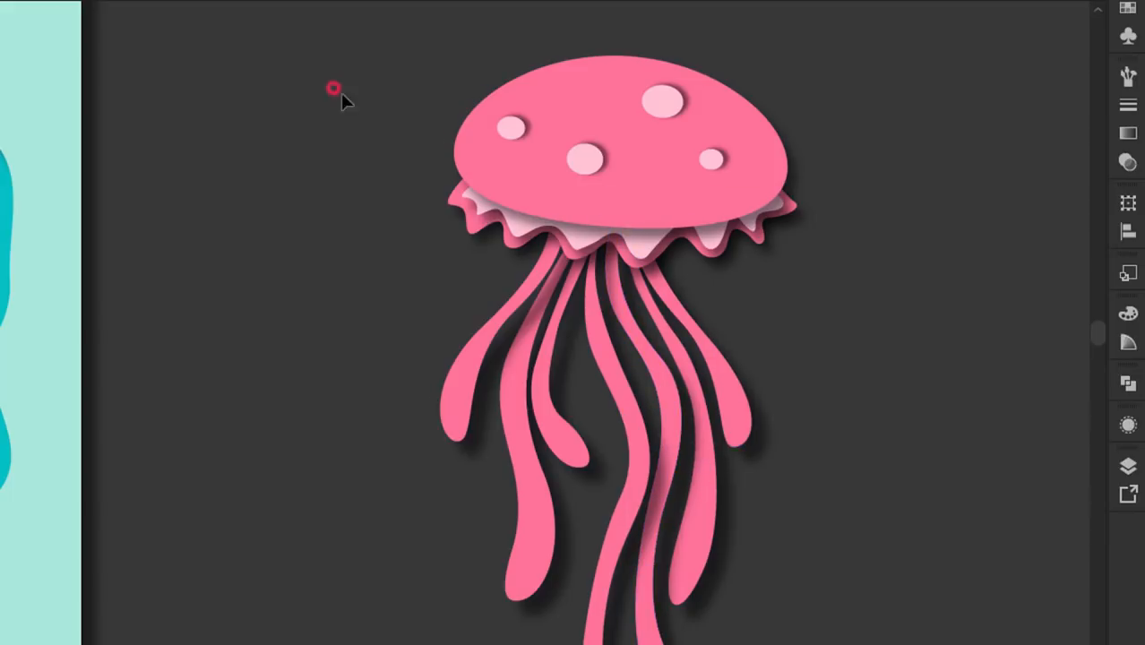
pyautogui.moveTo(341, 93); pyautogui.dragTo(862, 418)
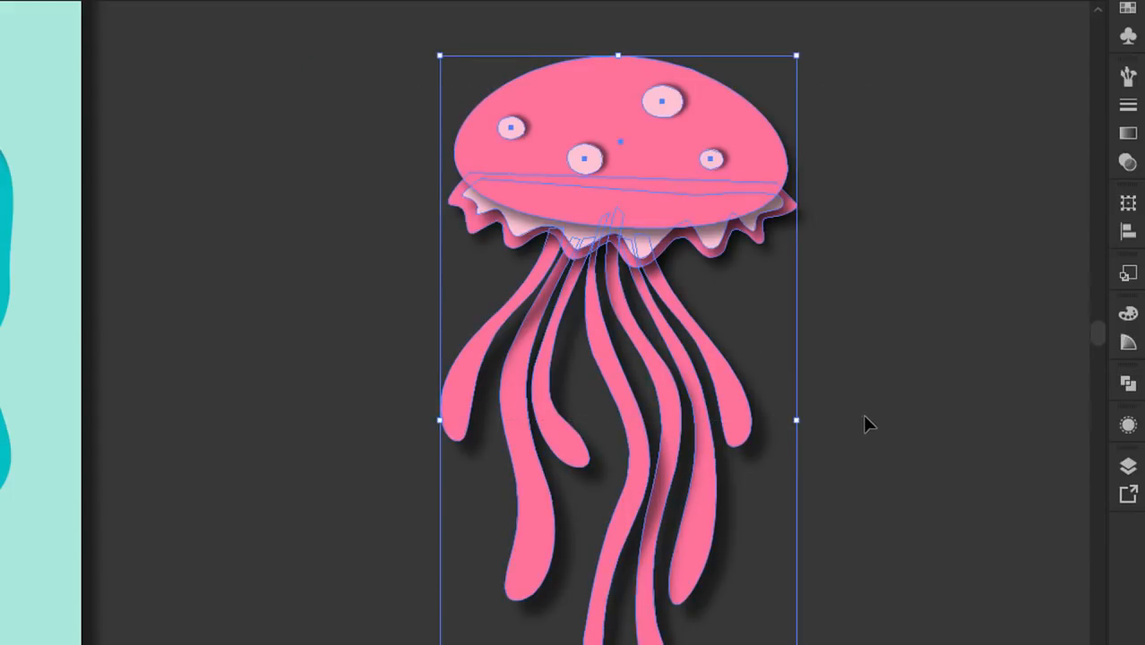
pyautogui.rightClick(737, 199)
pyautogui.click(805, 321)
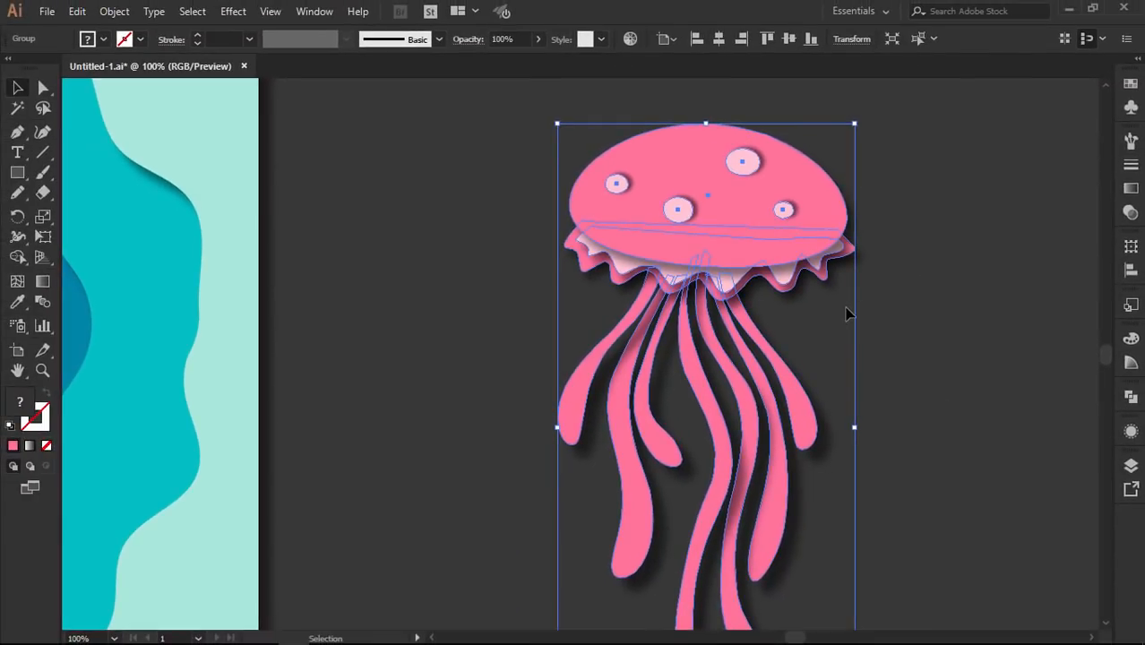
# Move the jellyfish group onto the middle of the wavy artwork, bring it to the front and deselect it
pyautogui.scroll(-2, 847, 309)
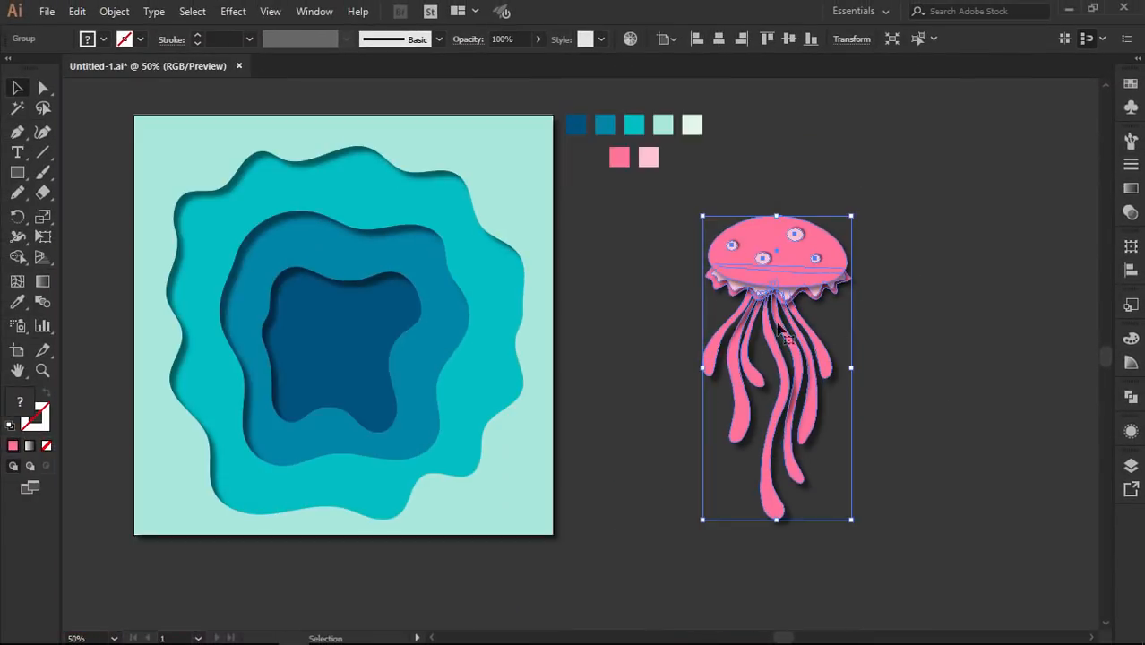
pyautogui.moveTo(693, 316); pyautogui.dragTo(729, 326)
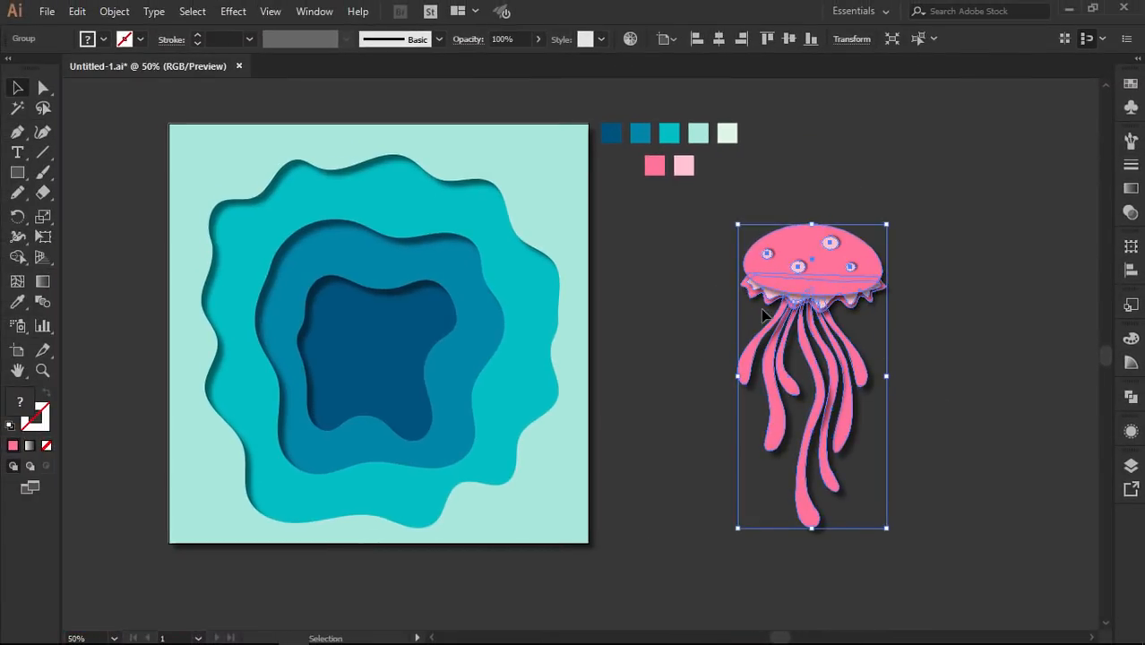
pyautogui.moveTo(841, 280); pyautogui.dragTo(502, 307)
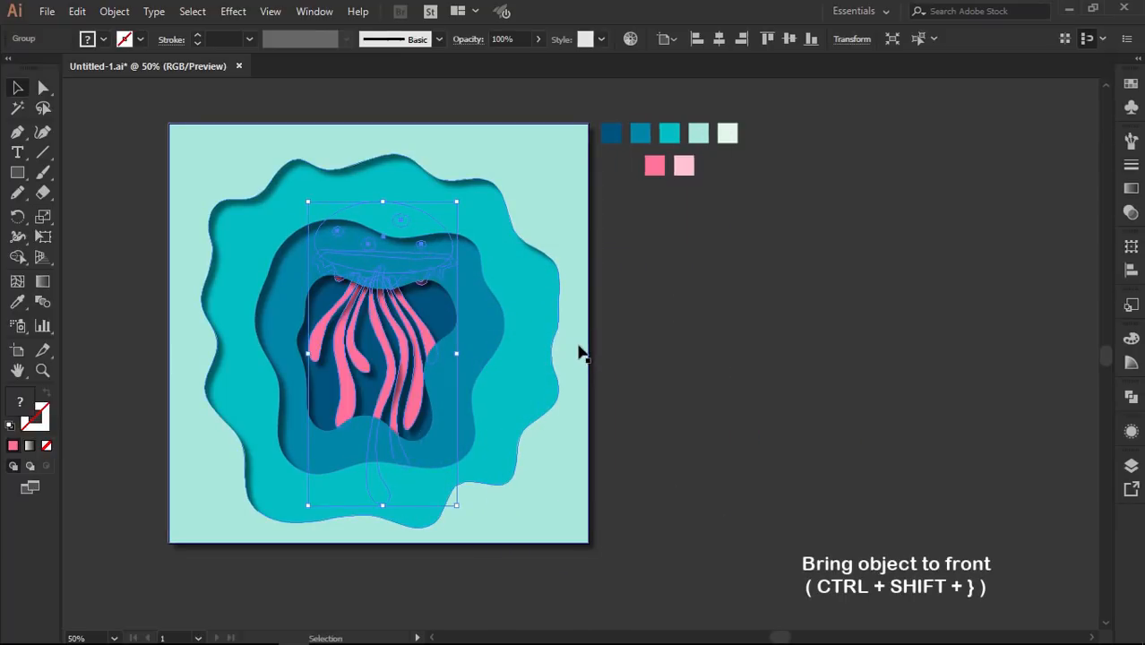
pyautogui.hotkey('ctrl', 'shift', ']')
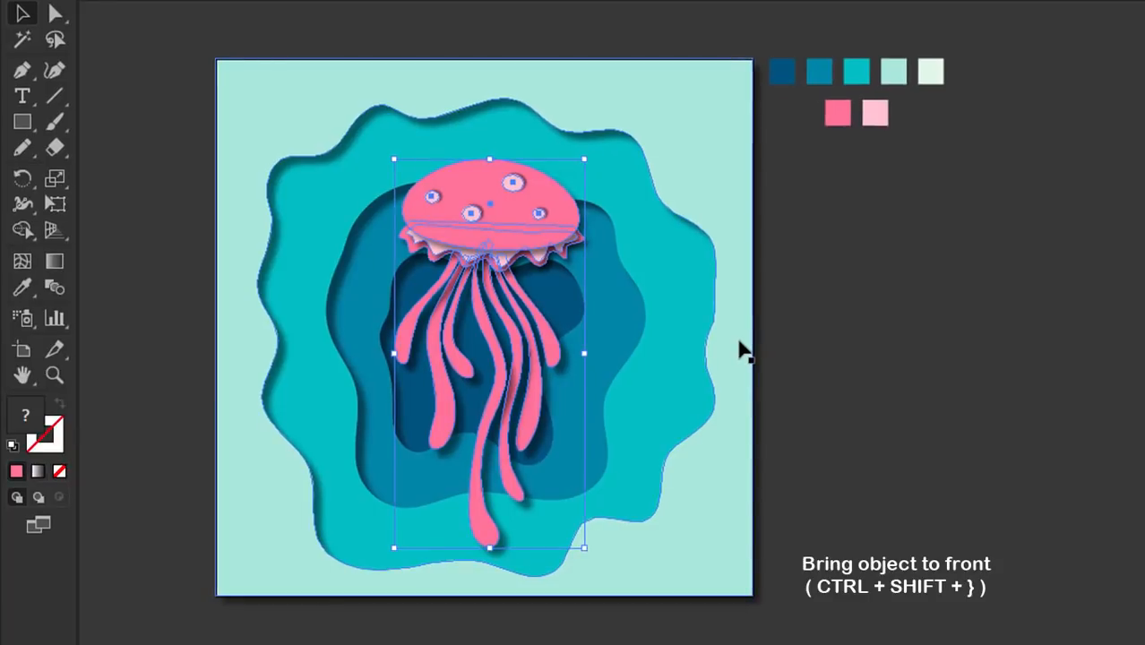
pyautogui.click(797, 298)
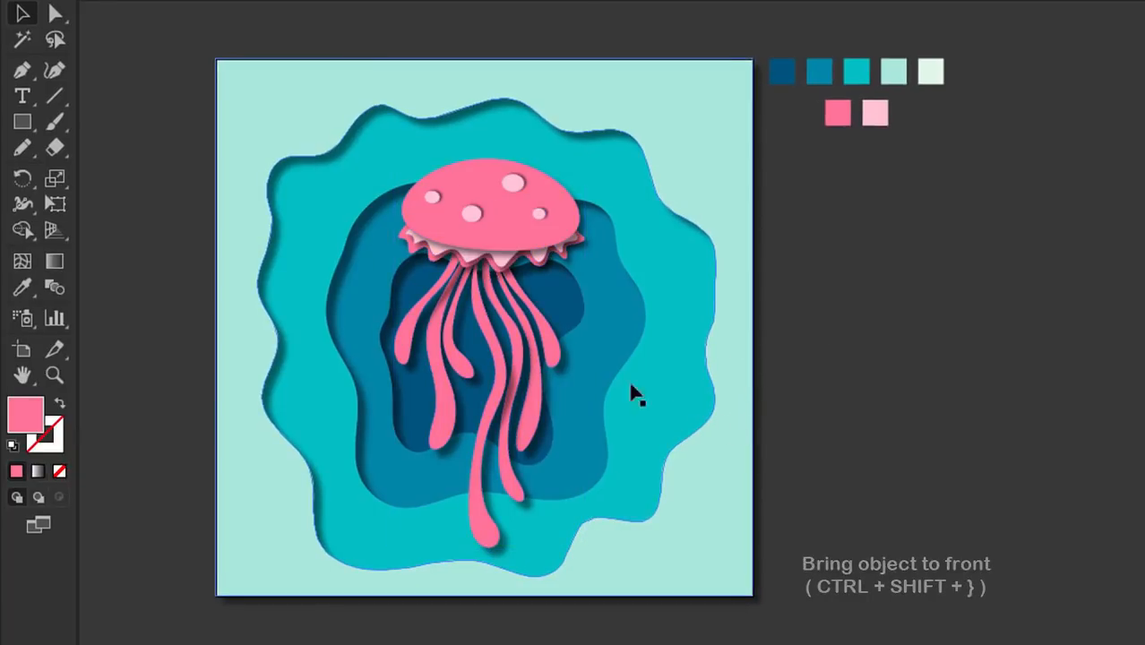
# Tilt the jellyfish slightly clockwise, scale it down a little and reposition it over the dark blue centre
pyautogui.click(505, 232)
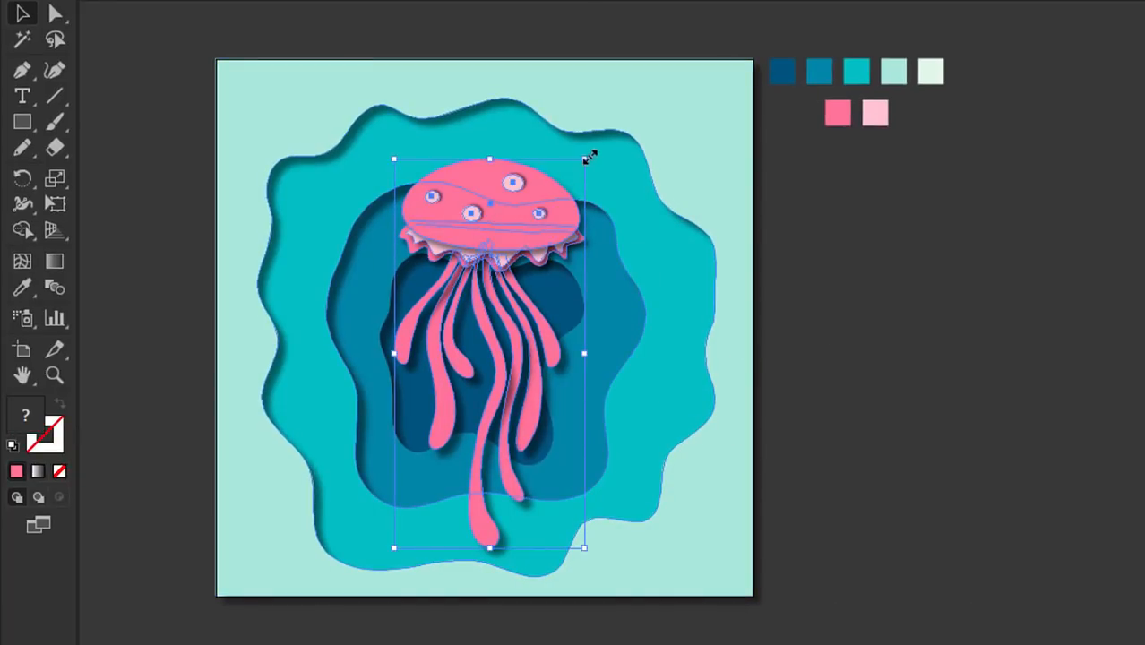
pyautogui.moveTo(591, 149); pyautogui.dragTo(619, 173)
pyautogui.moveTo(570, 238); pyautogui.dragTo(551, 246)
pyautogui.moveTo(481, 558); pyautogui.dragTo(481, 539)
pyautogui.click(834, 529)
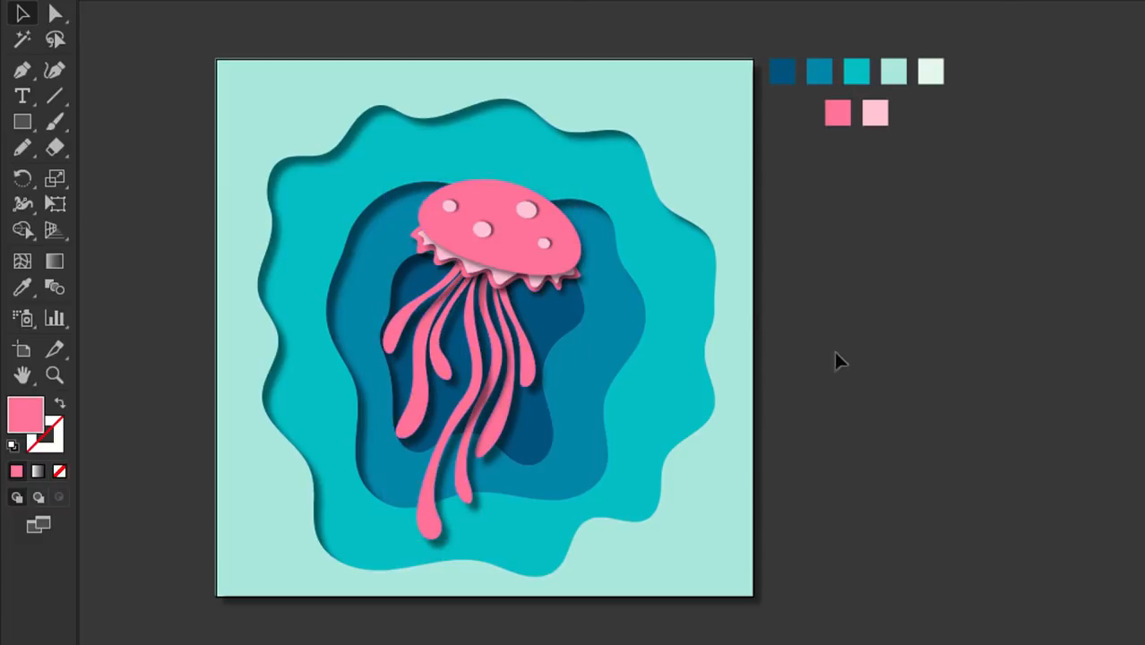
pyautogui.click(508, 244)
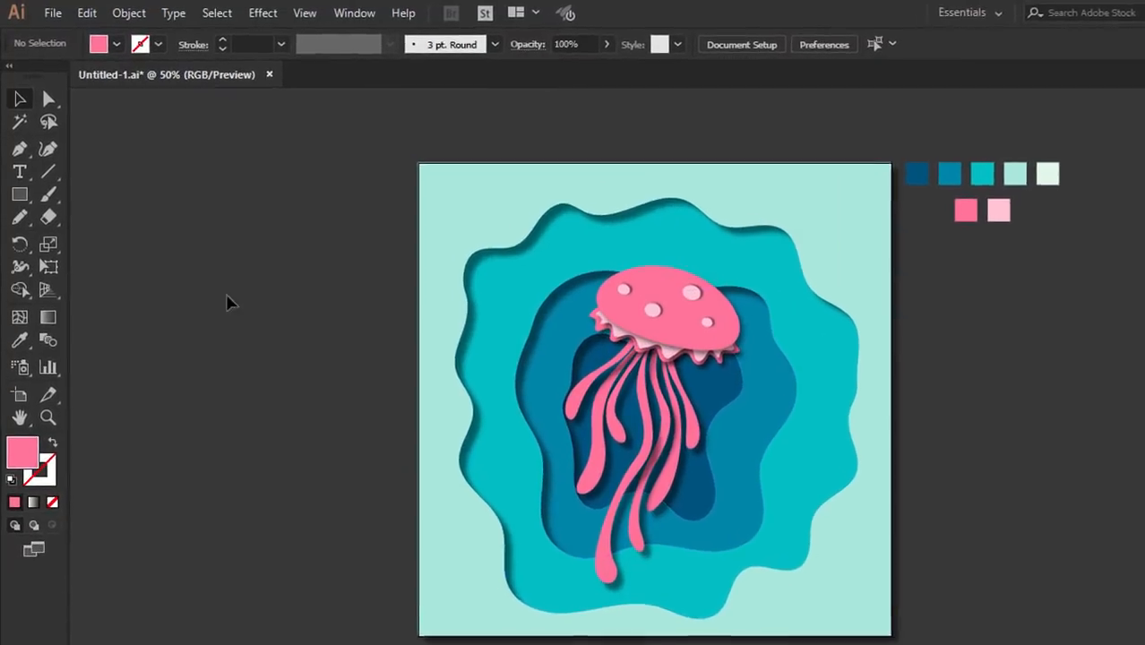
# Export the artboard for screens at 3x scale in PNG 8 format with the suffix cout
pyautogui.click(59, 13)
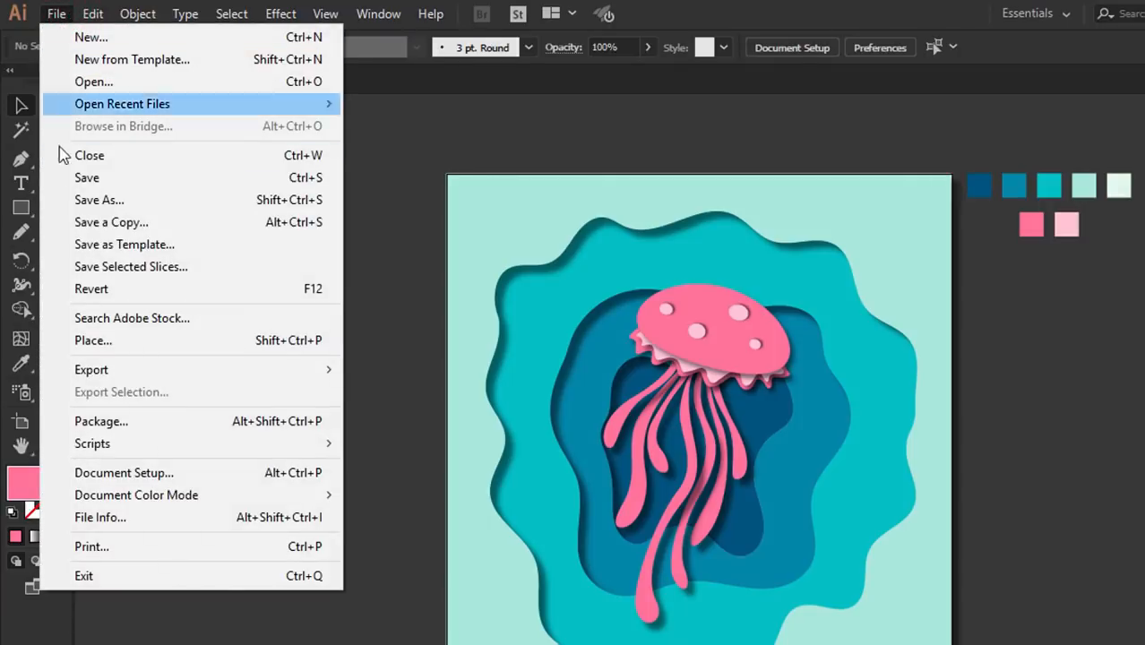
pyautogui.moveTo(153, 368)
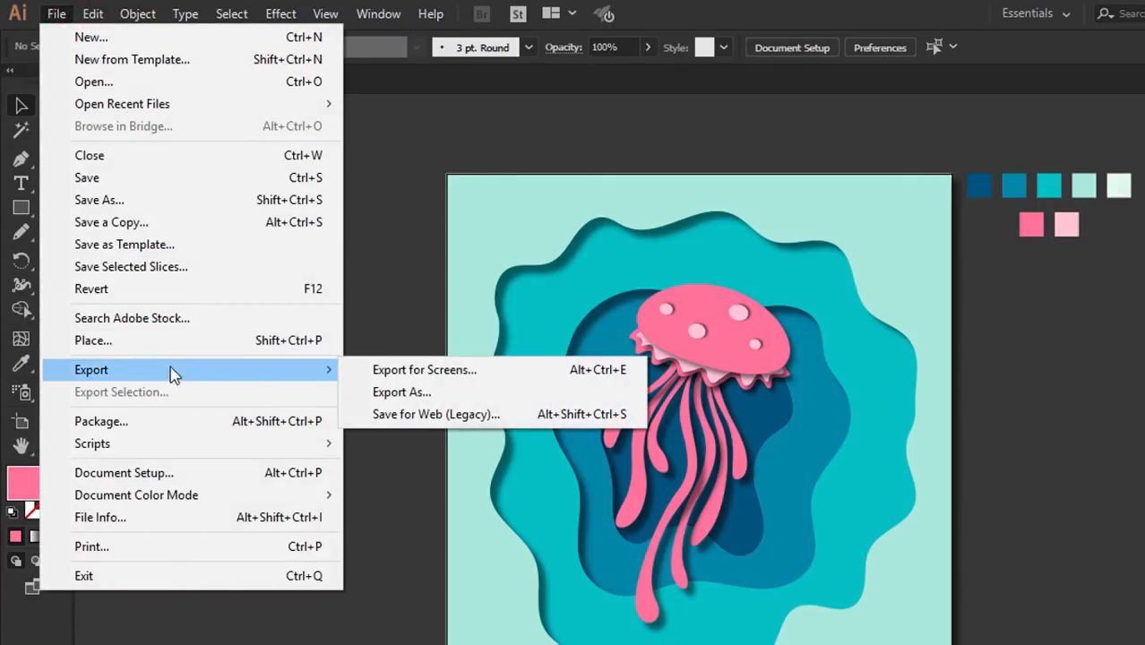
pyautogui.click(385, 368)
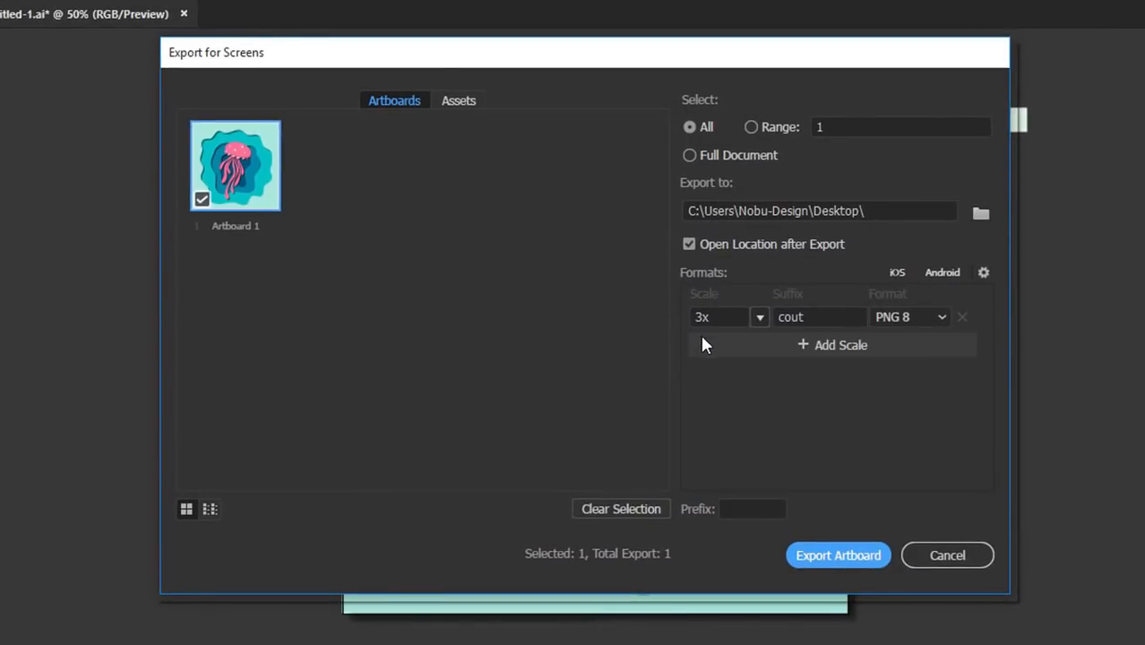
pyautogui.click(842, 555)
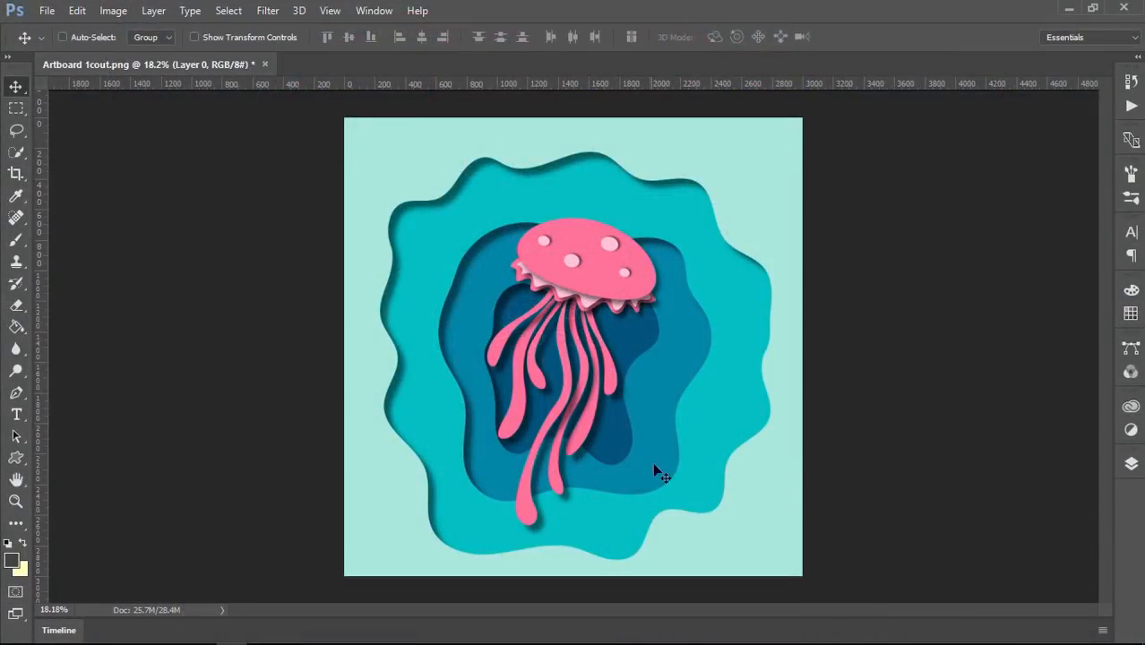
# In Photoshop, add a Solid Color fill layer in dark grey 444444 above the exported artwork
pyautogui.click(1131, 466)
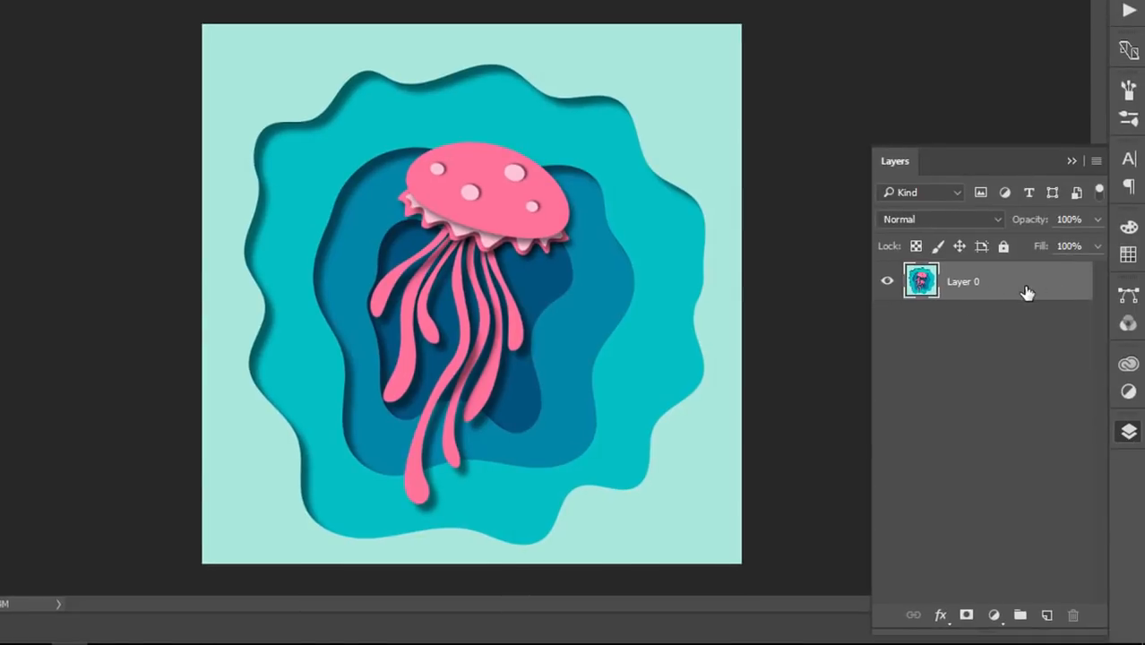
pyautogui.click(994, 615)
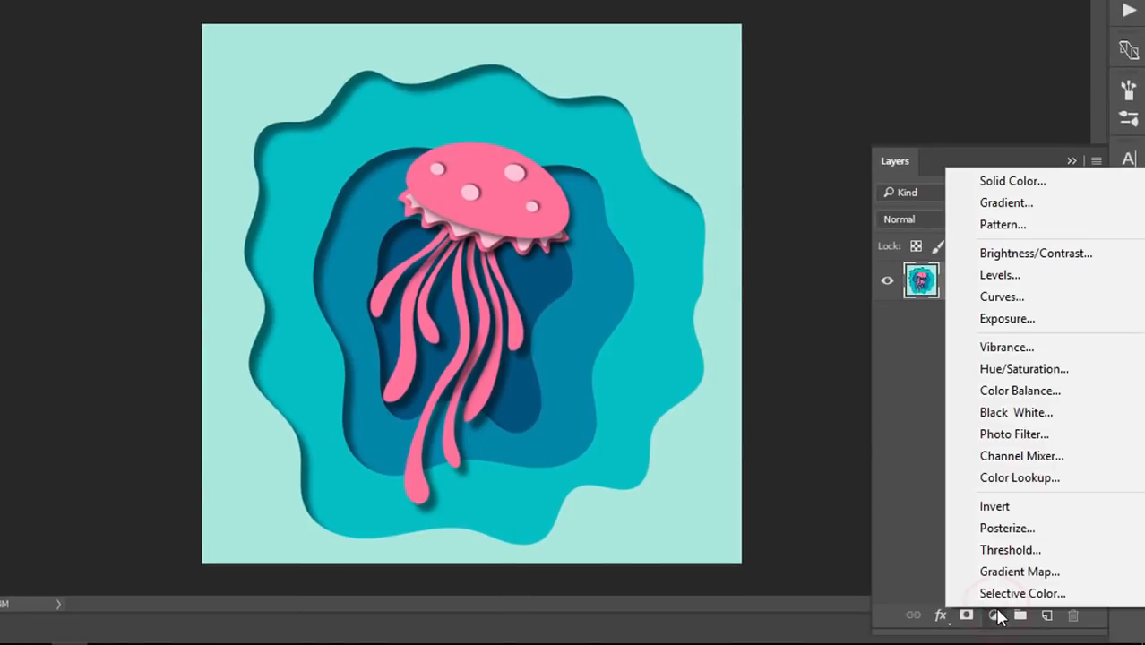
pyautogui.click(1010, 181)
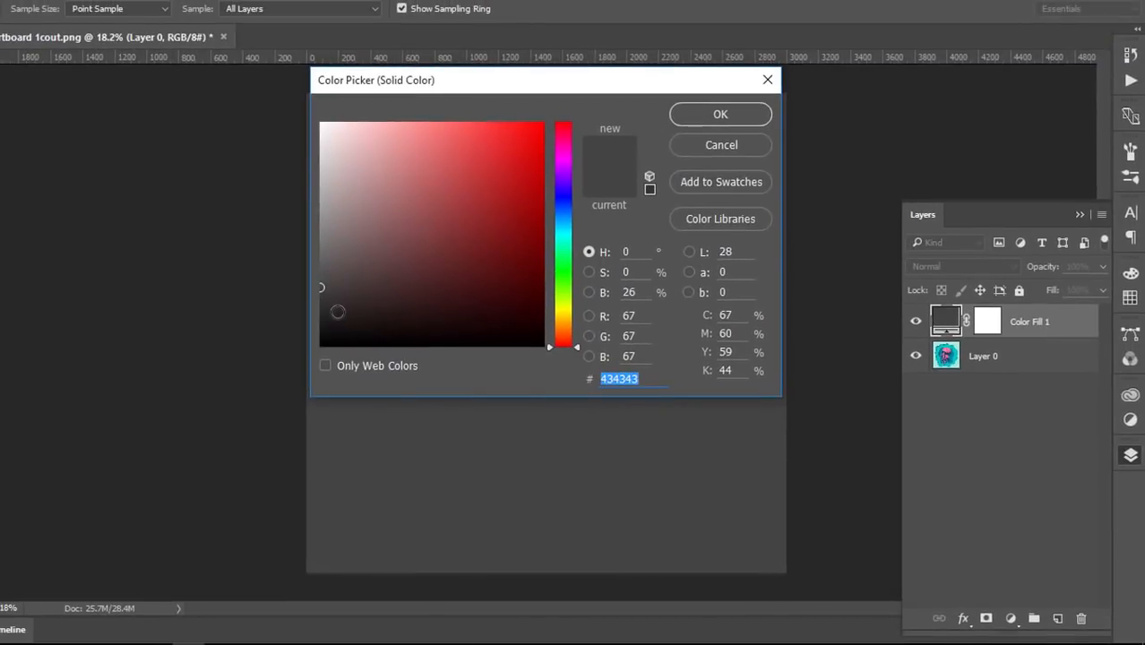
pyautogui.moveTo(338, 312); pyautogui.dragTo(295, 286)
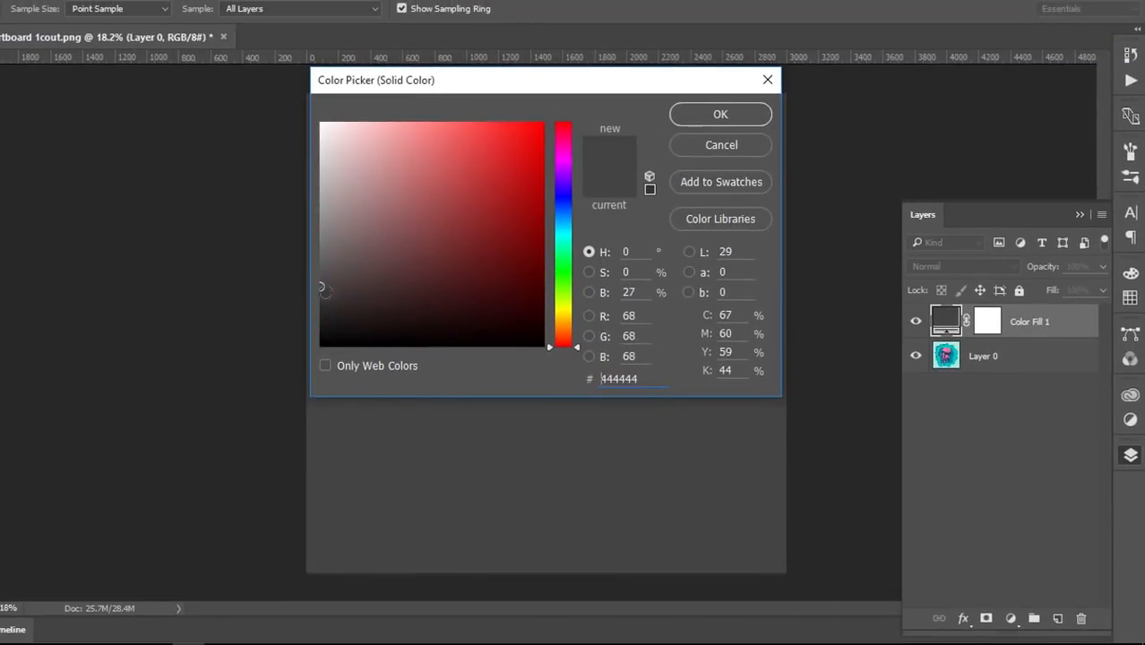
pyautogui.click(710, 117)
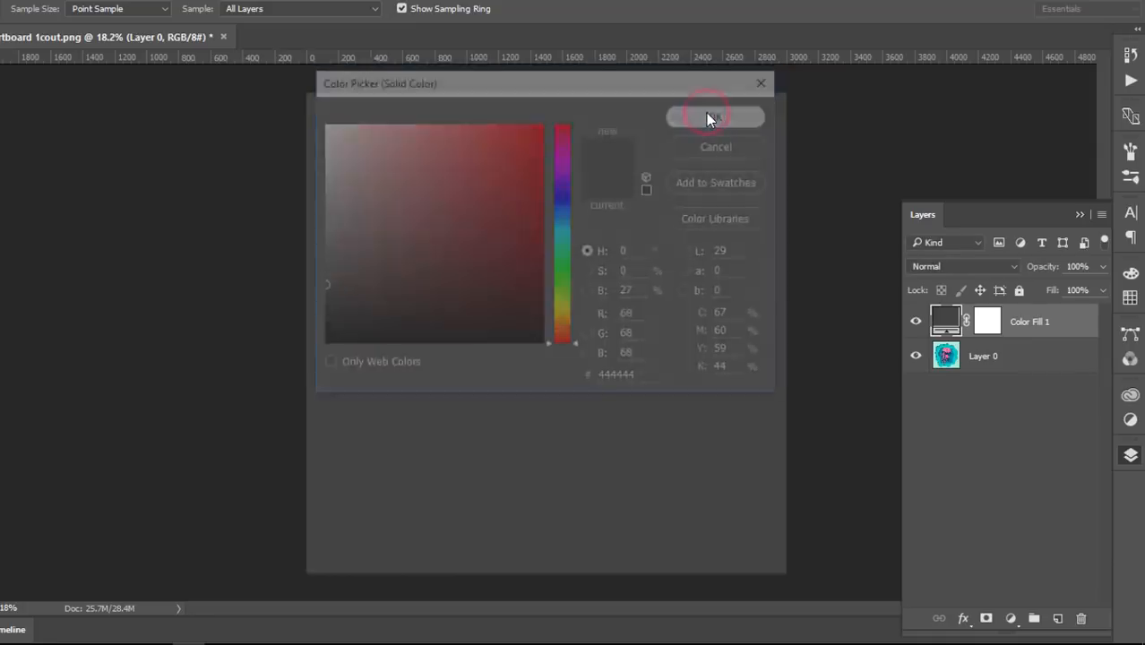
# Convert the grey fill layer to a smart object and add 20% Gaussian, monochromatic noise to it
pyautogui.rightClick(1037, 324)
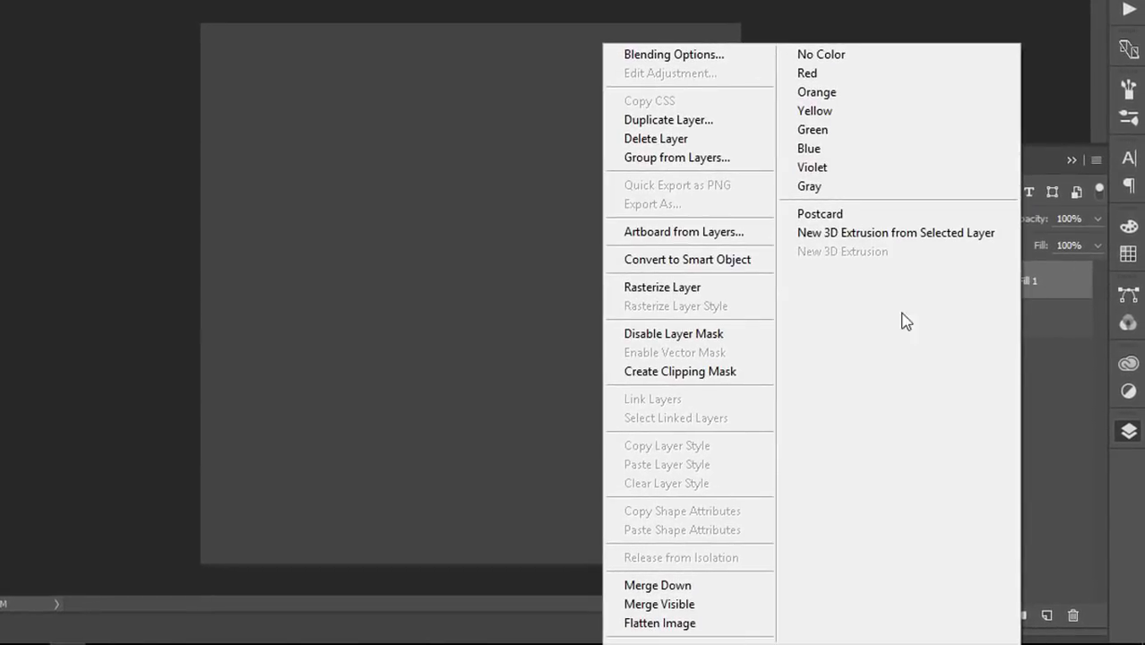
pyautogui.click(733, 258)
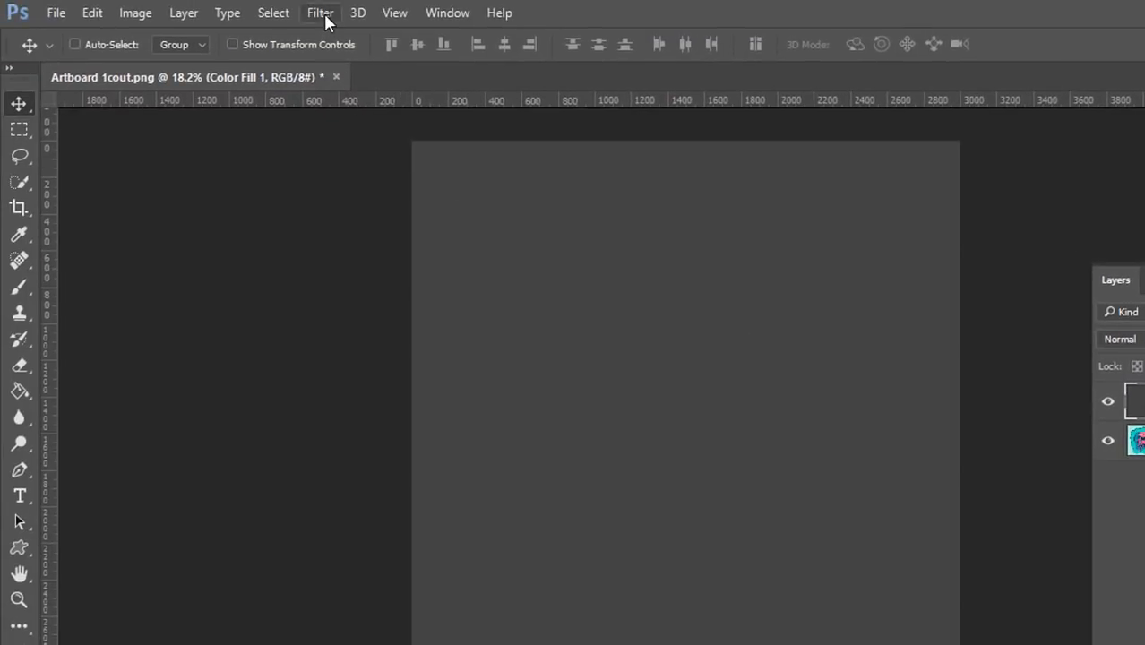
pyautogui.click(321, 13)
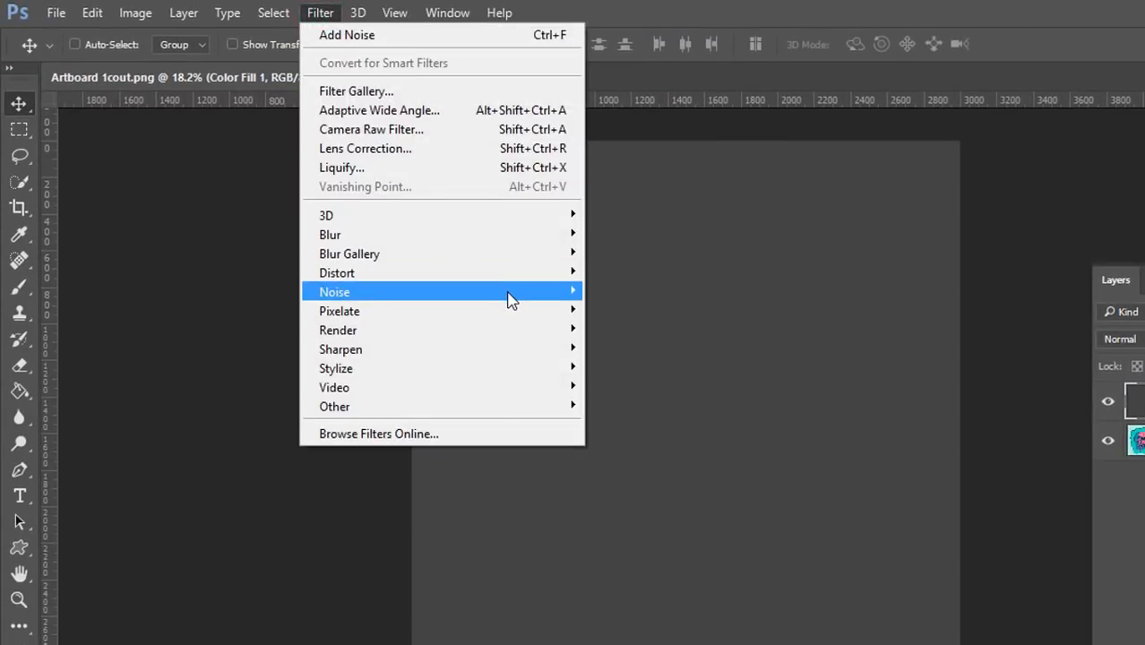
pyautogui.moveTo(515, 296)
pyautogui.click(602, 293)
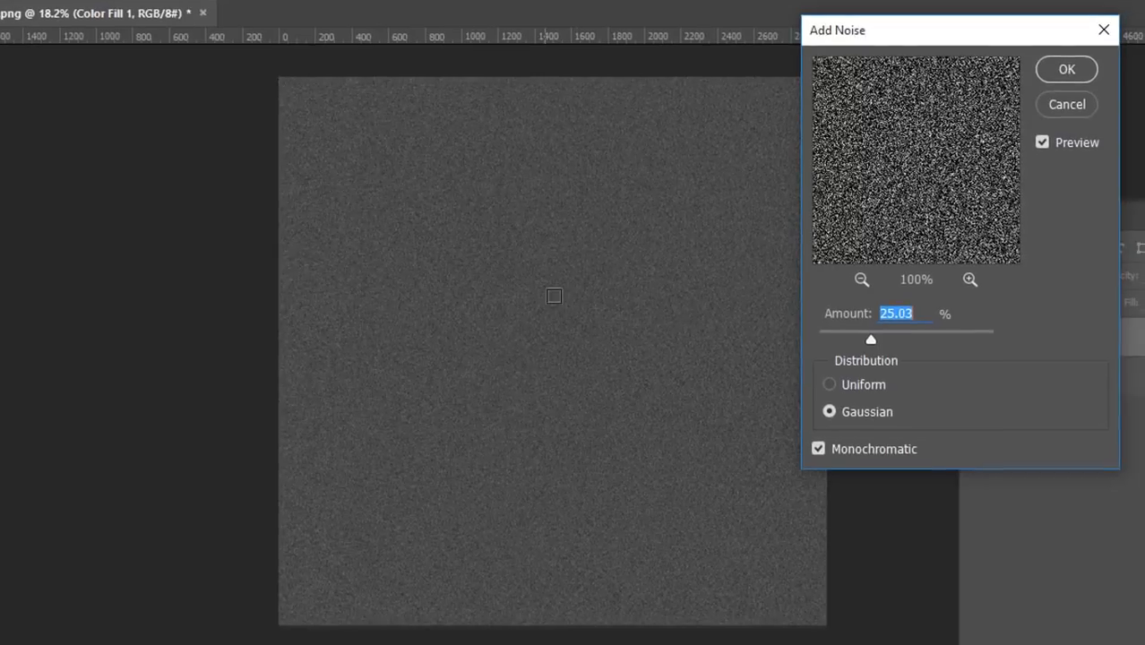
pyautogui.moveTo(1049, 117); pyautogui.dragTo(978, 120)
pyautogui.moveTo(798, 338); pyautogui.dragTo(790, 342)
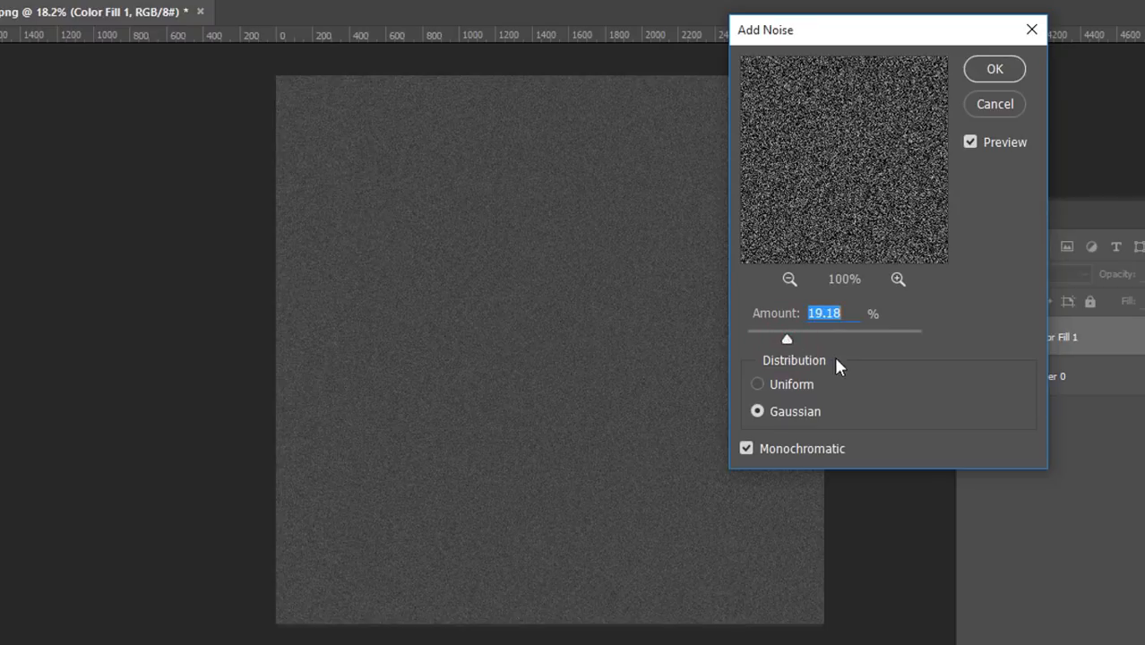
pyautogui.write('20')
pyautogui.click(991, 70)
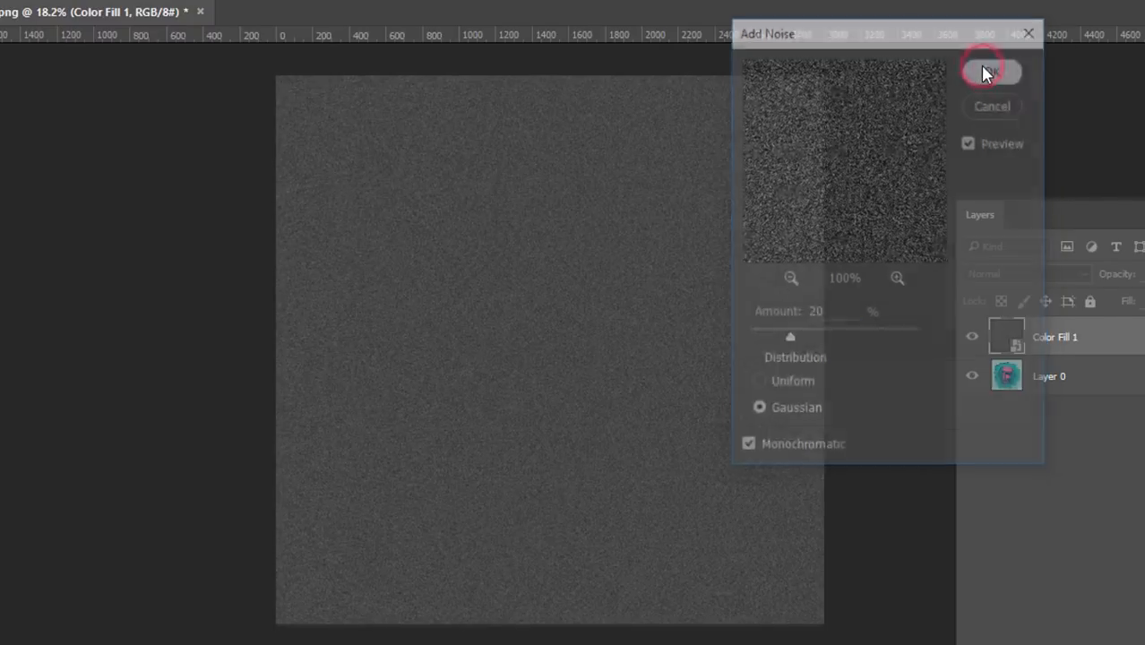
# Set the noise layer's blend mode to Soft Light, comparing it hidden and shown, and collapse its smart filters
pyautogui.click(973, 219)
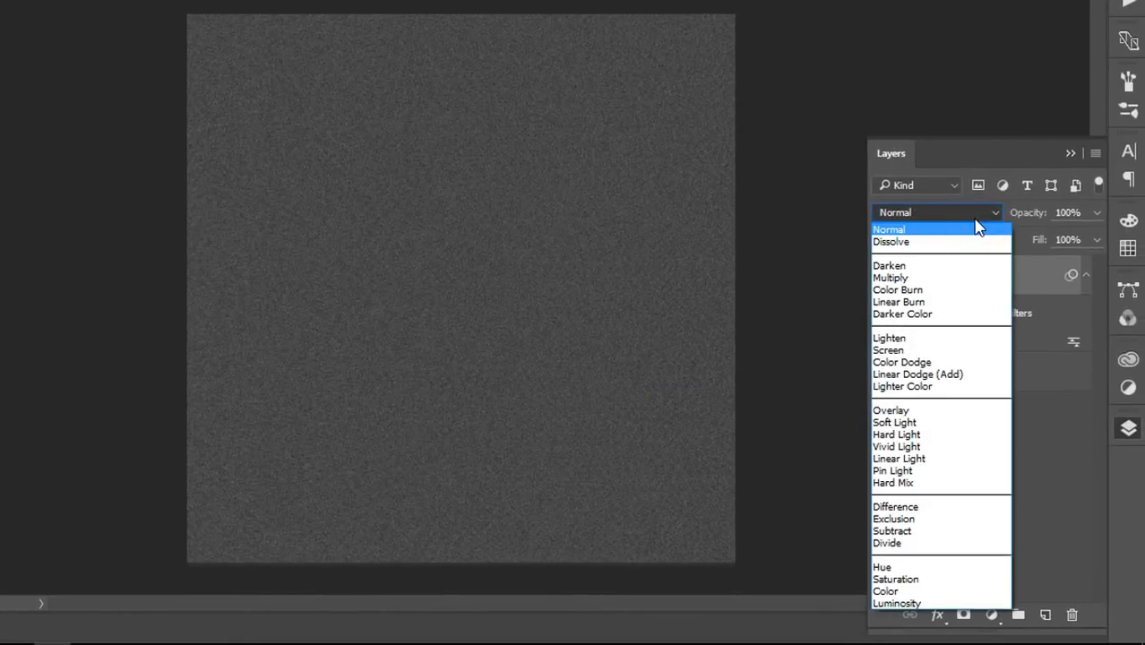
pyautogui.click(940, 423)
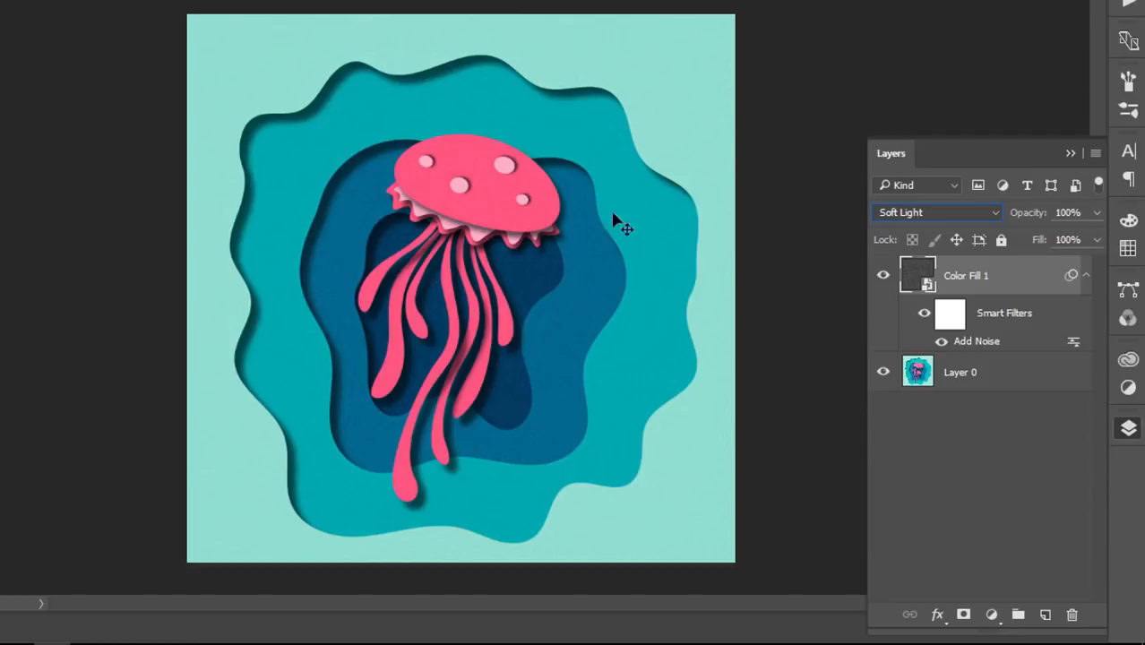
pyautogui.click(884, 276)
pyautogui.click(887, 276)
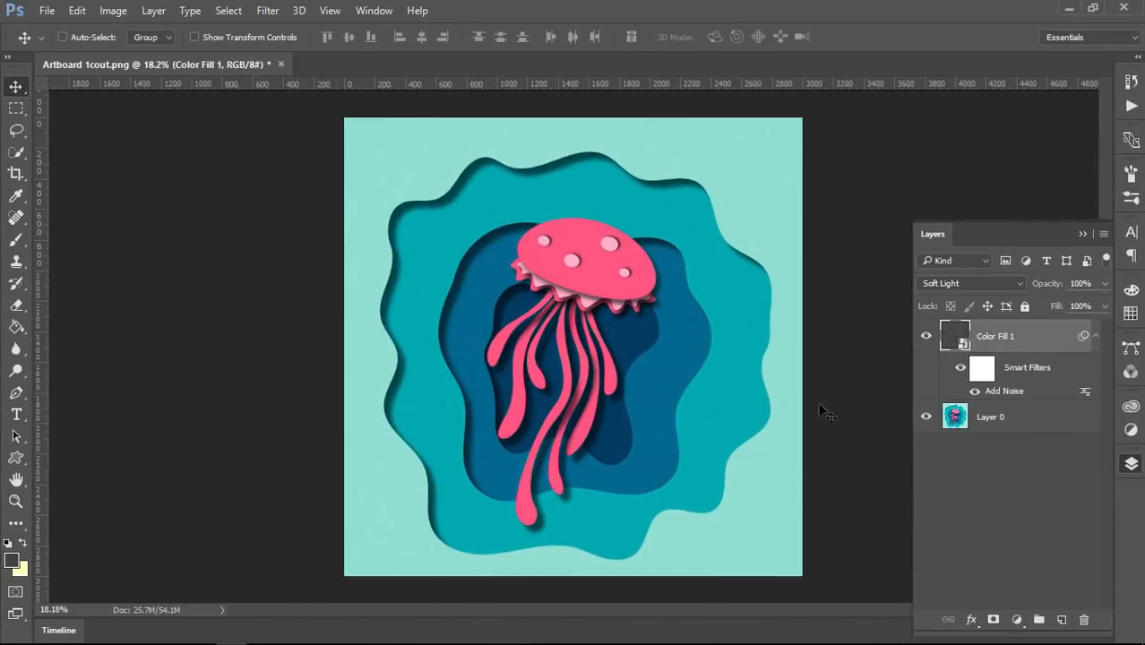
pyautogui.click(1094, 334)
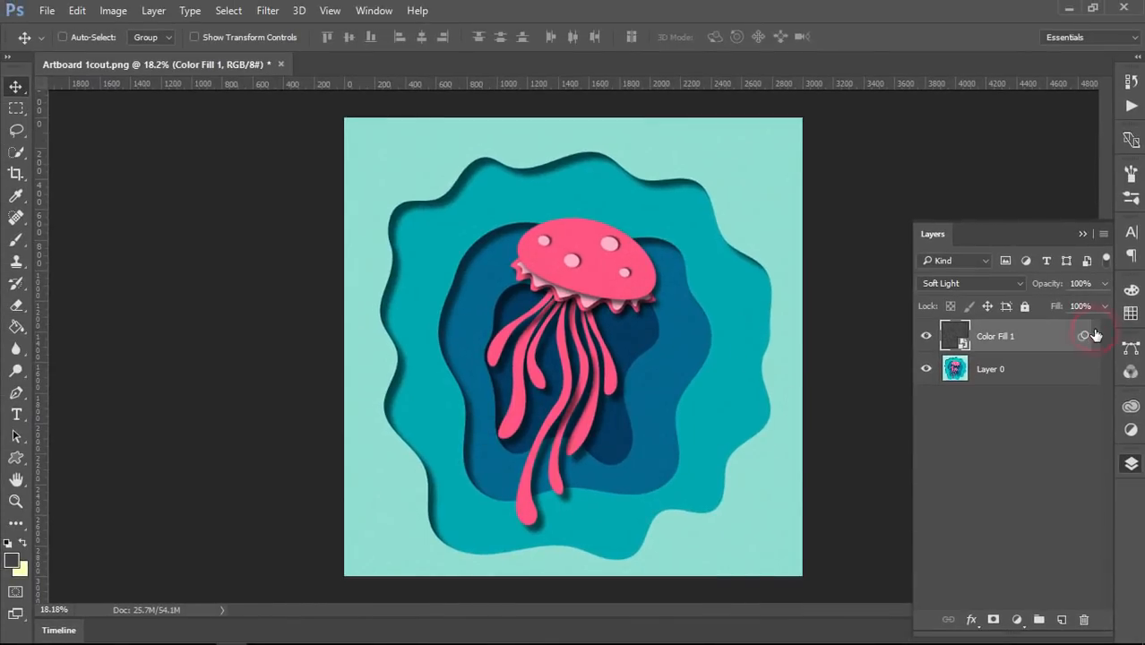